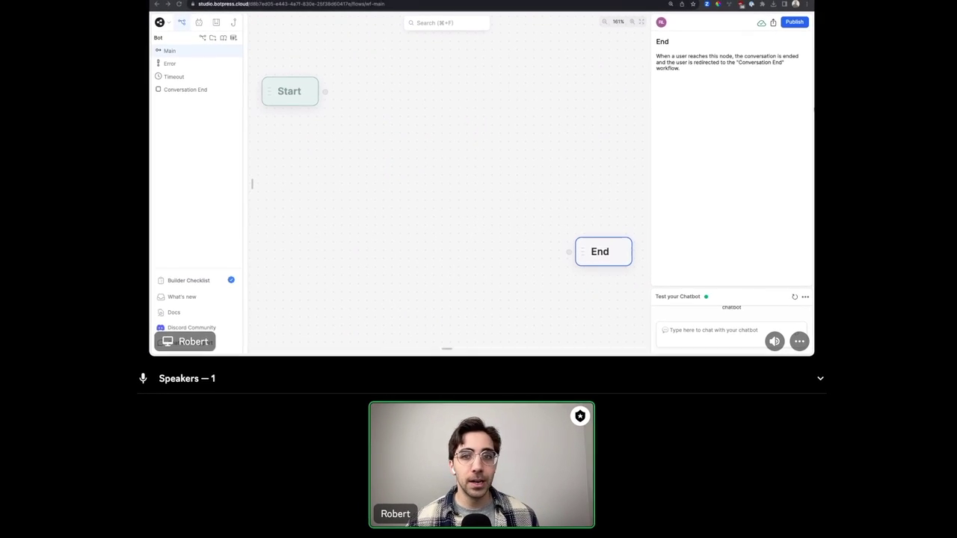
# Add a Single Choice capture card as a new node on the canvas between Start and End.
pyautogui.click(252, 186)
pyautogui.click(404, 79)
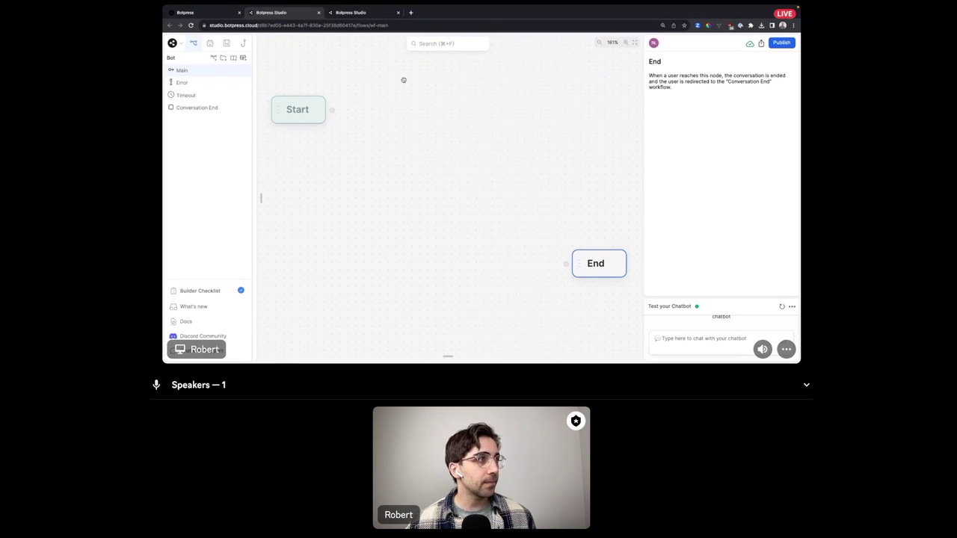
pyautogui.click(263, 141)
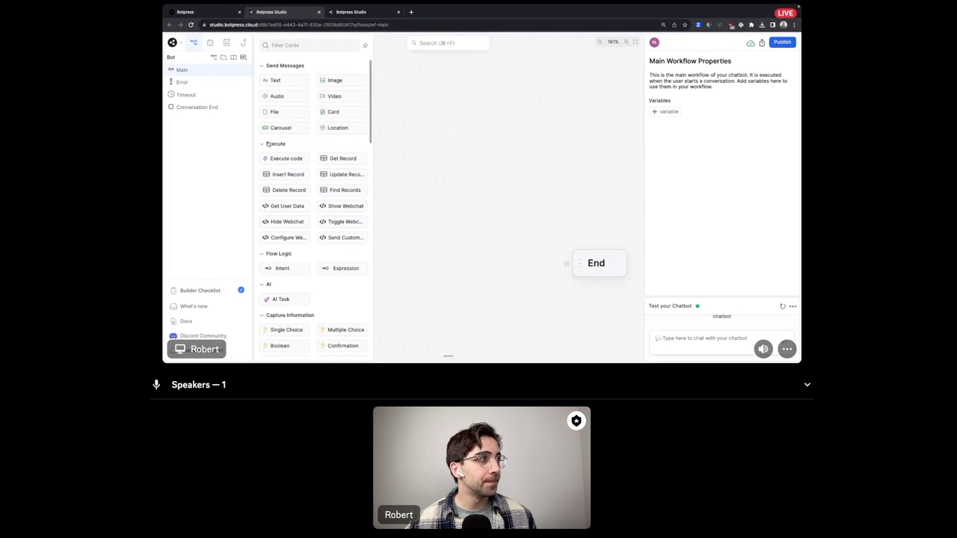
pyautogui.scroll(-3, 296, 195)
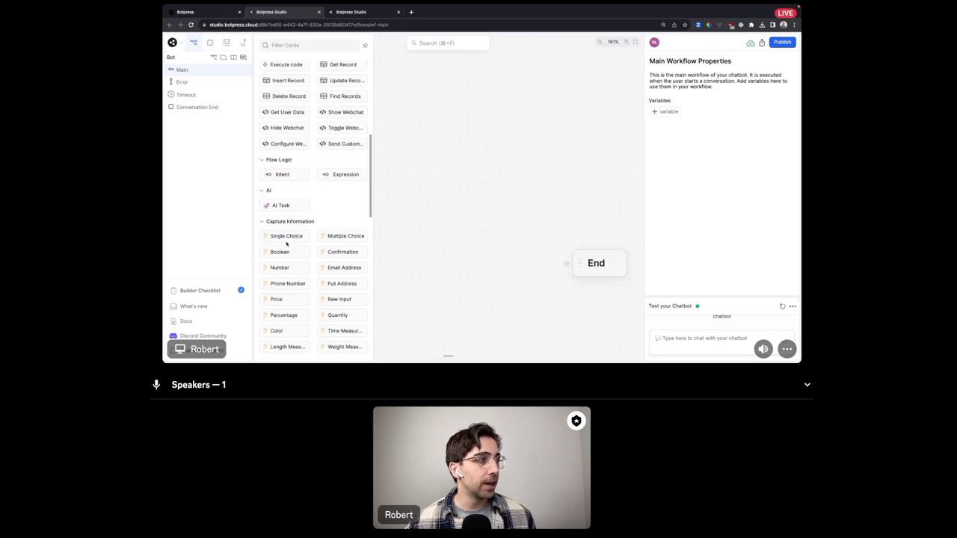
pyautogui.moveTo(293, 226); pyautogui.dragTo(393, 102)
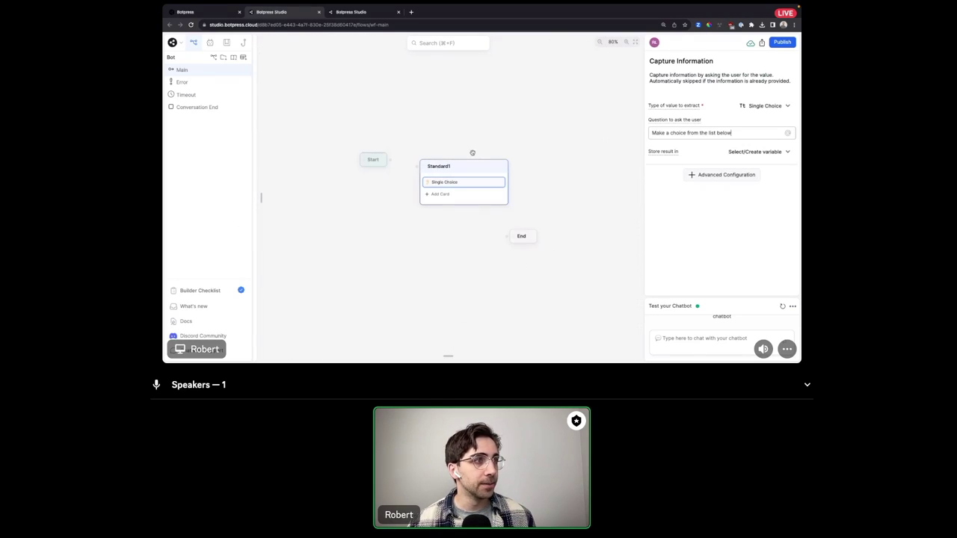
pyautogui.click(635, 42)
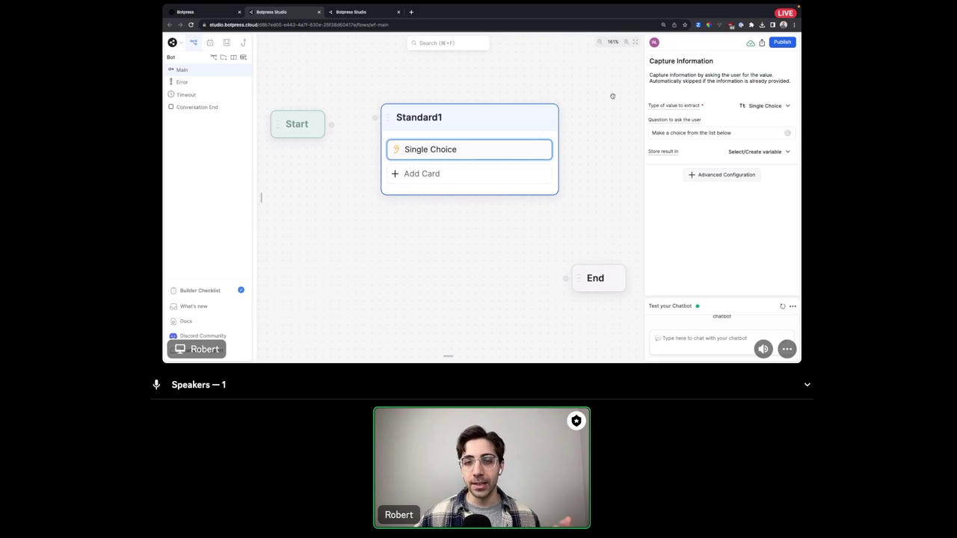
pyautogui.click(612, 96)
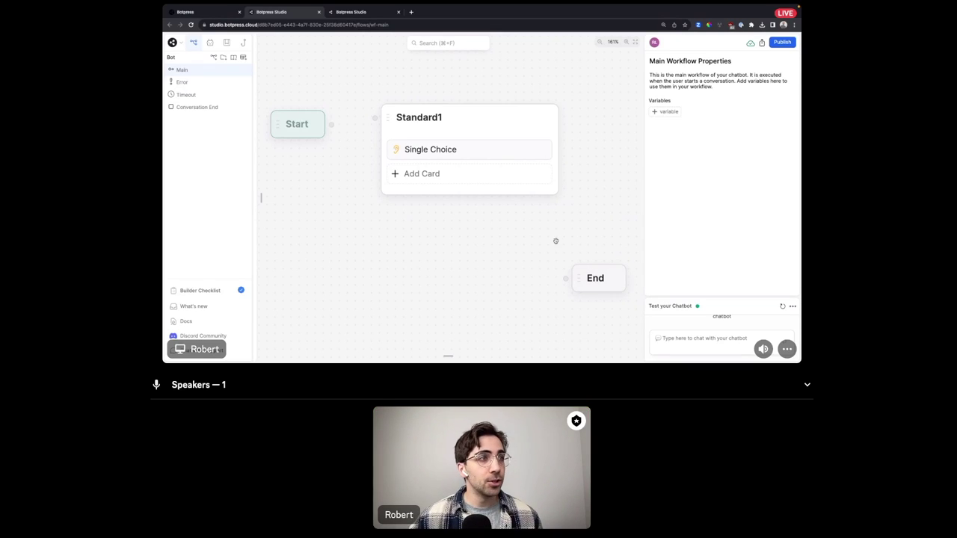
# Set the Single Choice card's question to "Which do you prefer?".
pyautogui.click(431, 144)
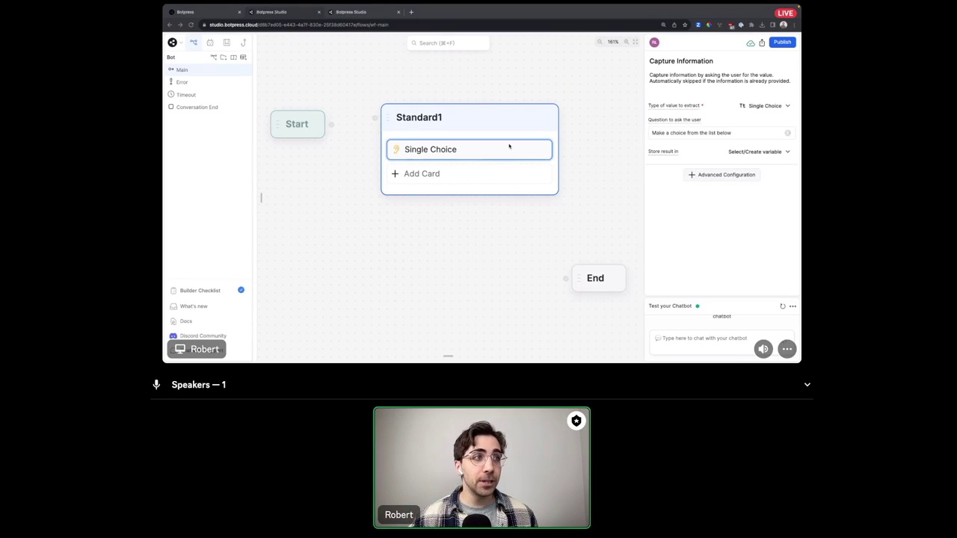
pyautogui.tripleClick(748, 129)
pyautogui.write('Which do you prefer?')
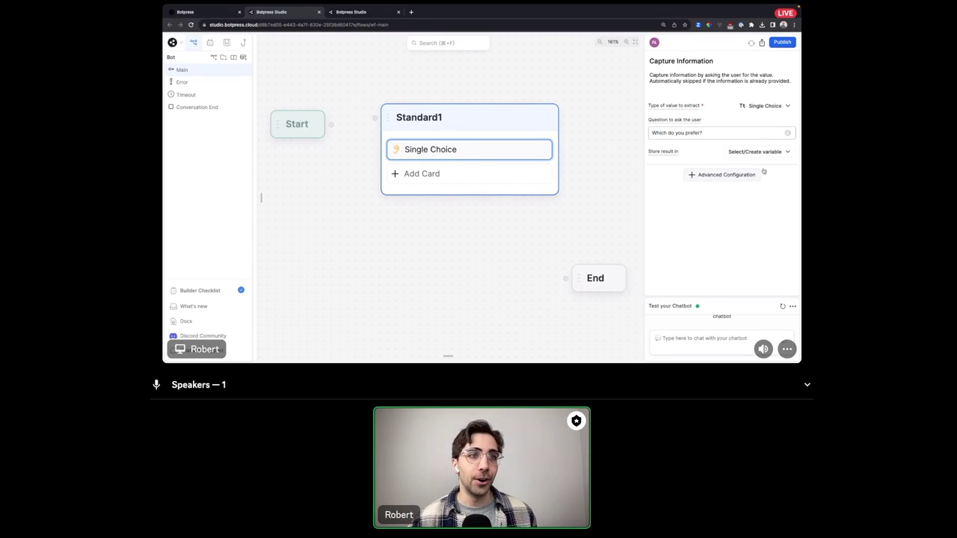
# Add the choices "Soup" and "Stew" to the Single Choice card.
pyautogui.click(750, 174)
pyautogui.click(708, 244)
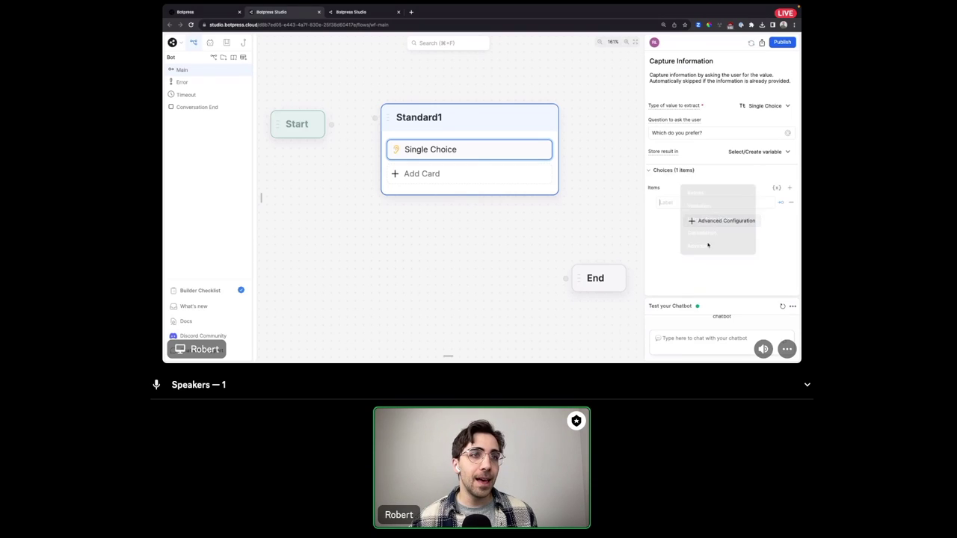
pyautogui.click(703, 204)
pyautogui.write('Soup')
pyautogui.press('Return')
pyautogui.write('Stew')
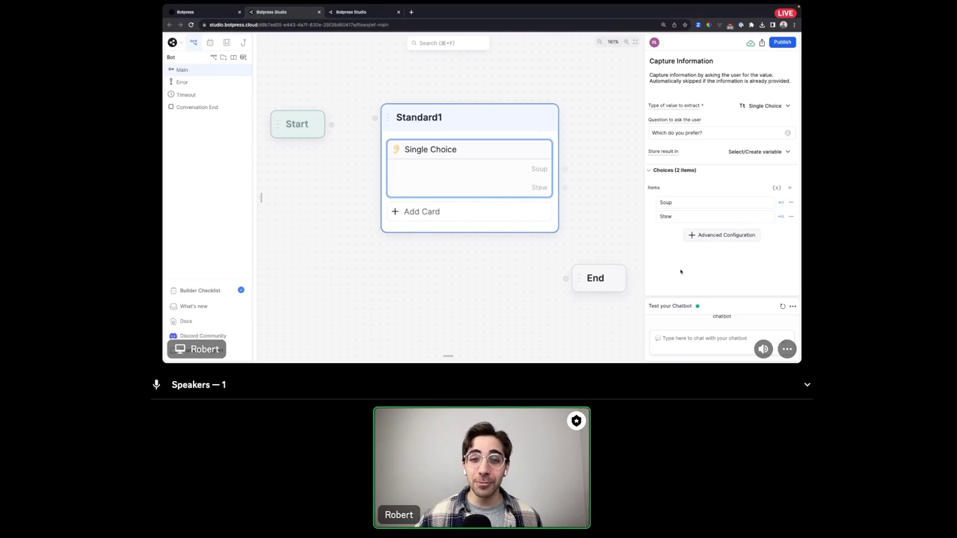
# Add the Retries settings to the Single Choice card with the retry message "Oops! Didn't catch that, can you try again?".
pyautogui.click(702, 236)
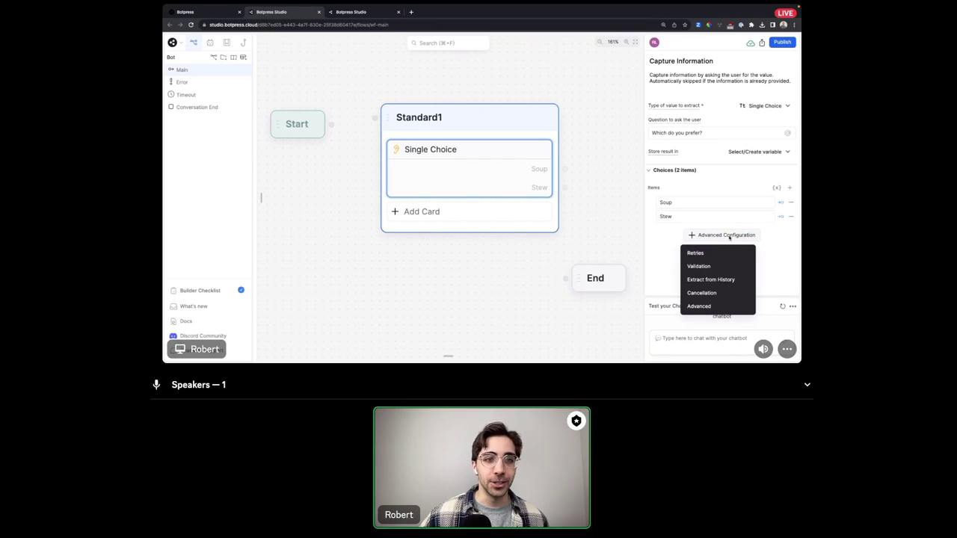
pyautogui.click(716, 252)
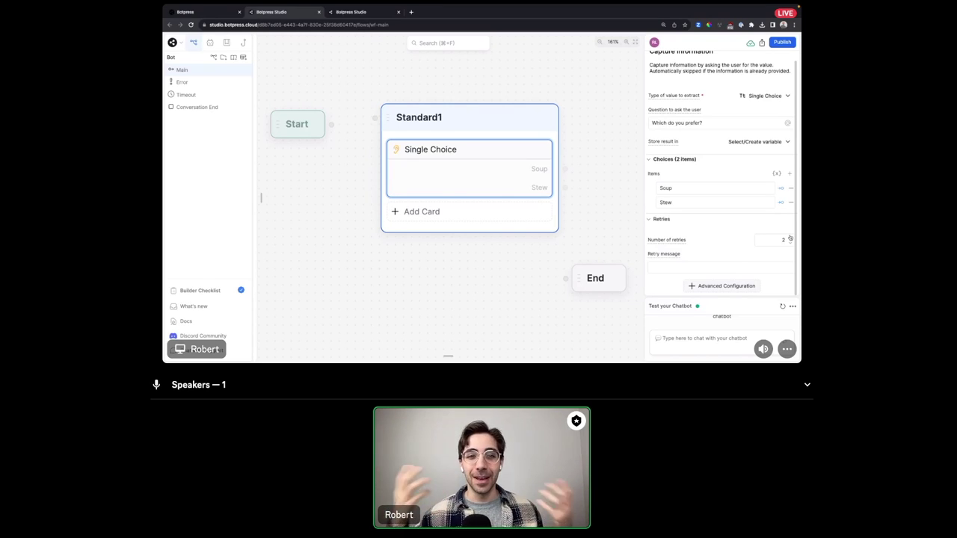
pyautogui.moveTo(668, 249)
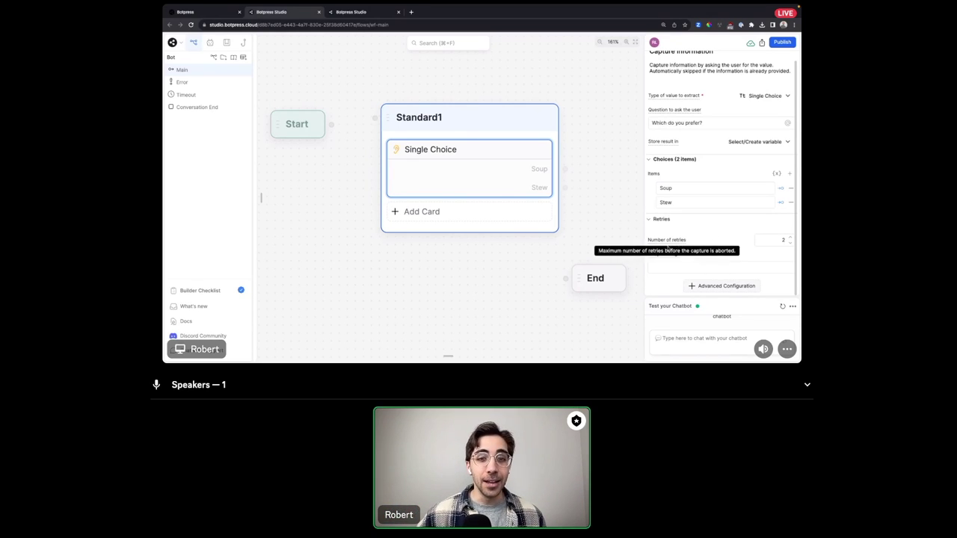
pyautogui.click(676, 268)
pyautogui.write('Oops! Didn;')
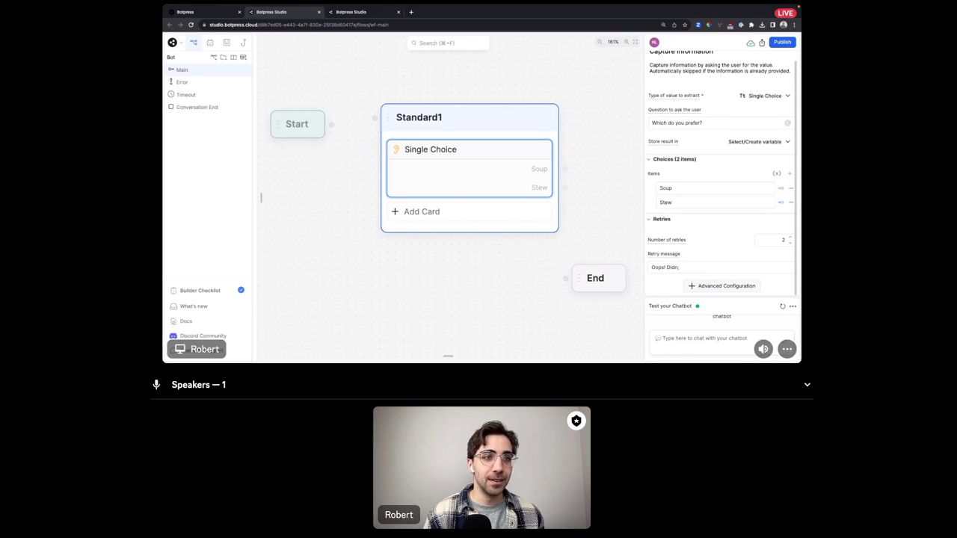
pyautogui.press('BackSpace')
pyautogui.write("'t catch that")
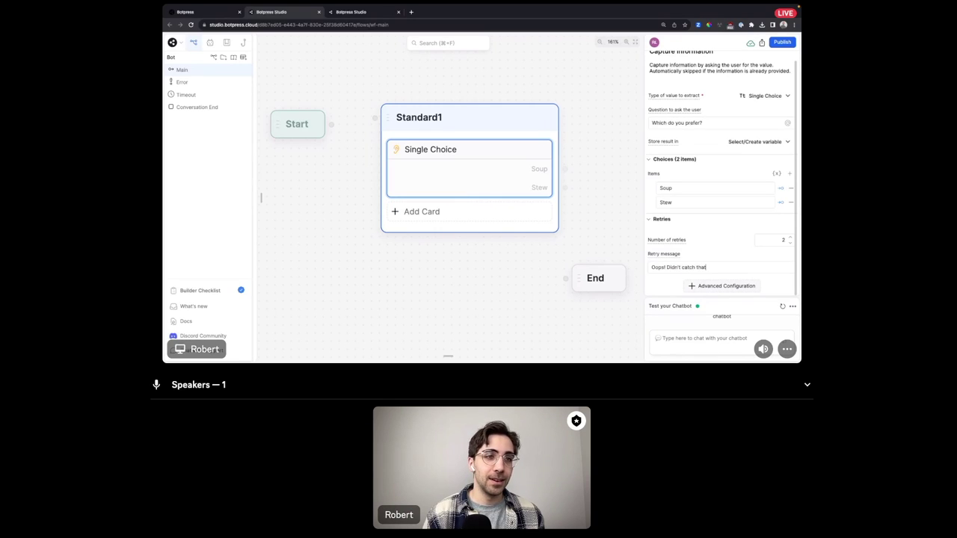
pyautogui.write(', can you try again?')
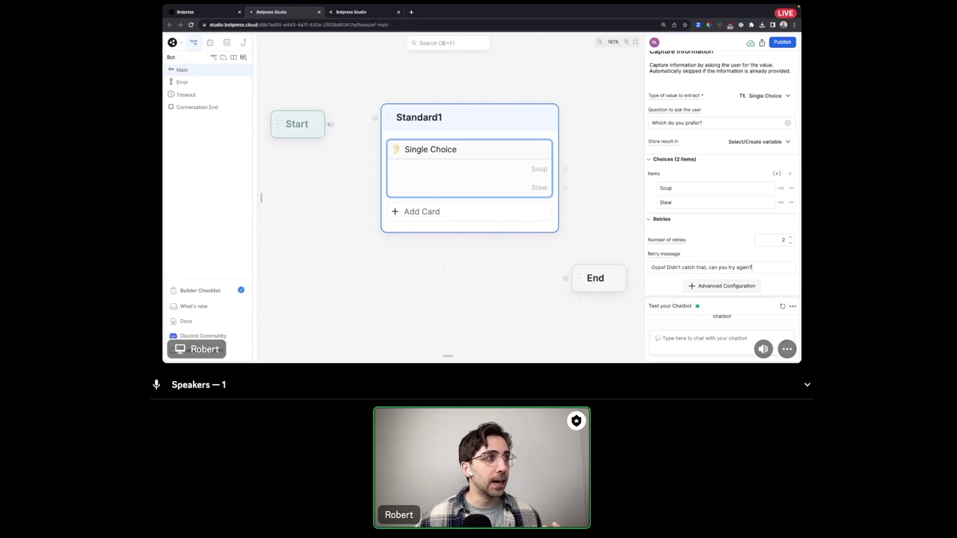
# Connect the Start node to the Standard1 node and begin a test conversation with the message "hi".
pyautogui.moveTo(335, 124); pyautogui.dragTo(374, 118)
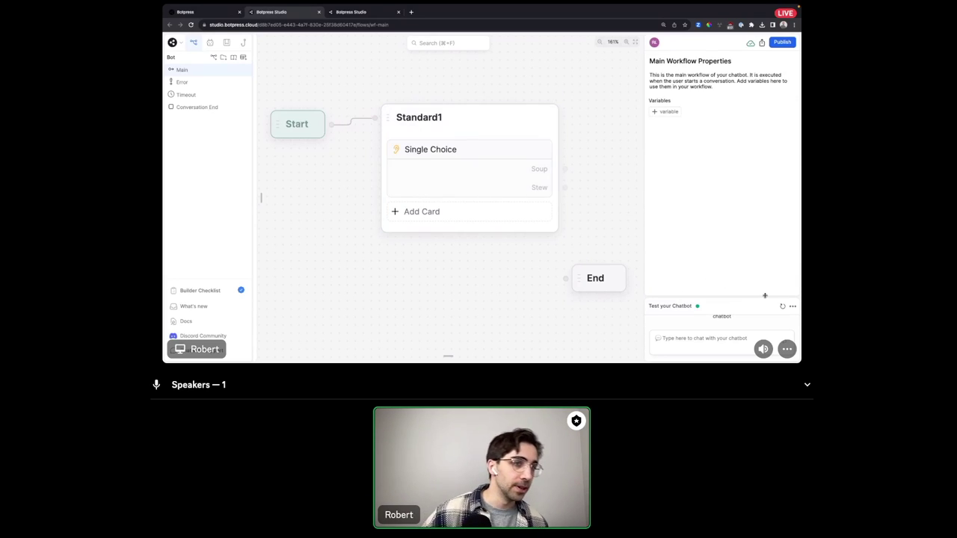
pyautogui.click(729, 338)
pyautogui.write('hi')
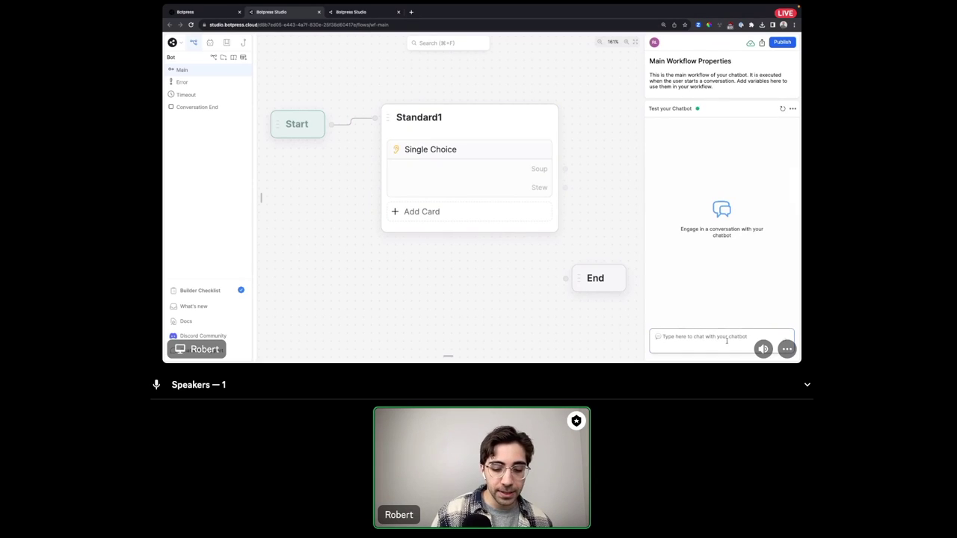
pyautogui.press('Return')
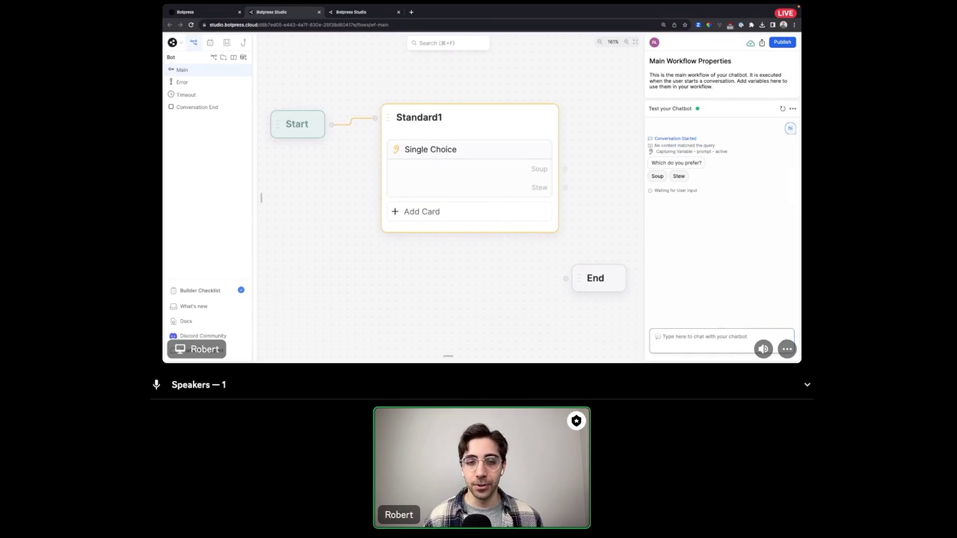
# Test the retry behaviour by answering the chatbot's question three times with replies that match neither choice.
pyautogui.write('a')
pyautogui.press('Return')
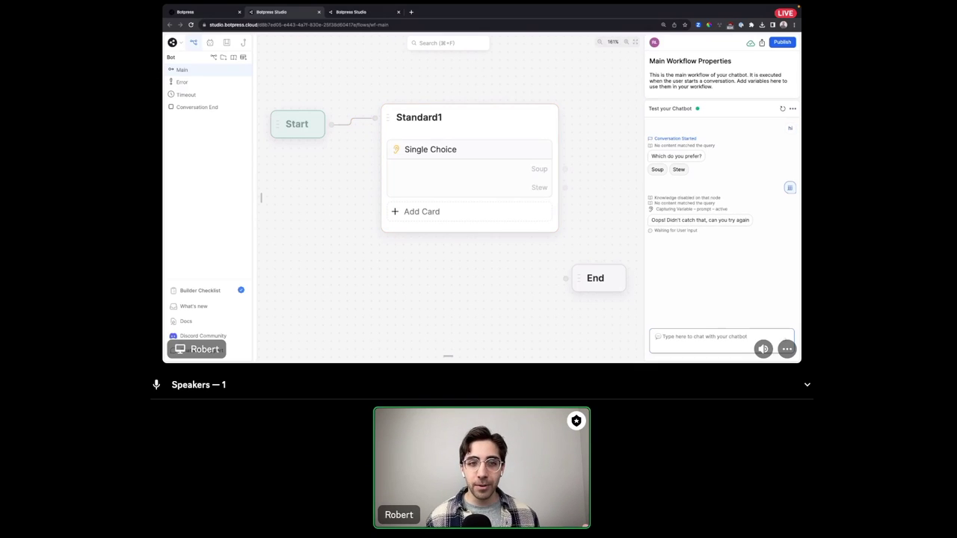
pyautogui.write('a')
pyautogui.press('Return')
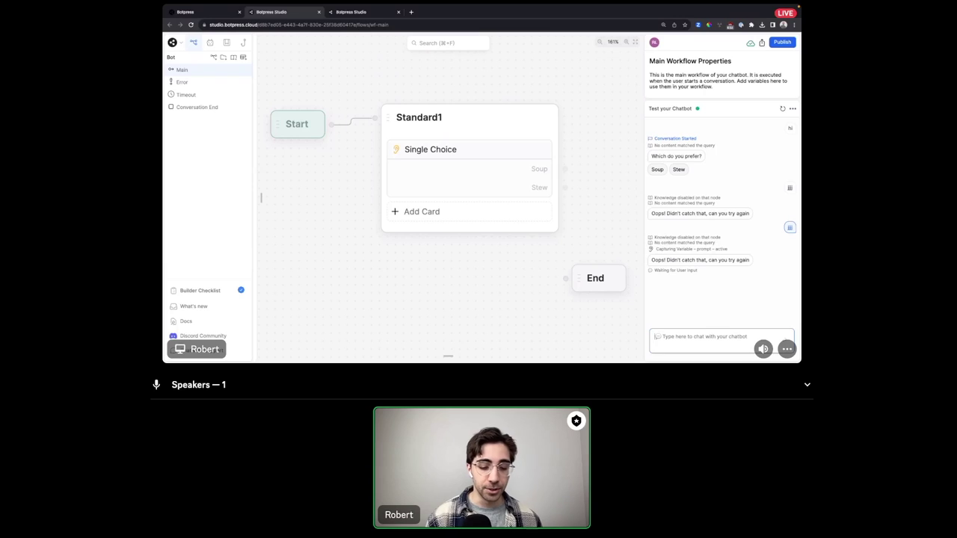
pyautogui.write('a')
pyautogui.press('Return')
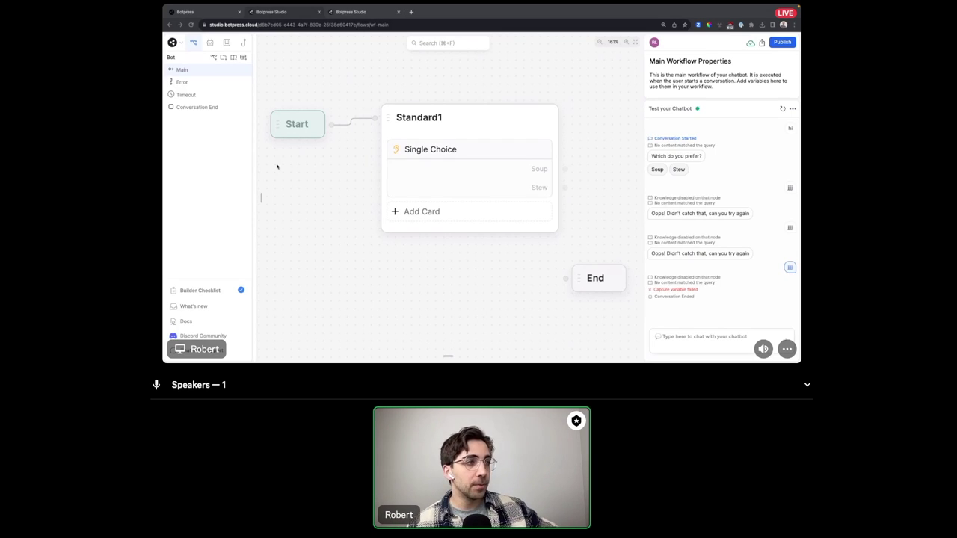
pyautogui.click(261, 196)
pyautogui.scroll(-5, 325, 196)
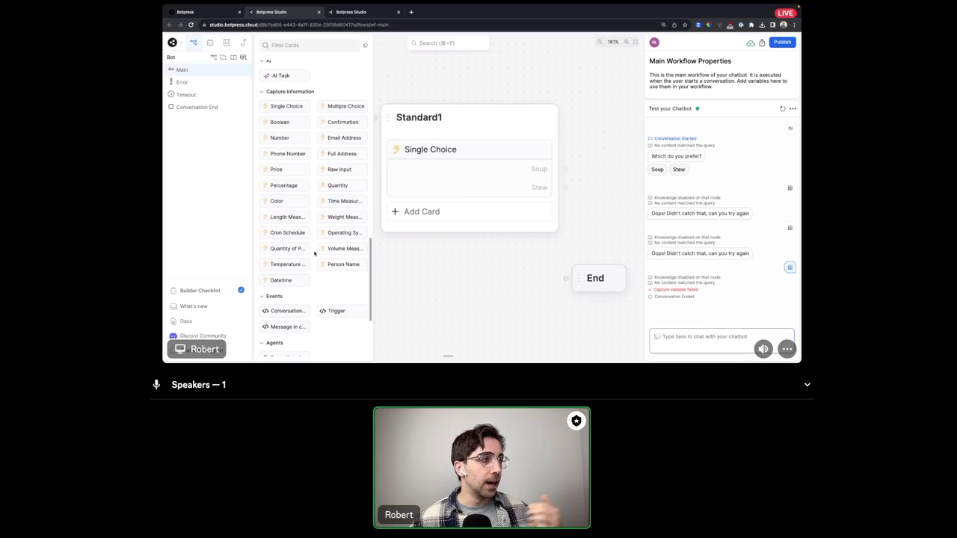
pyautogui.click(488, 270)
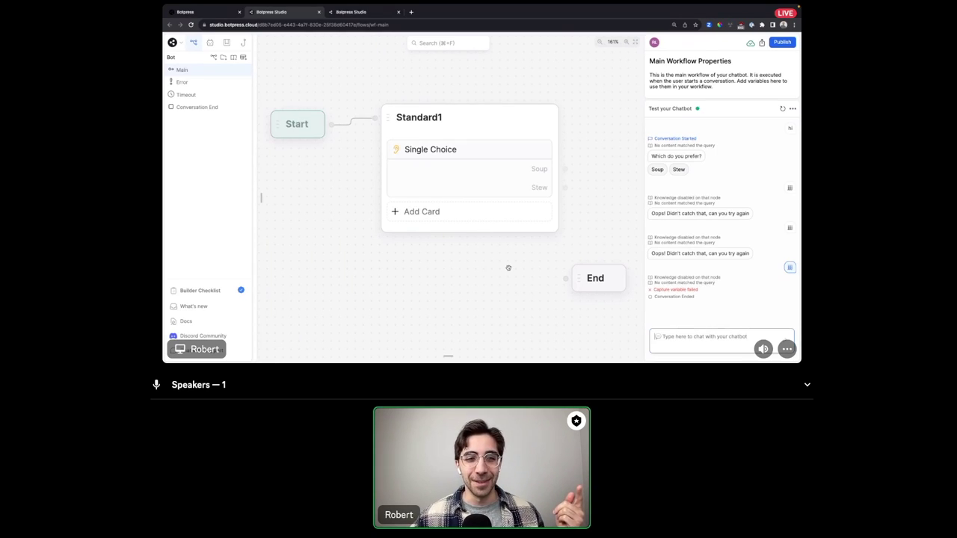
# Reset the test conversation and add the Cancellation settings to the Single Choice card, with user cancellation and confirmation before cancelling enabled.
pyautogui.click(784, 108)
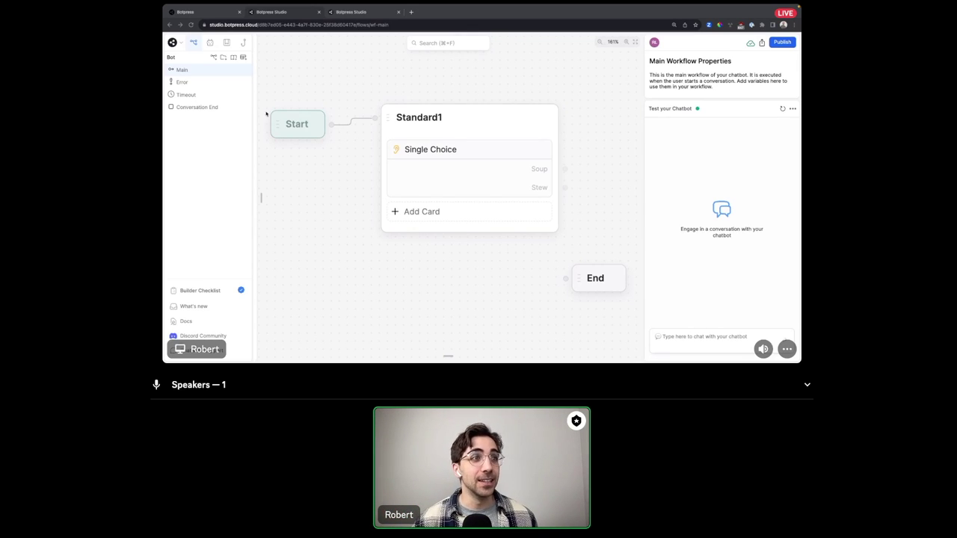
pyautogui.click(436, 163)
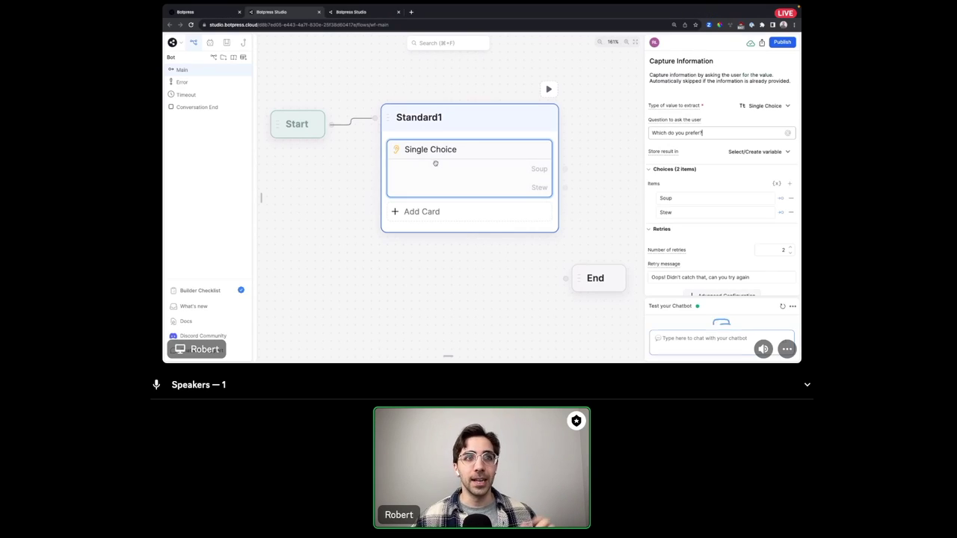
pyautogui.click(677, 229)
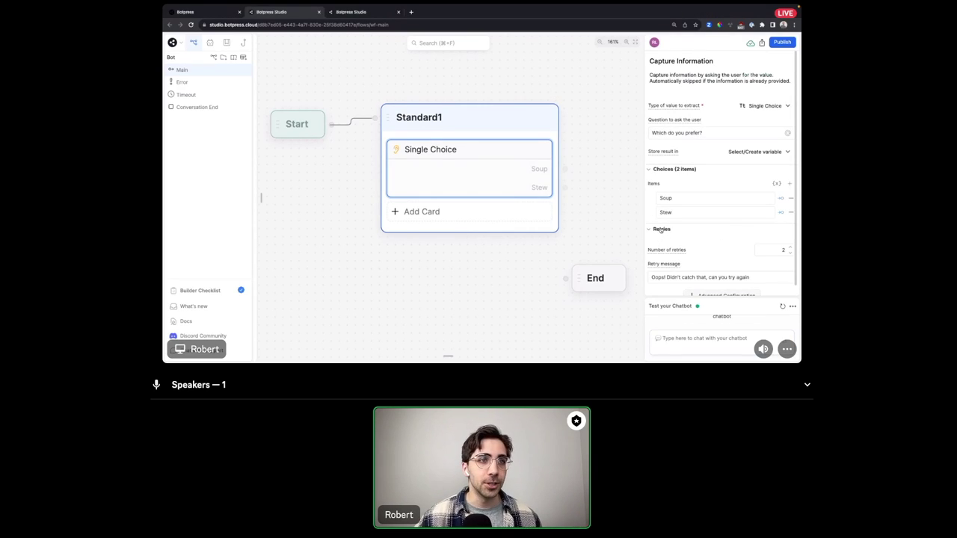
pyautogui.click(676, 170)
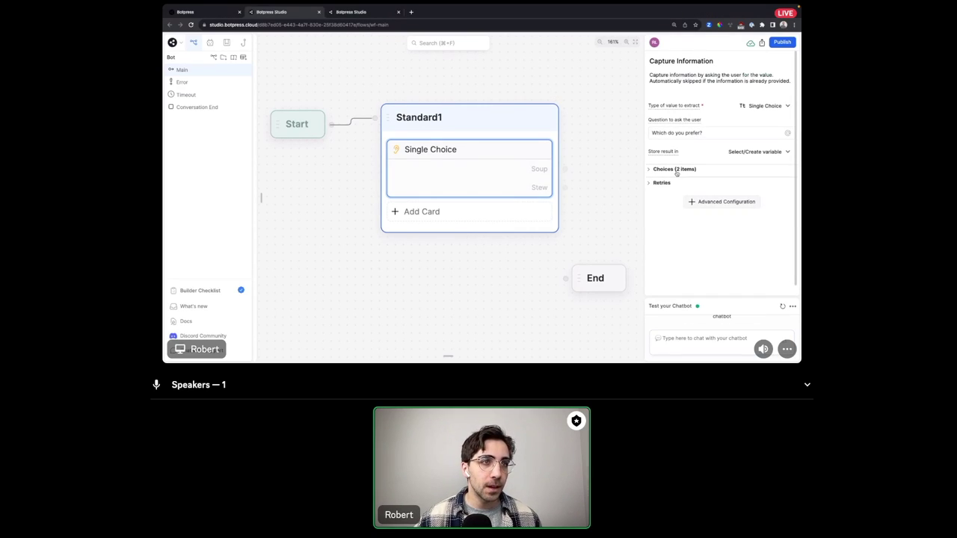
pyautogui.click(705, 203)
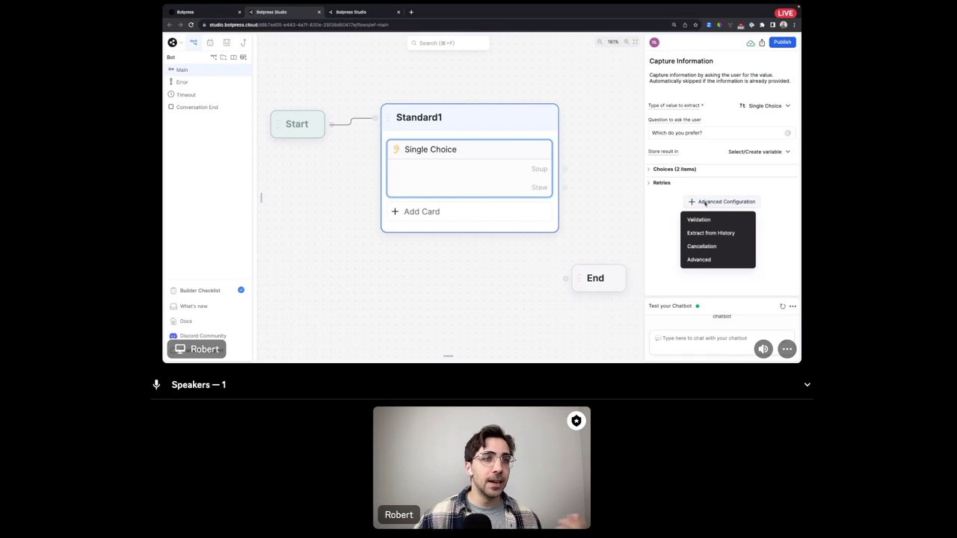
pyautogui.click(709, 247)
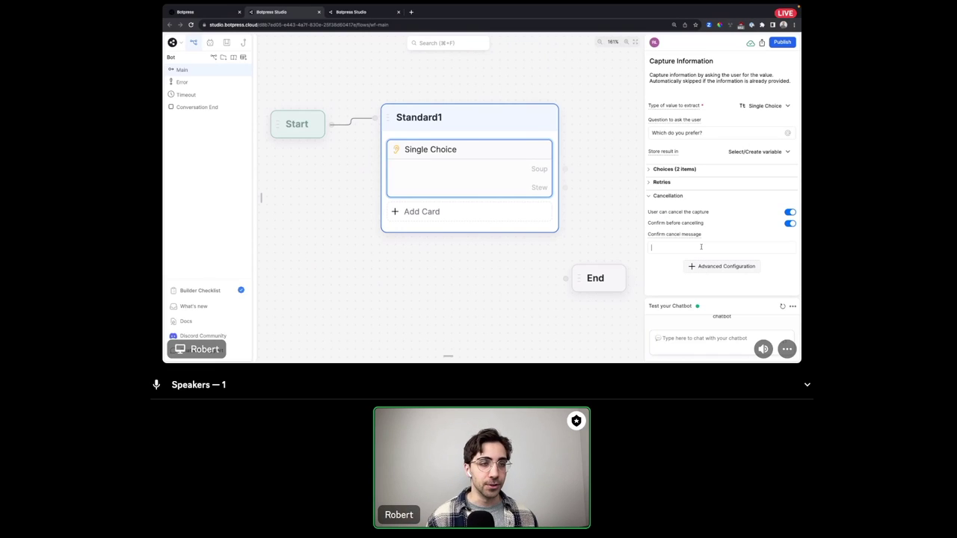
# Set the confirm cancel message to "Would you like to cancel?" and collapse the Cancellation settings.
pyautogui.write('W')
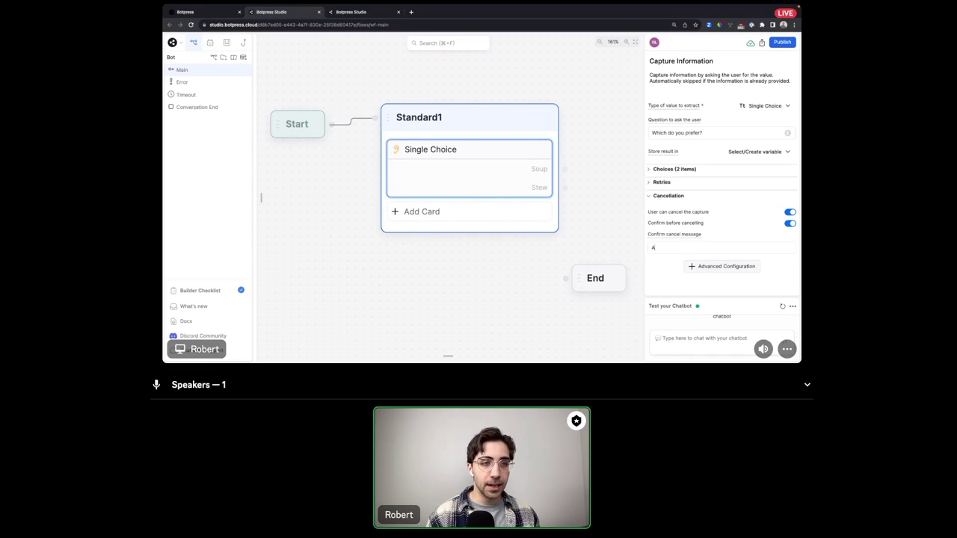
pyautogui.write('ould you l')
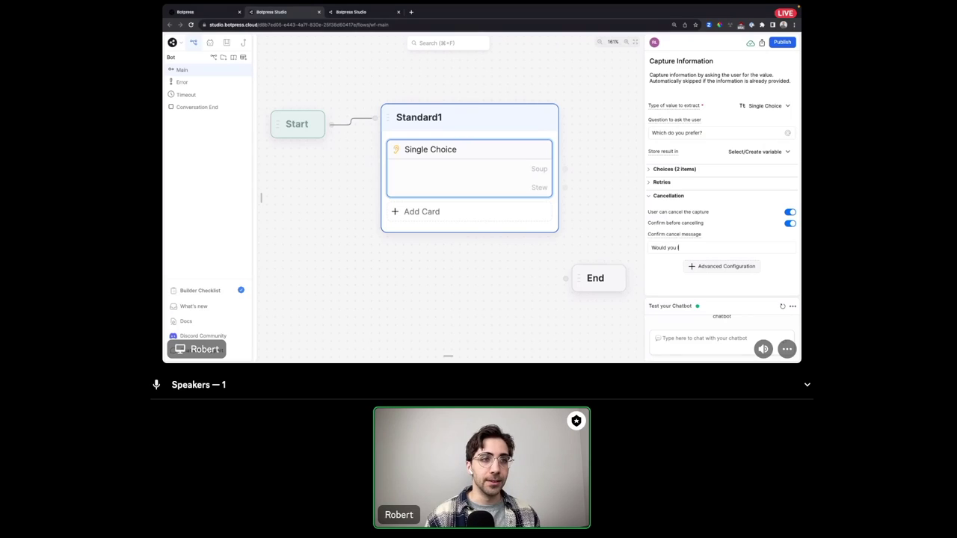
pyautogui.write('ike to cancel?')
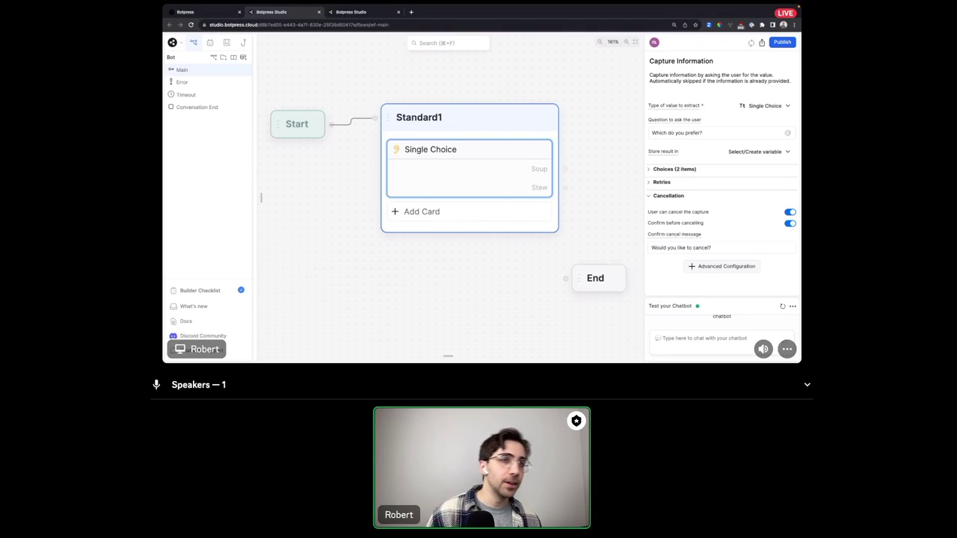
pyautogui.click(684, 198)
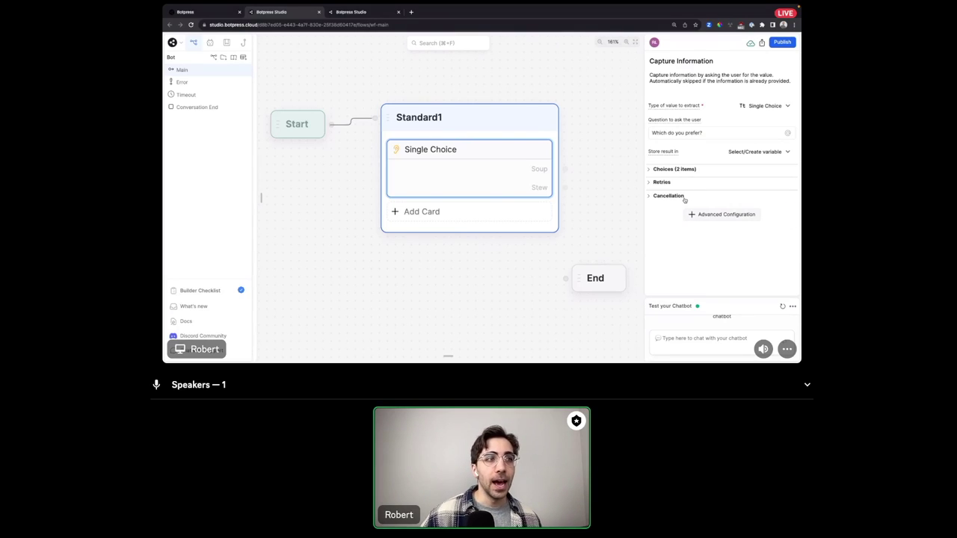
# Test the cancellation behaviour by starting a conversation with "hi", replying "cancel" and confirming with Yes.
pyautogui.click(709, 336)
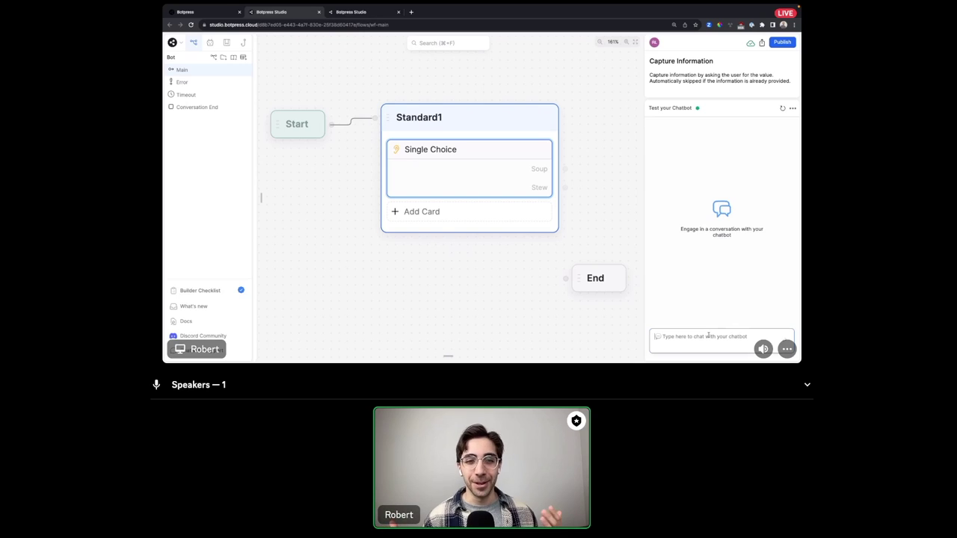
pyautogui.write('hi')
pyautogui.press('Return')
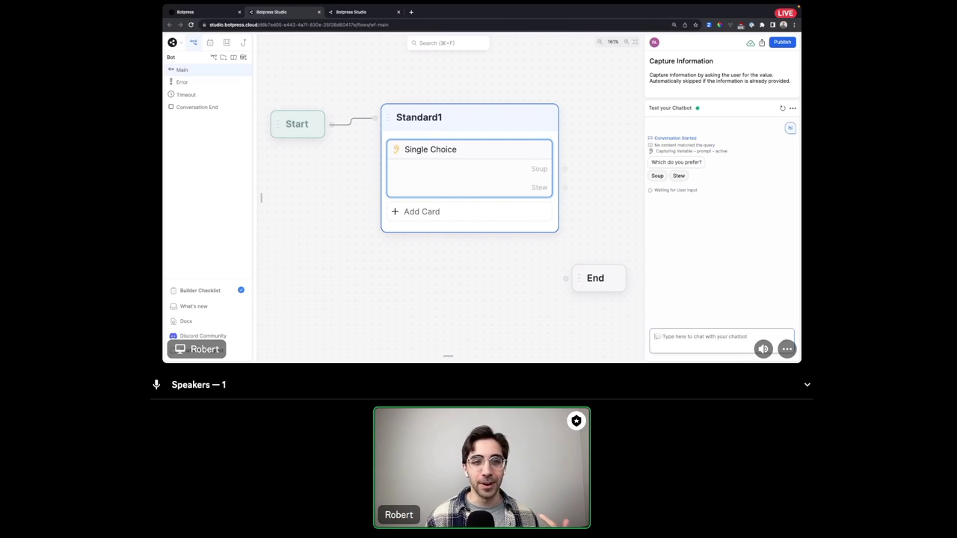
pyautogui.write('cancel')
pyautogui.press('Return')
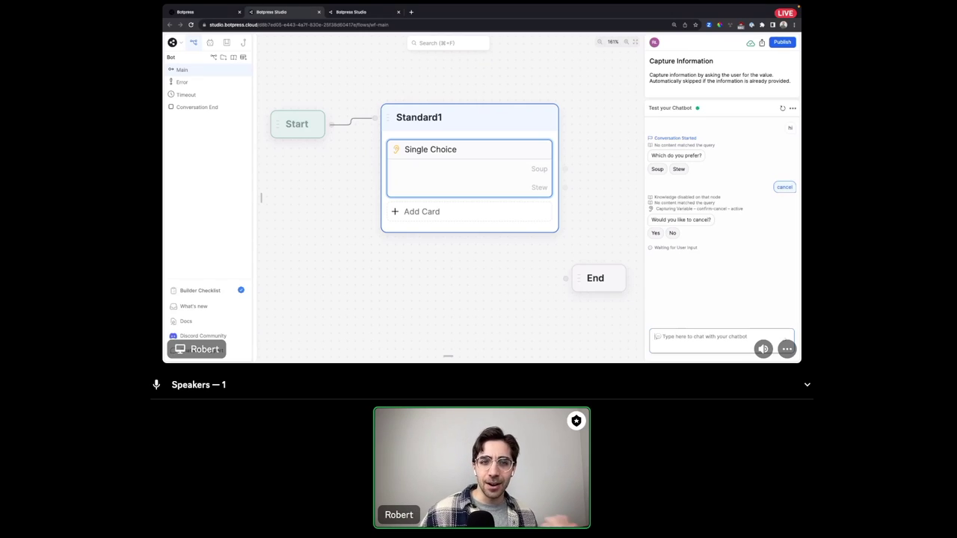
pyautogui.click(655, 233)
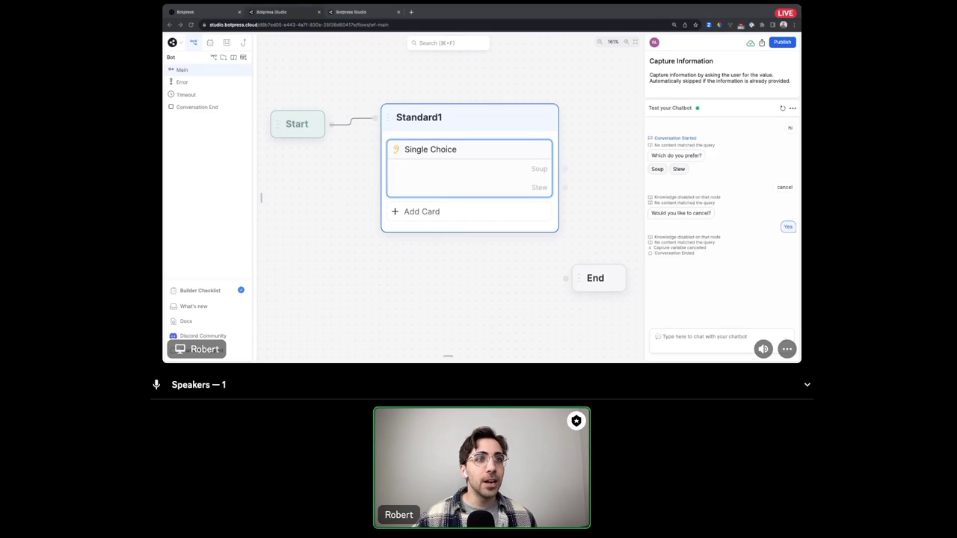
# Reset the test conversation and add the Advanced settings to the Single Choice card, with the transition to handle failure enabled.
pyautogui.click(782, 109)
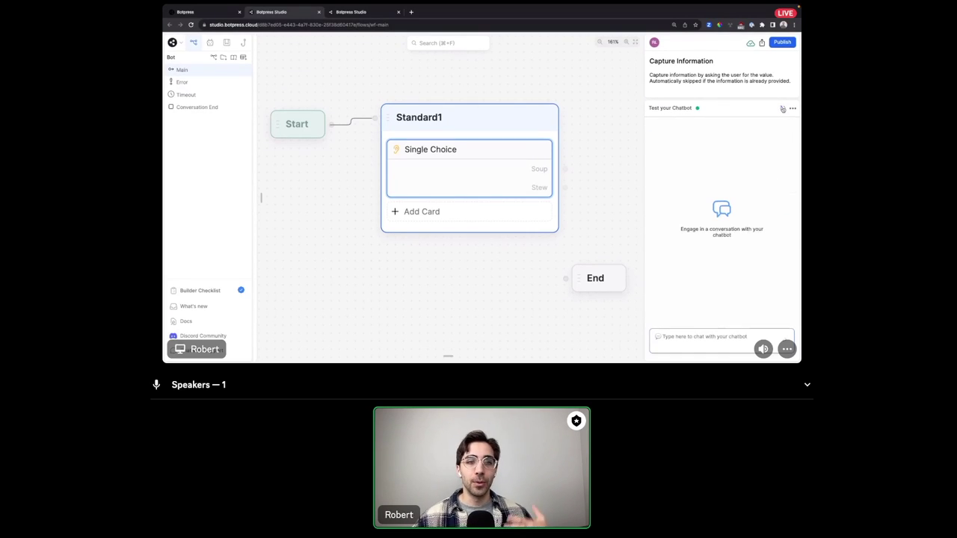
pyautogui.click(483, 165)
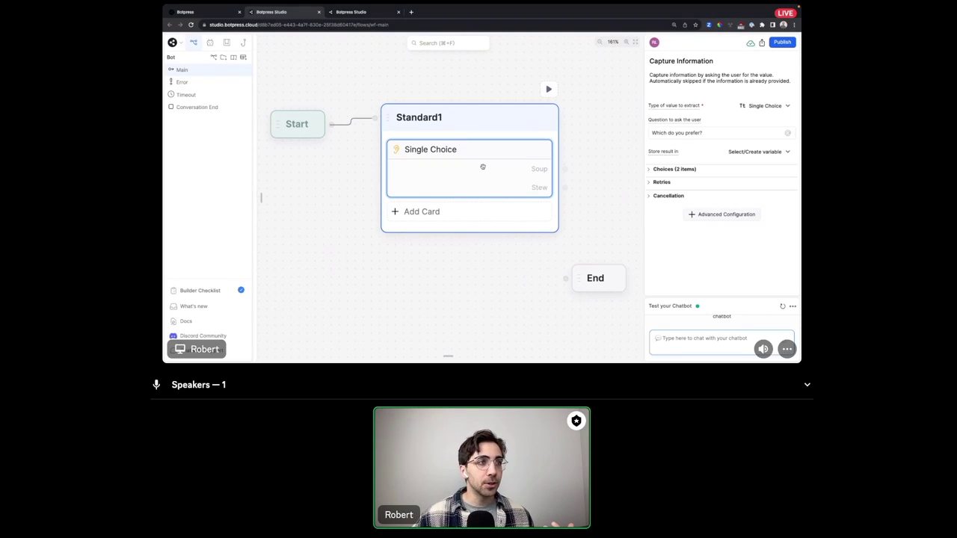
pyautogui.click(703, 215)
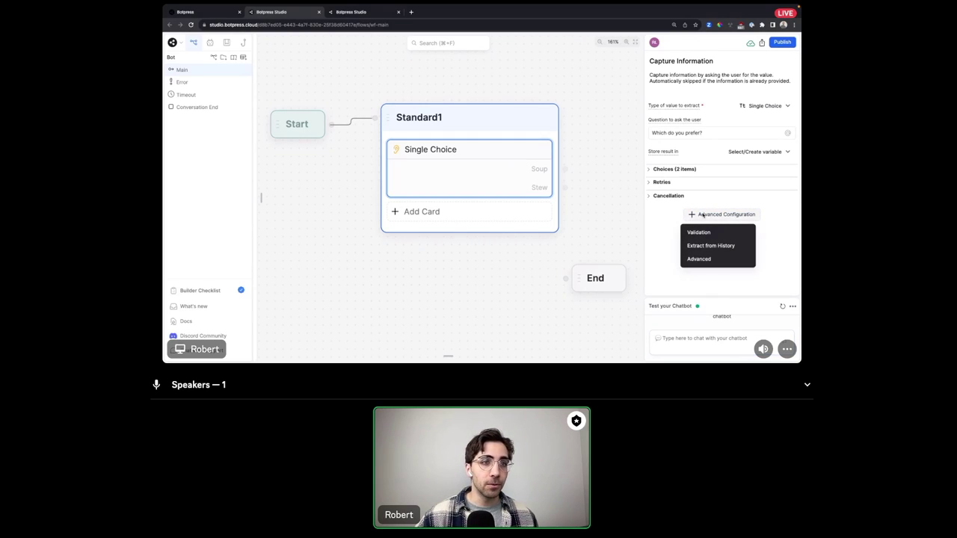
pyautogui.click(705, 259)
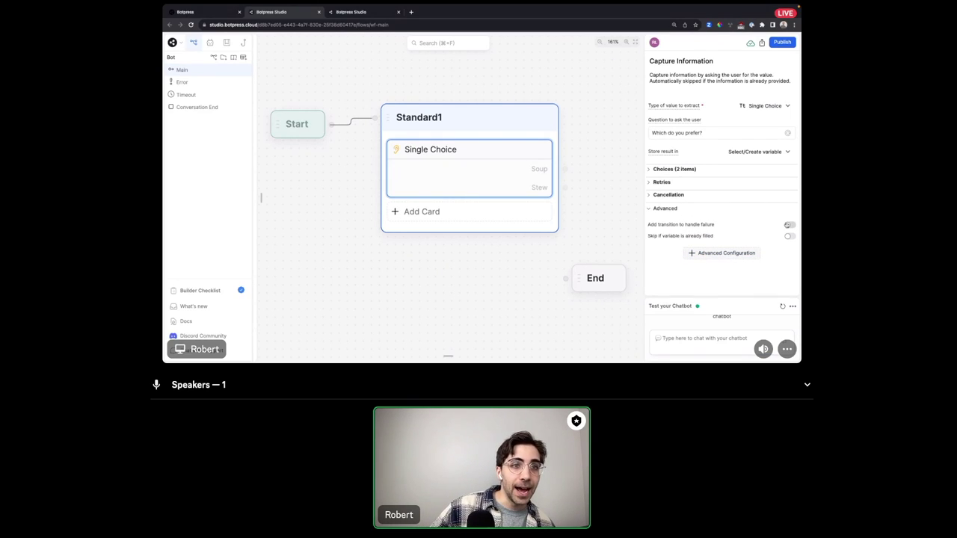
pyautogui.click(788, 224)
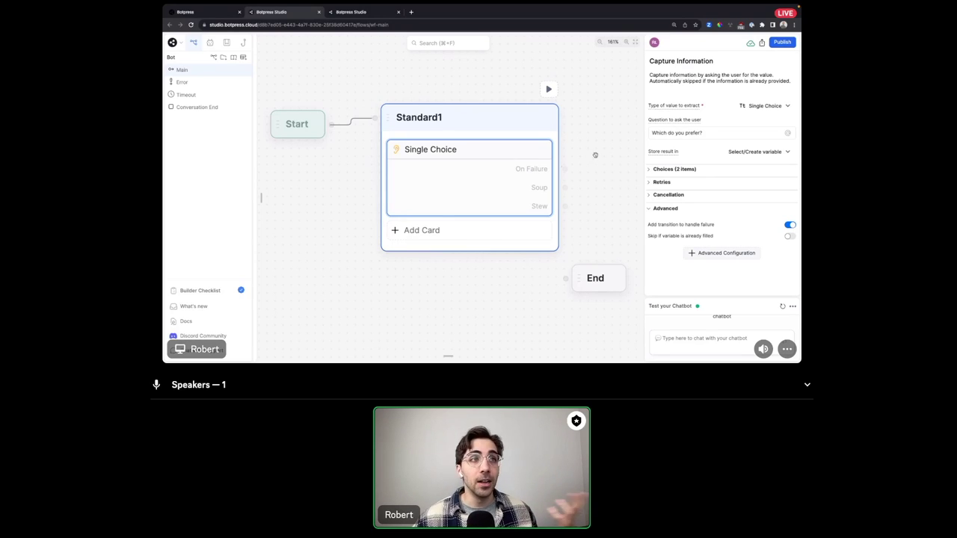
# Move the End node below Standard1 and connect the On Failure transition to a new standard node at its upper right.
pyautogui.moveTo(602, 288); pyautogui.dragTo(512, 319)
pyautogui.scroll(-5, 598, 236)
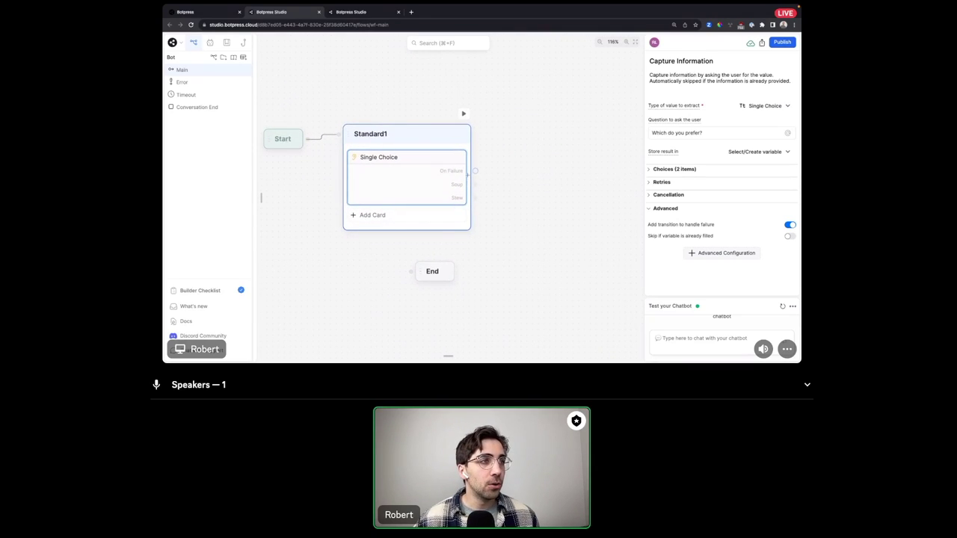
pyautogui.moveTo(475, 170); pyautogui.dragTo(496, 116)
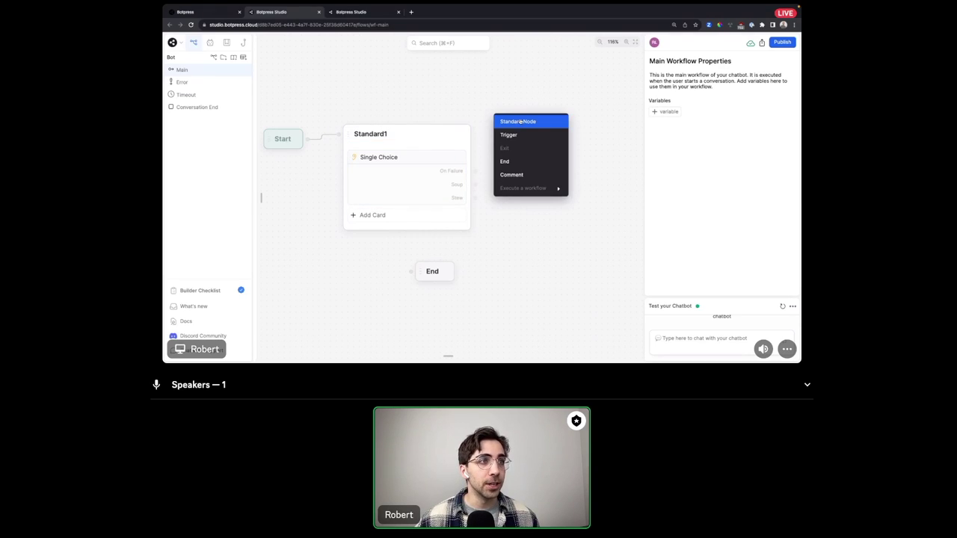
pyautogui.click(518, 121)
pyautogui.click(557, 120)
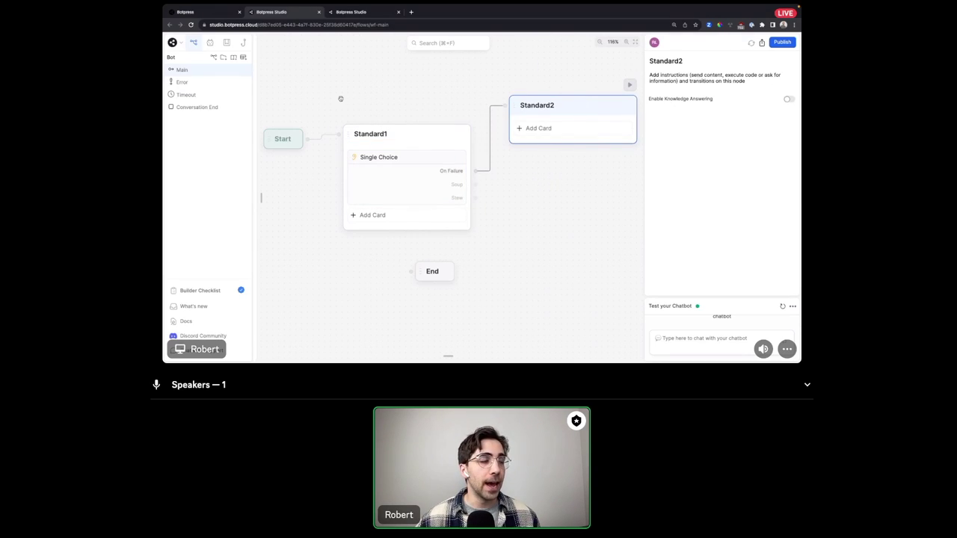
# Add a Text card to Standard2 with the message "Oops! Your answer didn't make sense to me. Can you email me at ?".
pyautogui.moveTo(271, 101)
pyautogui.scroll(5, 279, 99)
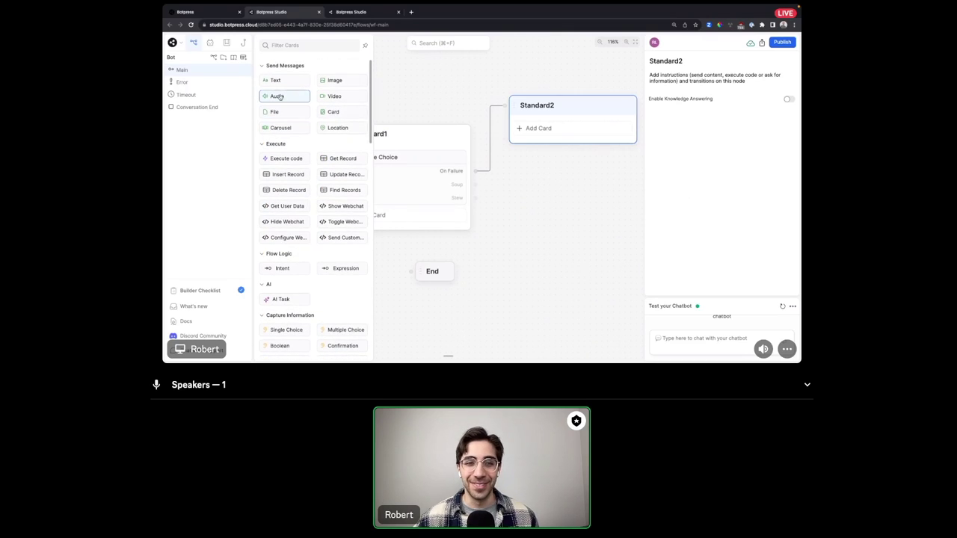
pyautogui.moveTo(284, 87); pyautogui.dragTo(575, 127)
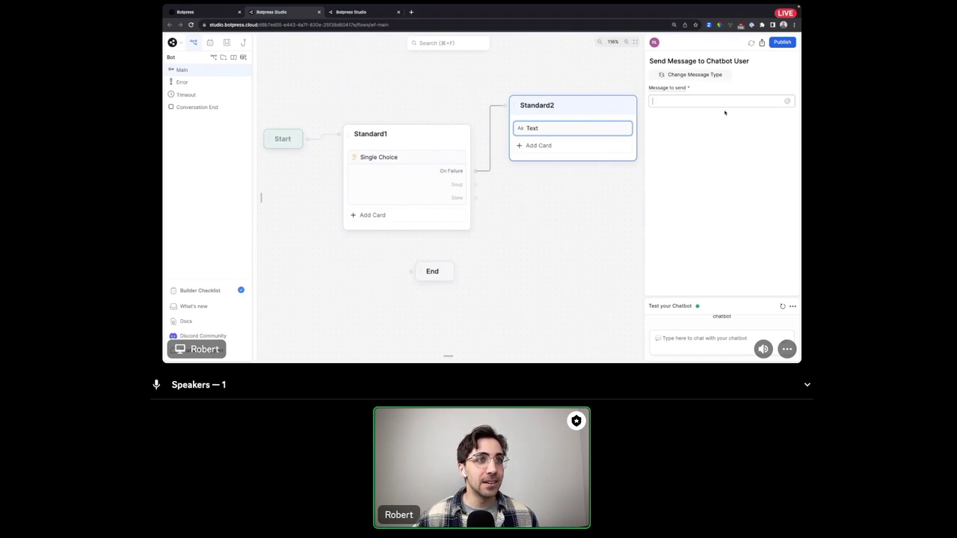
pyautogui.write('Oop')
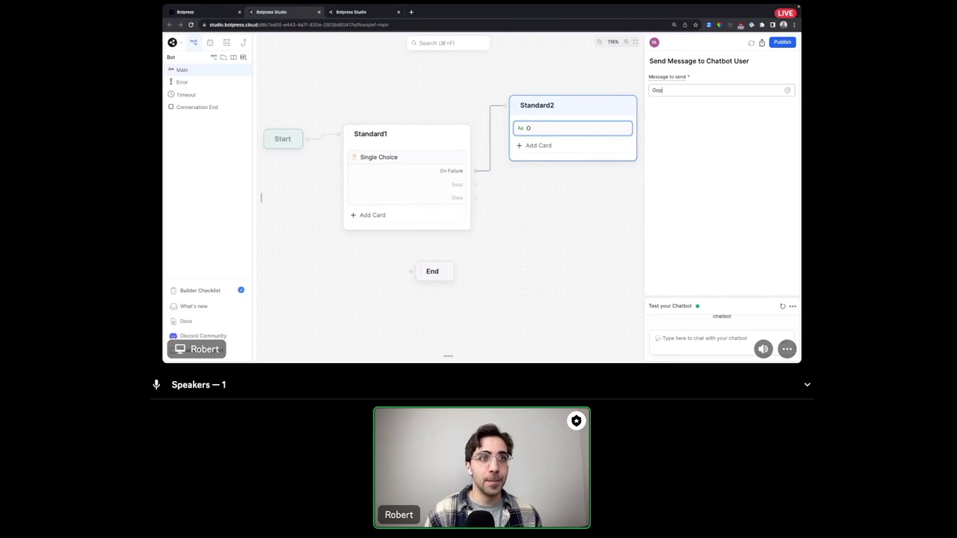
pyautogui.write('s! Your a')
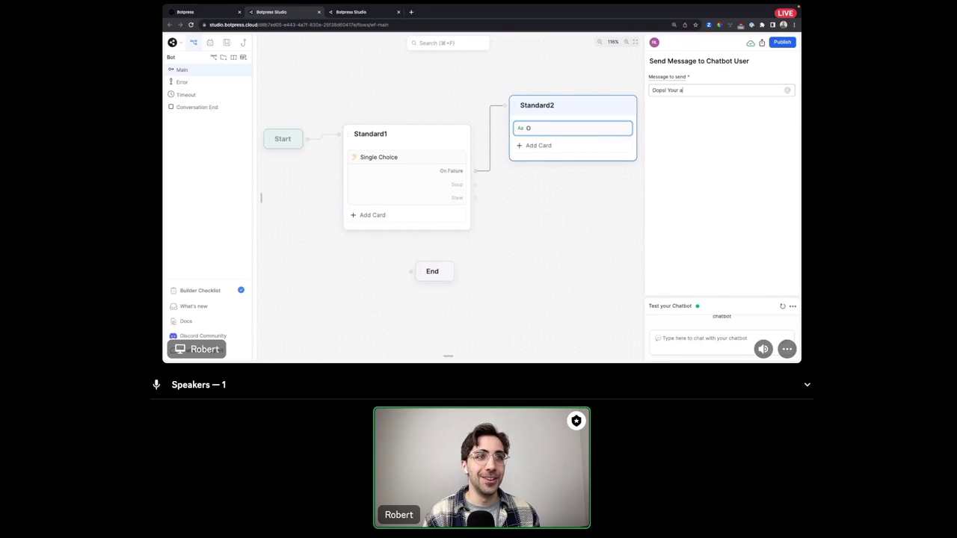
pyautogui.write("nswer didn't make sense to me. L")
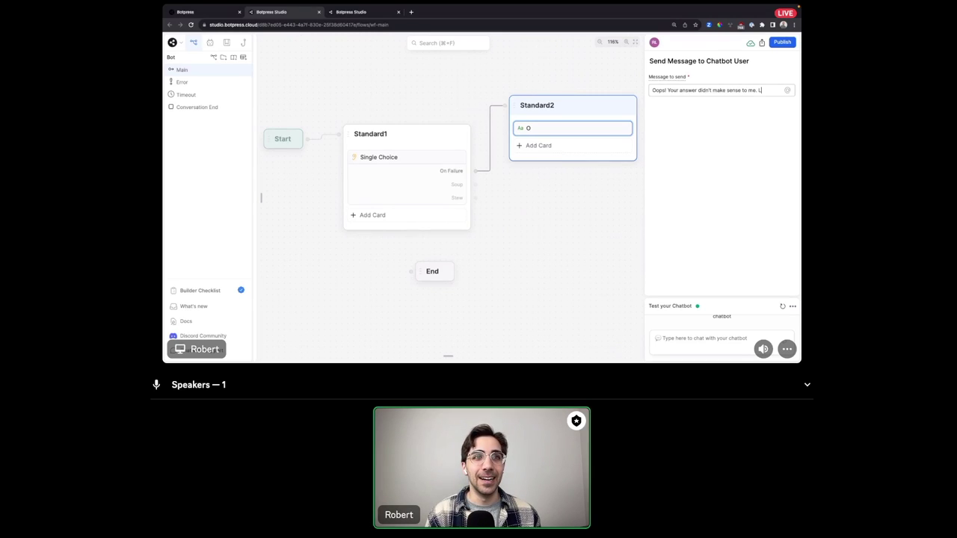
pyautogui.press('BackSpace')
pyautogui.write('Can you')
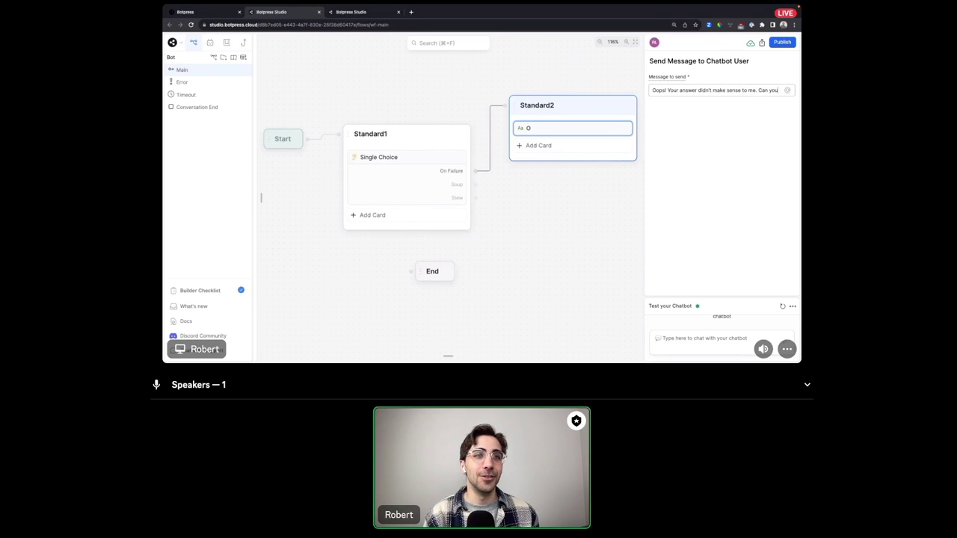
pyautogui.write(' email me at')
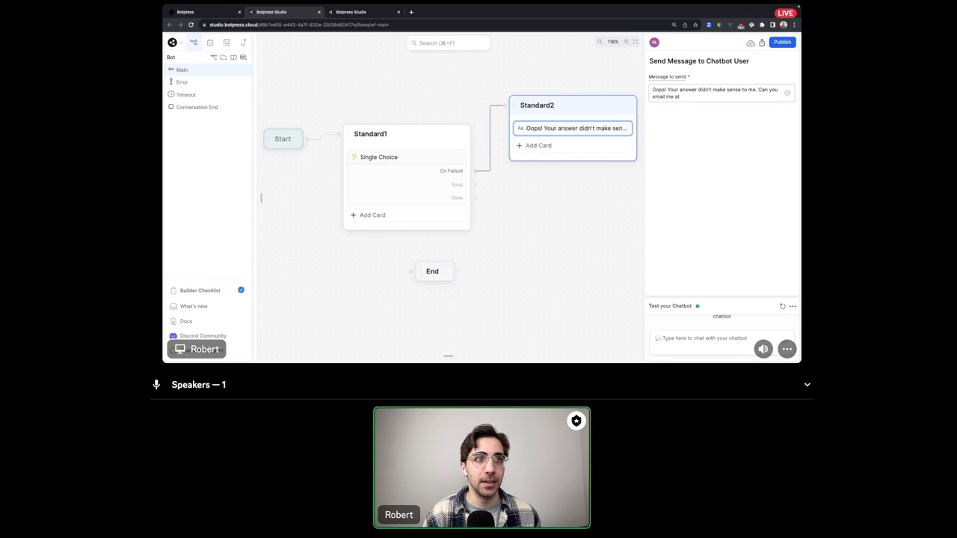
pyautogui.write(' ?')
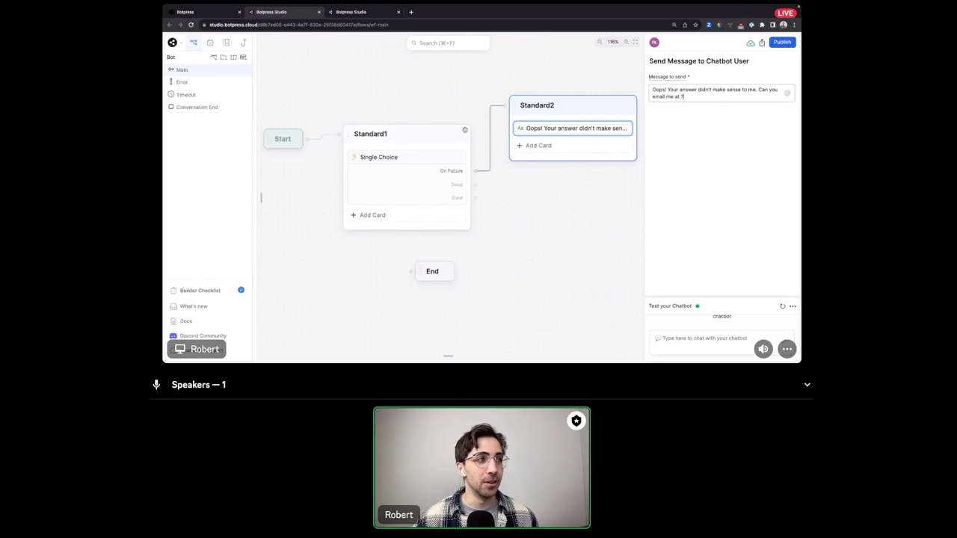
# Test the failure transition in a fresh conversation by sending "hi" and three replies that match neither choice.
pyautogui.click(779, 305)
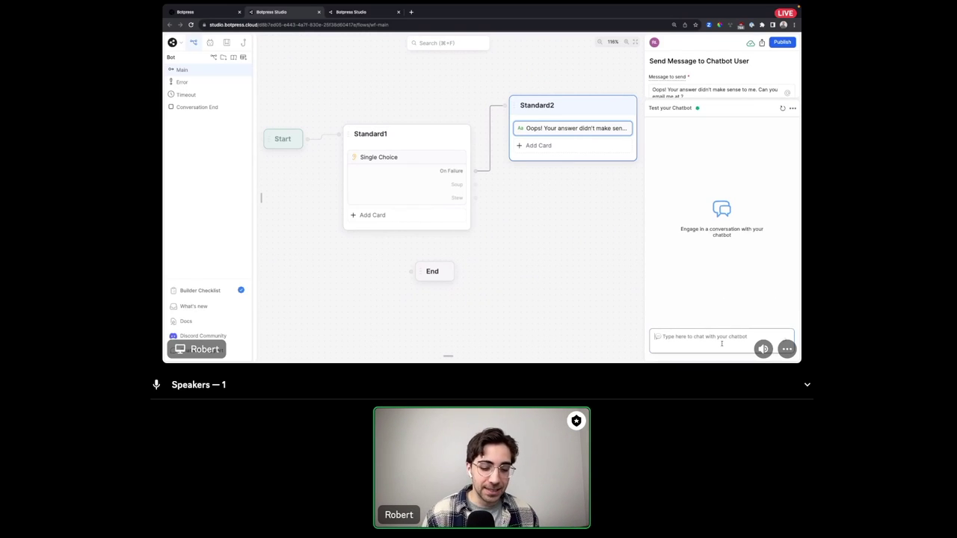
pyautogui.write('hi')
pyautogui.press('Return')
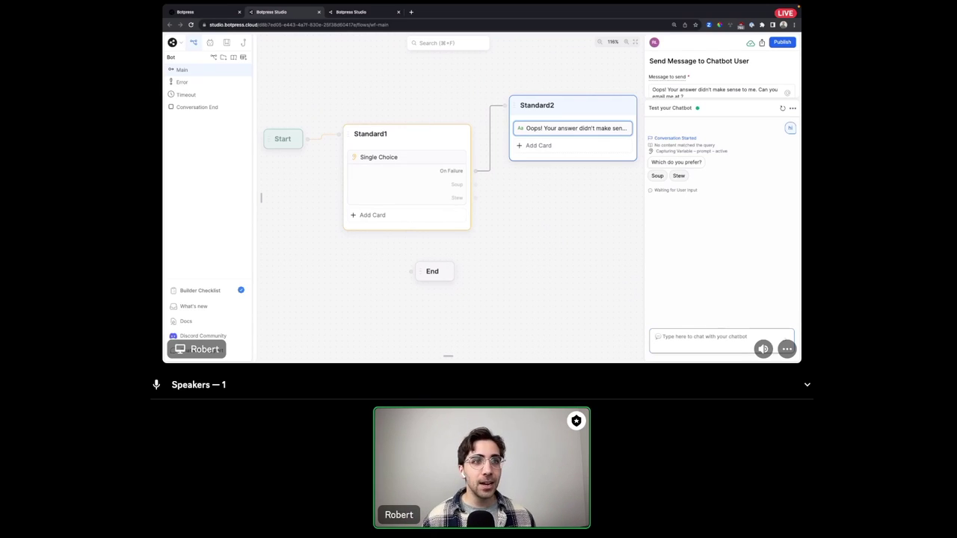
pyautogui.write('a')
pyautogui.press('Return')
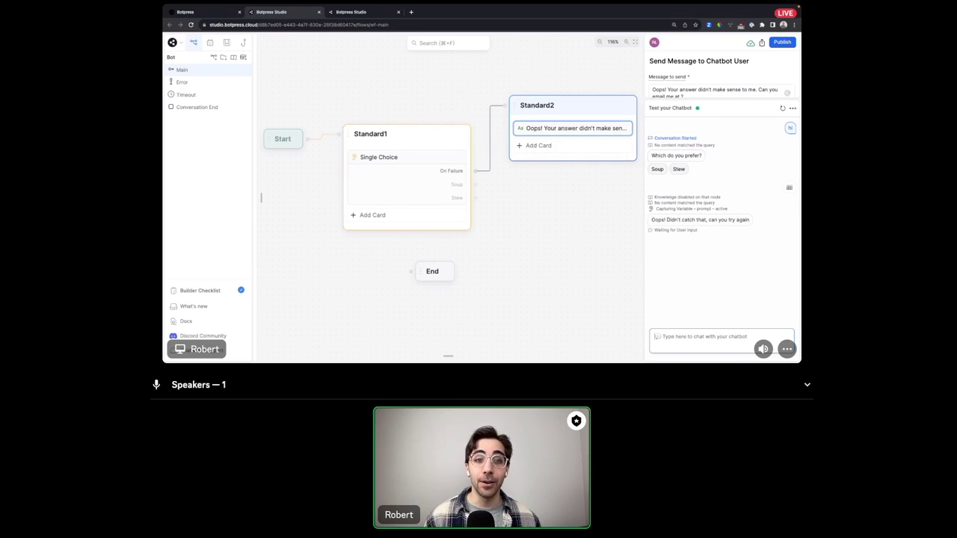
pyautogui.write('iiii')
pyautogui.press('Return')
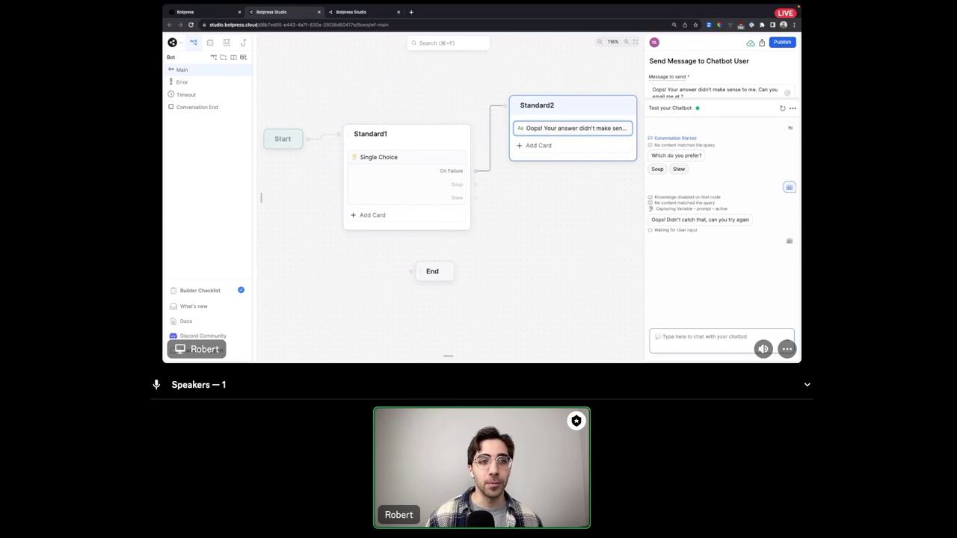
pyautogui.write('dddd')
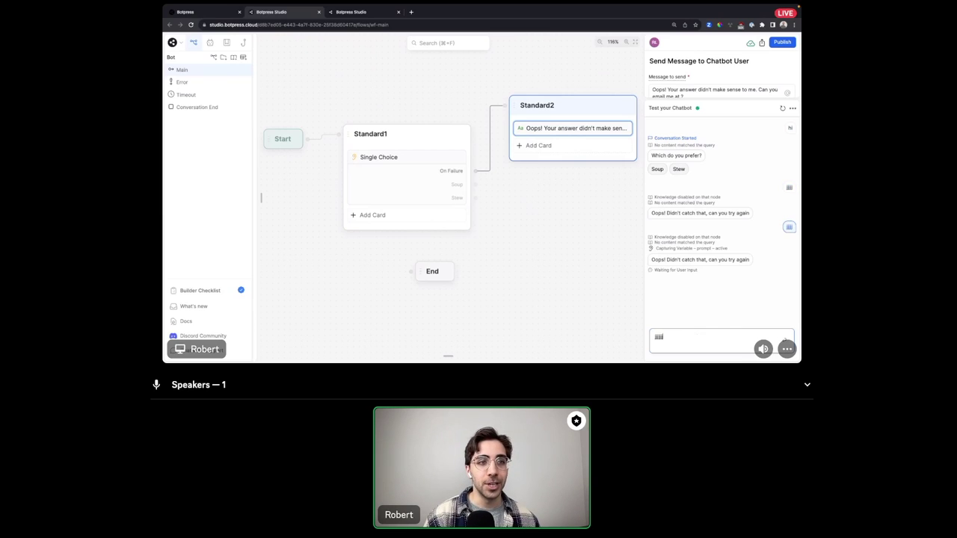
pyautogui.press('Return')
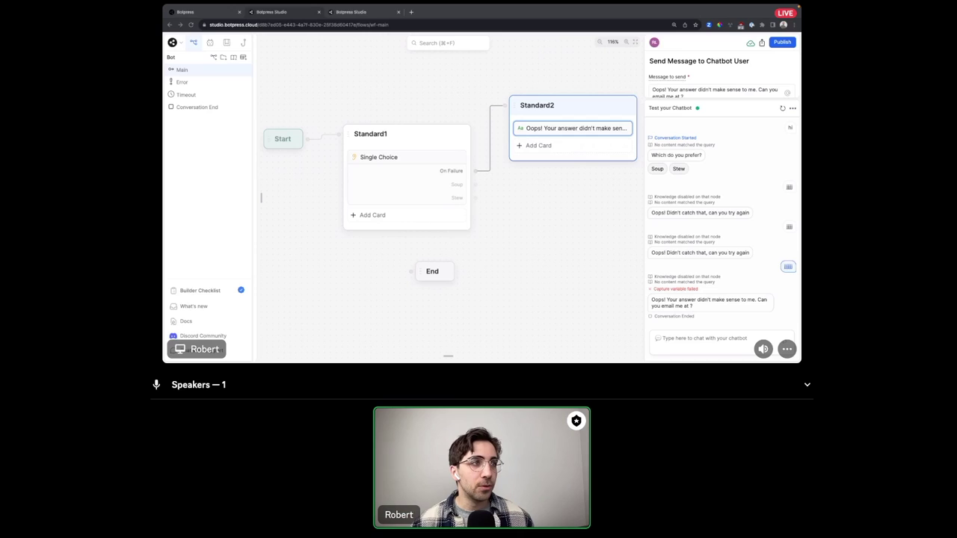
# Delete the Standard1 and Standard2 nodes along with their content.
pyautogui.rightClick(440, 142)
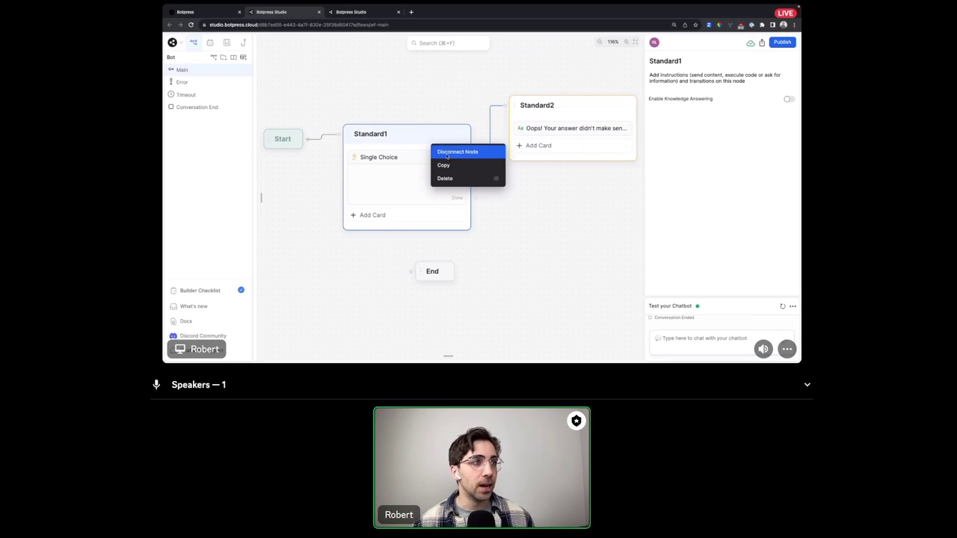
pyautogui.click(448, 177)
pyautogui.click(507, 226)
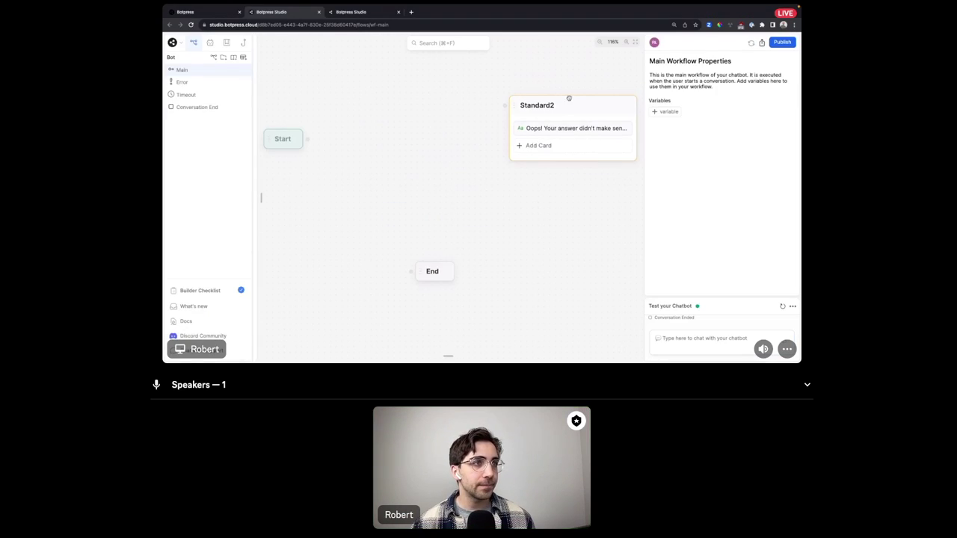
pyautogui.rightClick(573, 109)
pyautogui.click(589, 142)
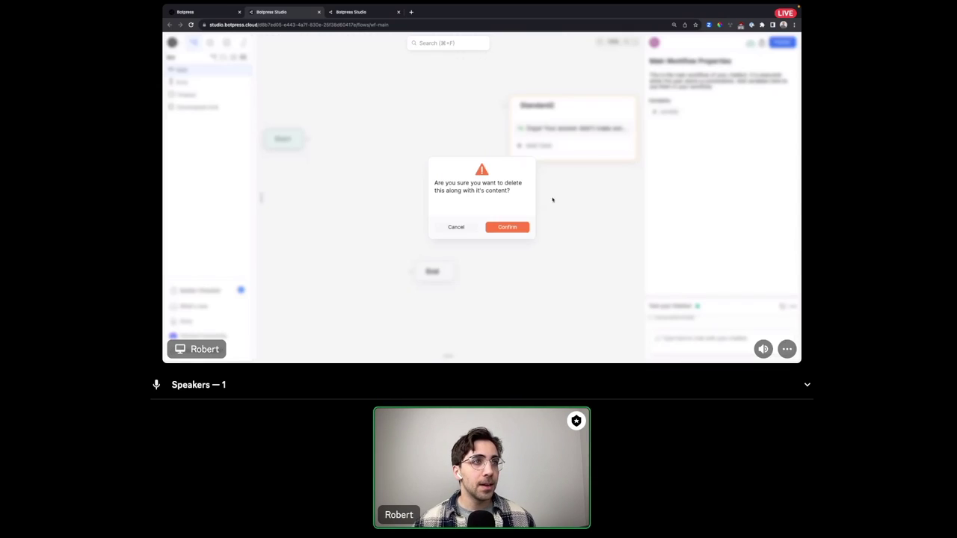
pyautogui.click(506, 227)
# Move the End node to the lower right of the canvas and the Start node slightly upwards.
pyautogui.moveTo(434, 276); pyautogui.dragTo(608, 333)
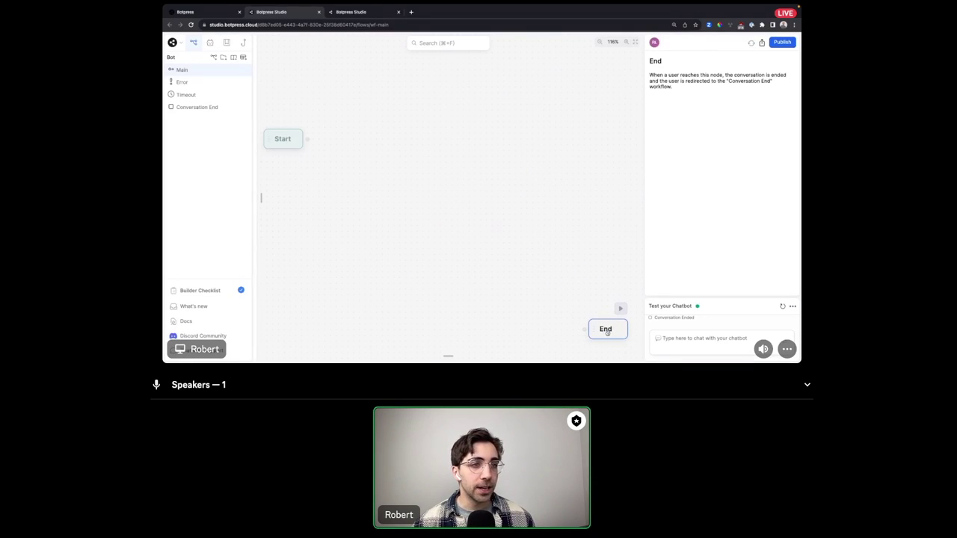
pyautogui.moveTo(286, 143); pyautogui.dragTo(295, 121)
pyautogui.click(316, 154)
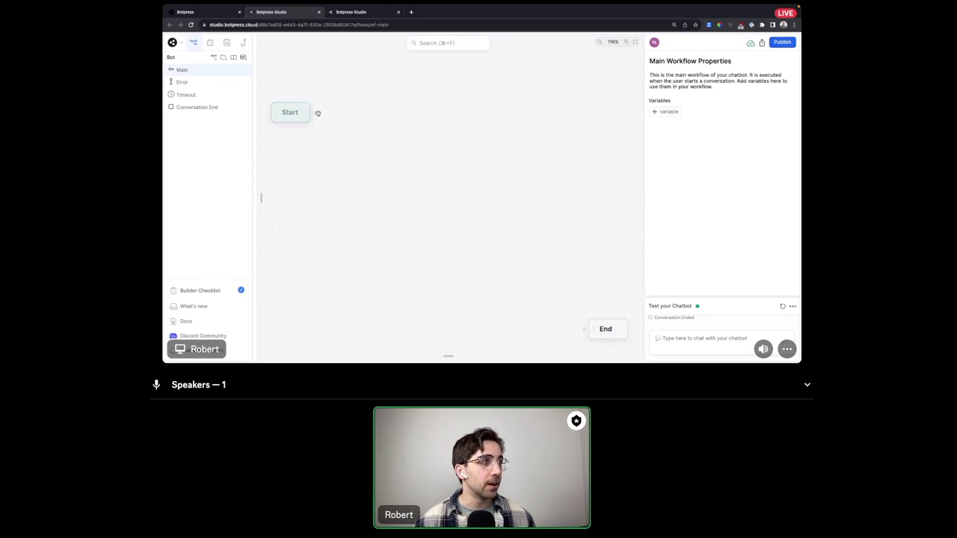
# Create a new standard node connected to the Start node.
pyautogui.moveTo(317, 112); pyautogui.dragTo(343, 92)
pyautogui.click(371, 100)
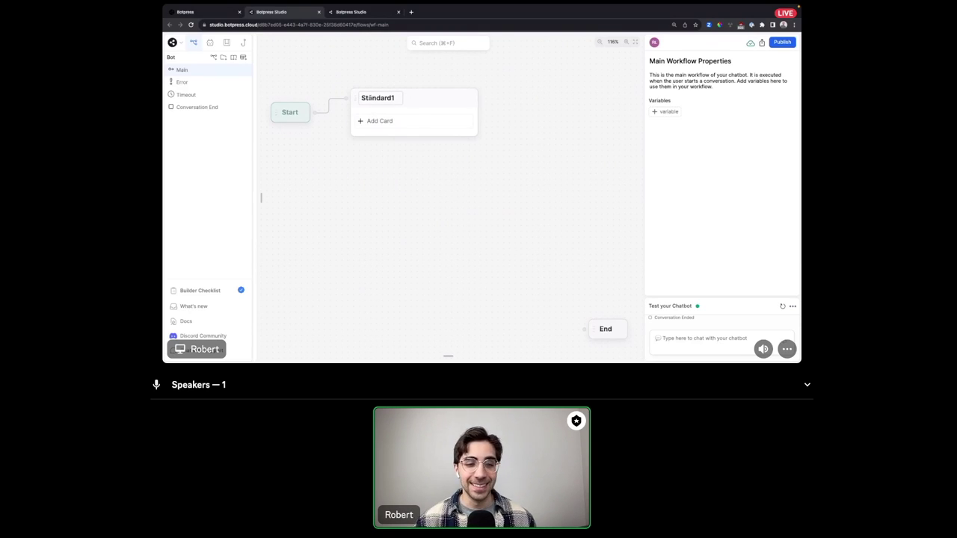
pyautogui.click(457, 180)
# Add a Raw Input capture card to the Standard1 node.
pyautogui.hscroll(-1, 455, 157)
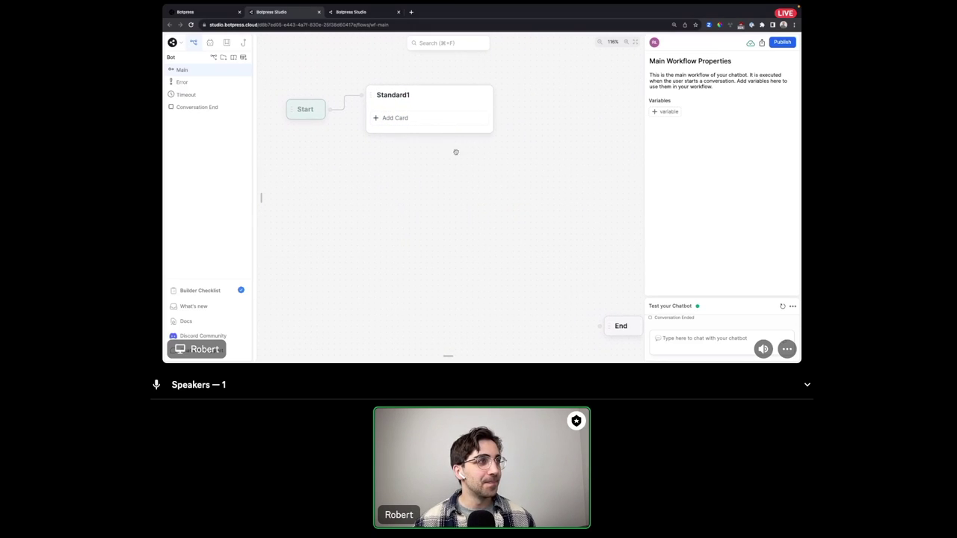
pyautogui.click(418, 114)
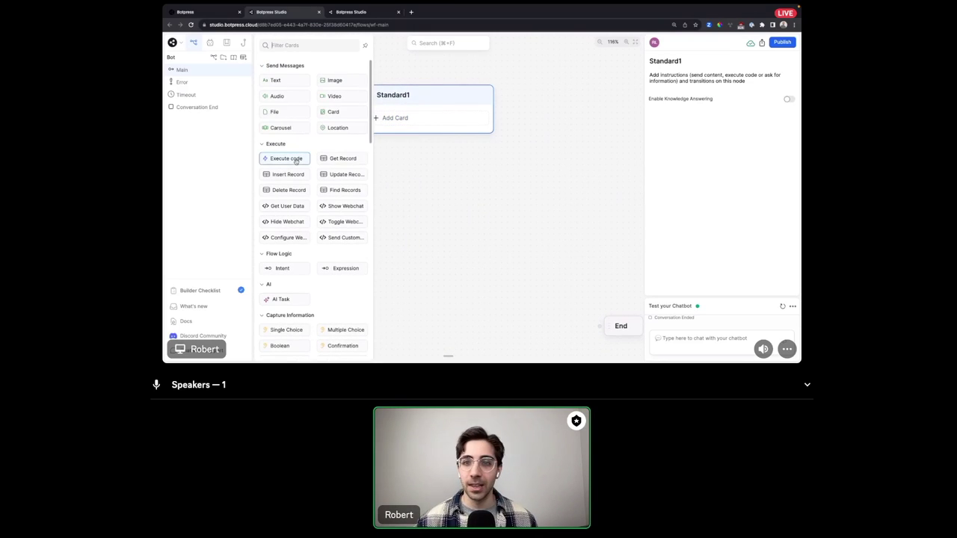
pyautogui.scroll(-3, 296, 161)
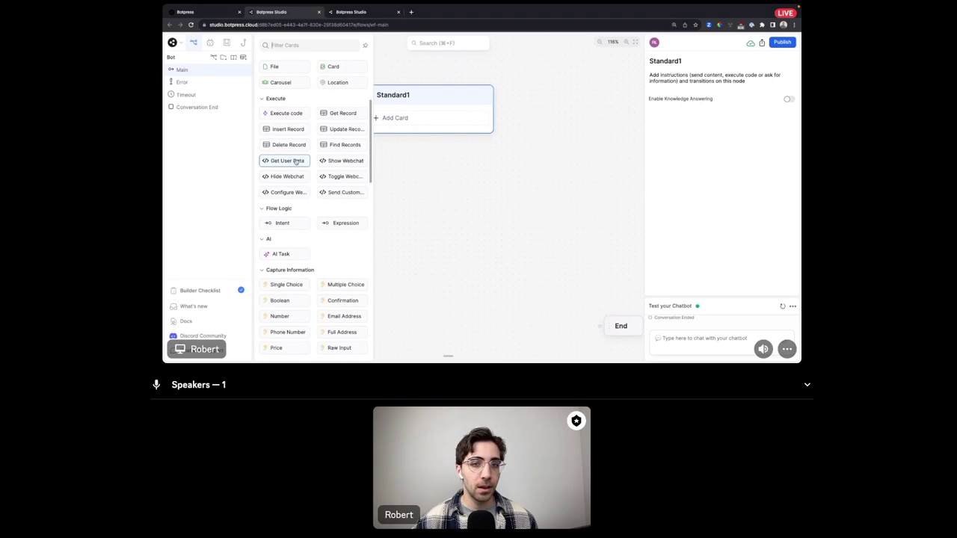
pyautogui.scroll(-4, 329, 202)
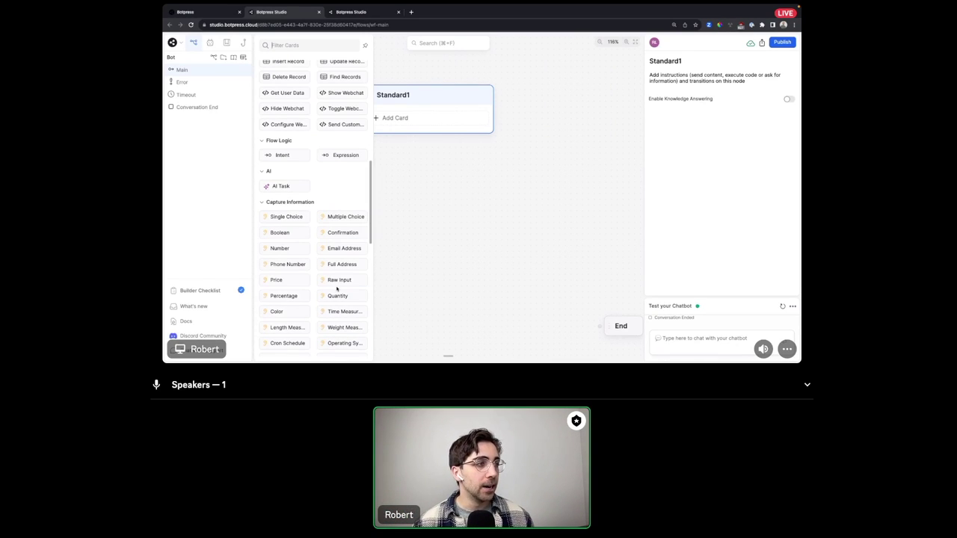
pyautogui.moveTo(338, 282); pyautogui.dragTo(455, 119)
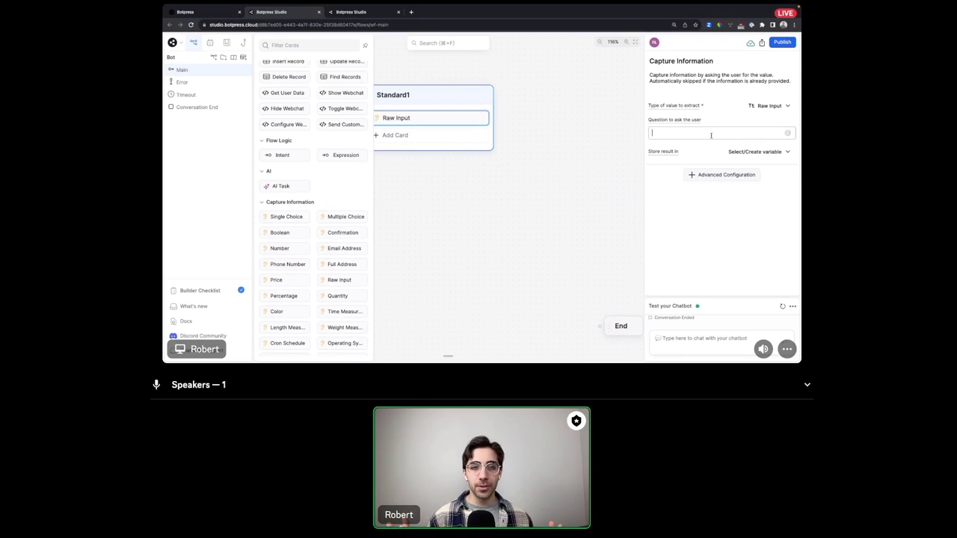
# Set the Raw Input card's question to "What is your question?".
pyautogui.click(711, 136)
pyautogui.write('What ')
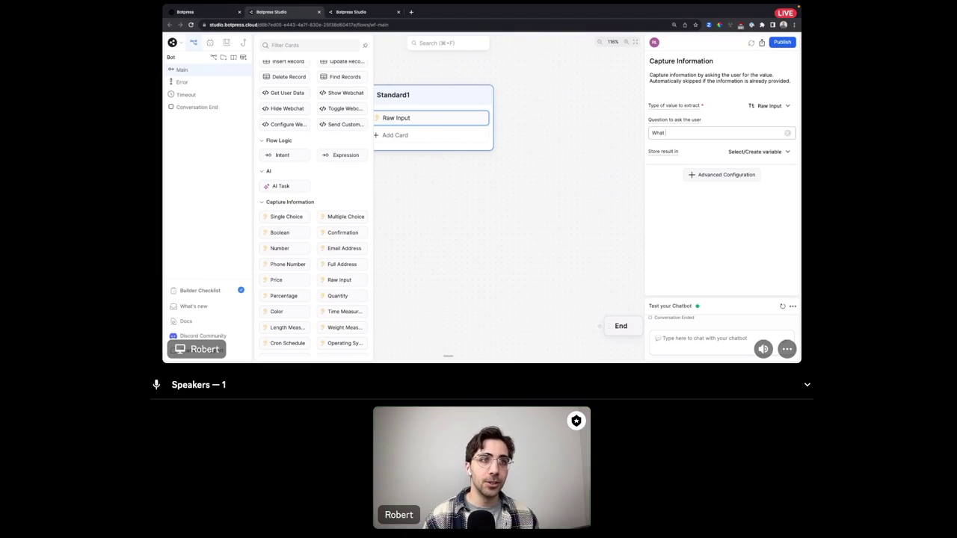
pyautogui.write('is your question?')
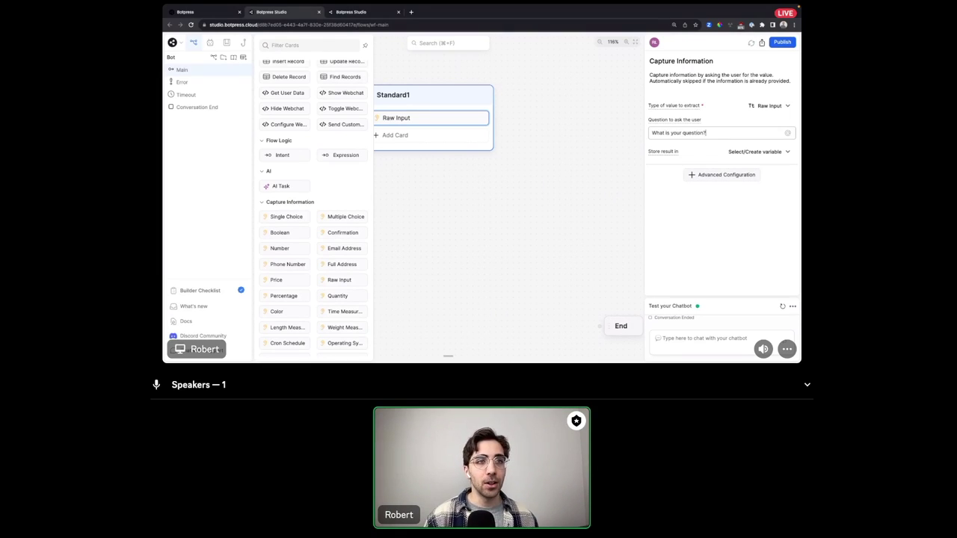
pyautogui.click(495, 263)
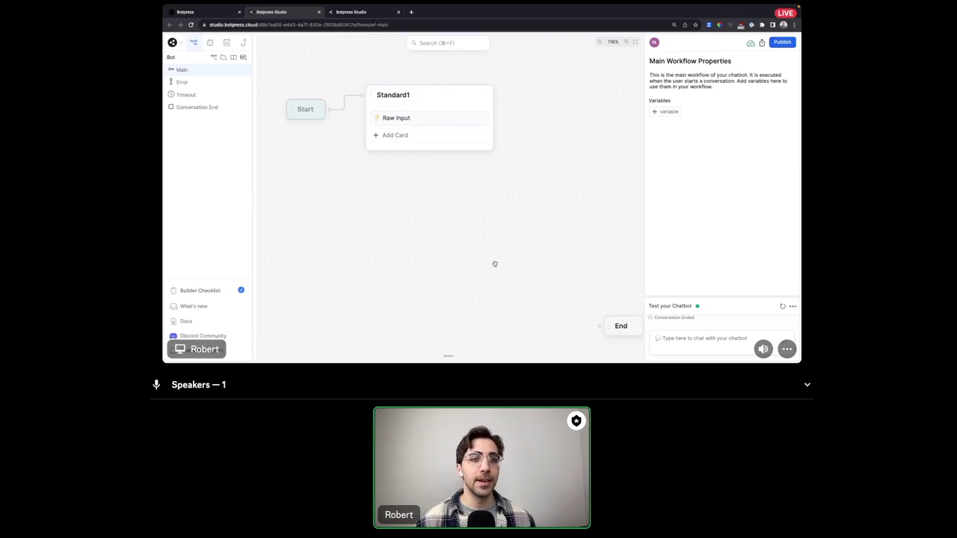
# Create a new knowledge base with a Documents source and upload TWIW.pdf to it.
pyautogui.click(233, 57)
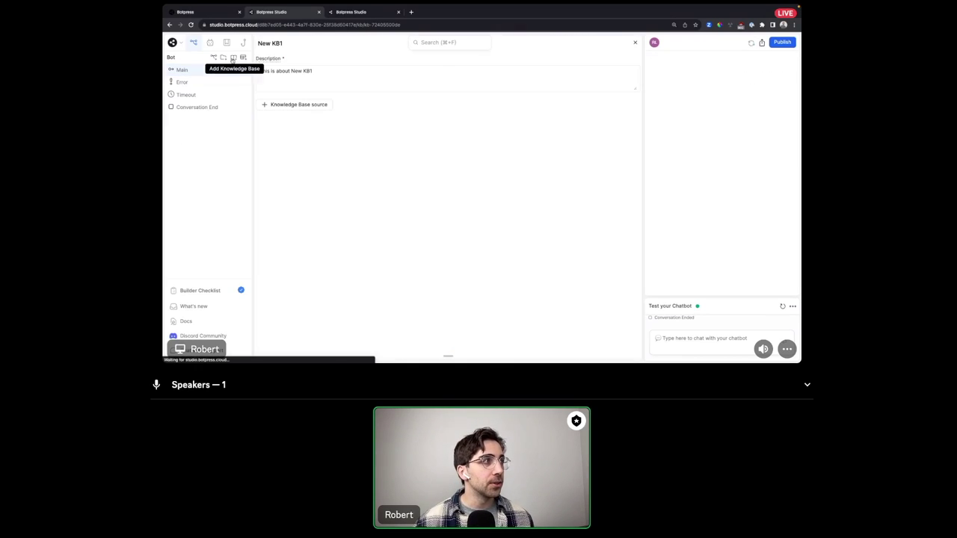
pyautogui.click(299, 105)
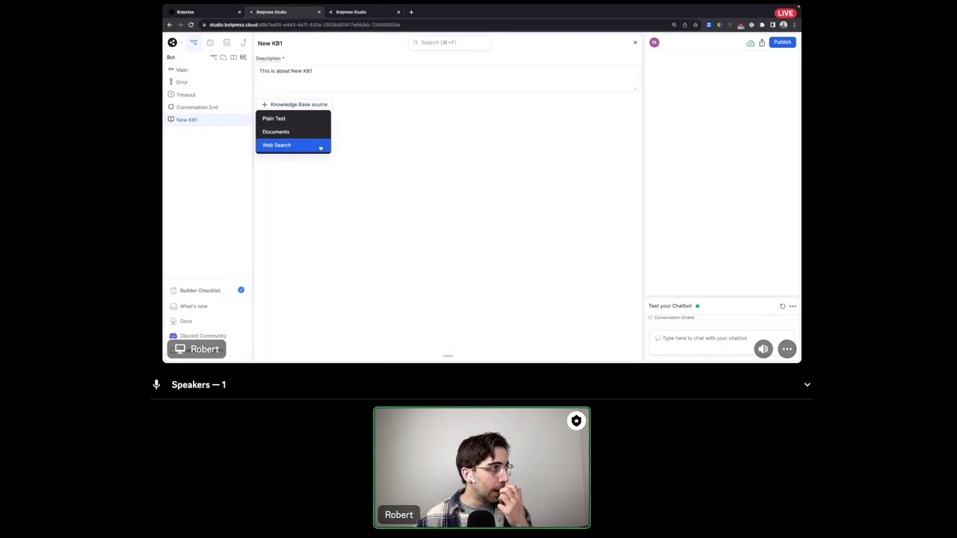
pyautogui.click(320, 135)
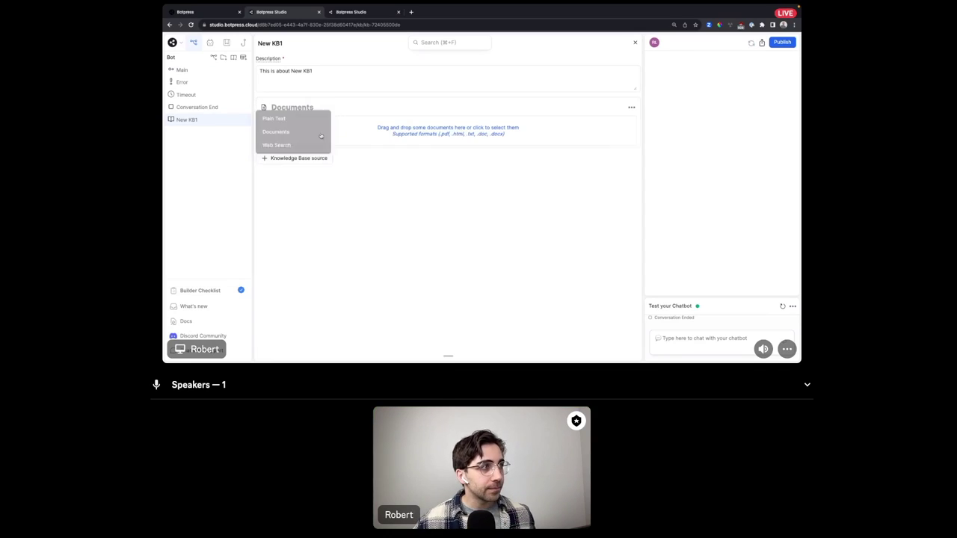
pyautogui.click(485, 134)
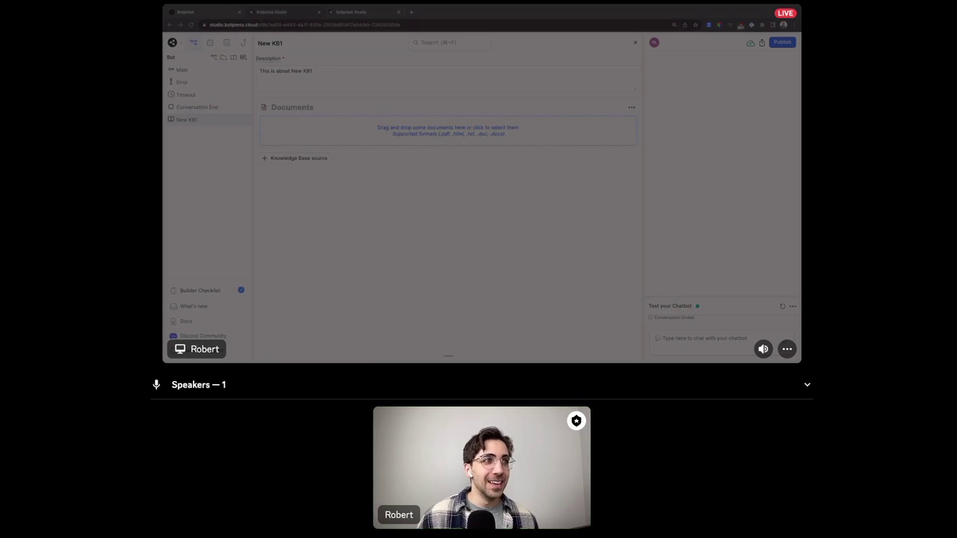
pyautogui.click(523, 213)
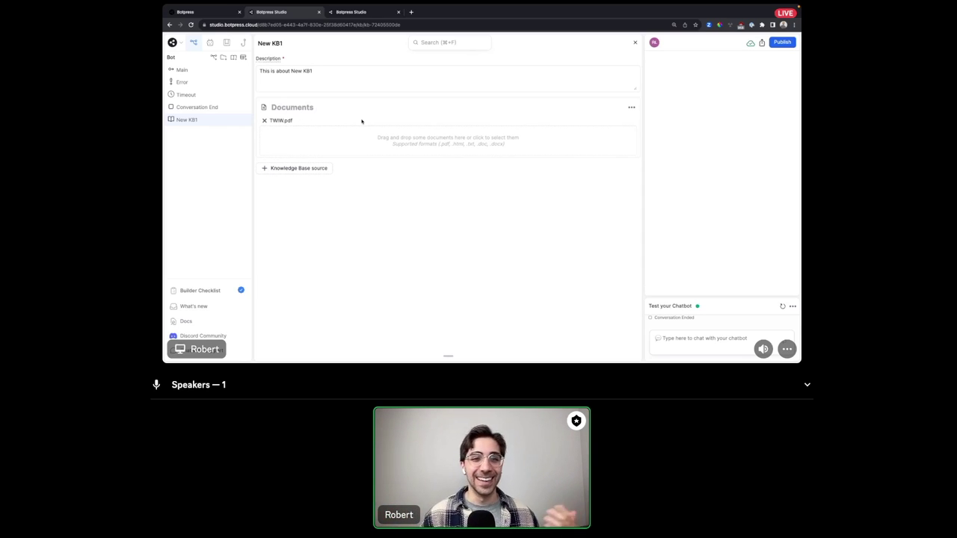
# Return to the Main workflow and enable Knowledge Answering on the Standard1 node.
pyautogui.click(193, 71)
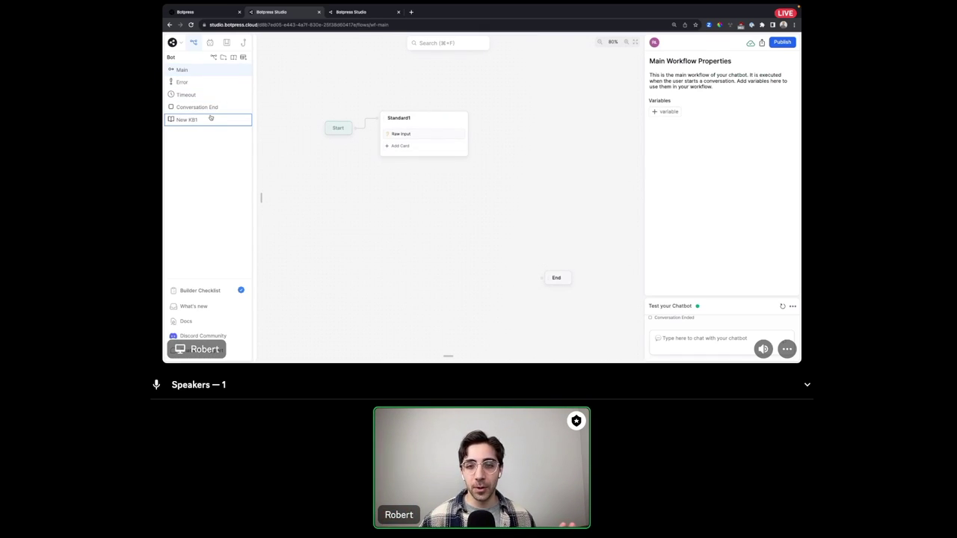
pyautogui.click(635, 42)
pyautogui.click(421, 88)
pyautogui.click(788, 98)
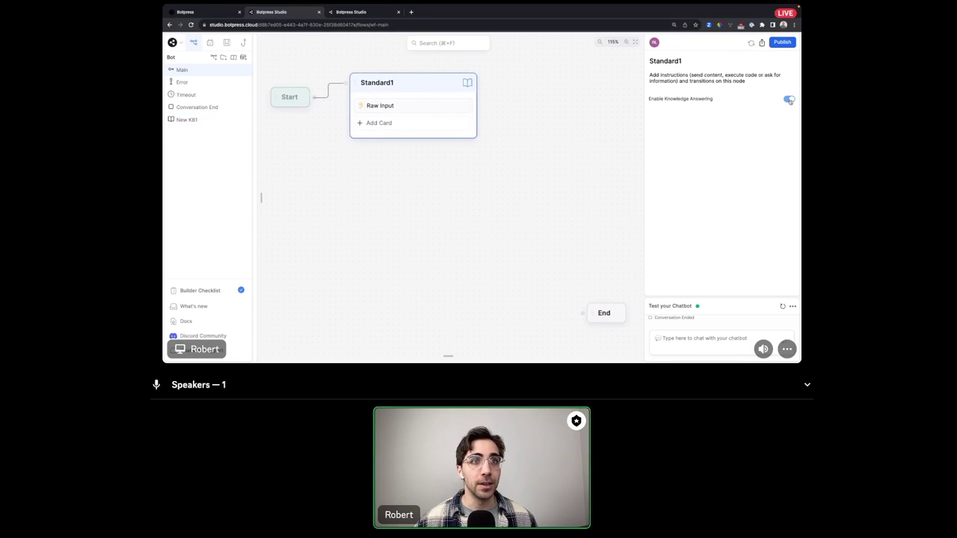
pyautogui.click(484, 172)
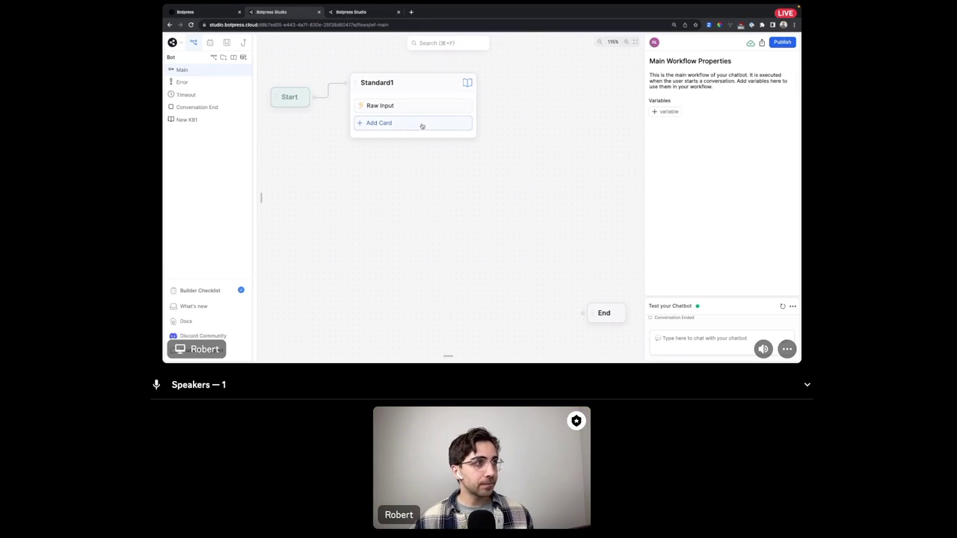
# Add two Expression transition cards below the Raw Input card in the Standard1 node.
pyautogui.click(421, 125)
pyautogui.scroll(-2, 321, 187)
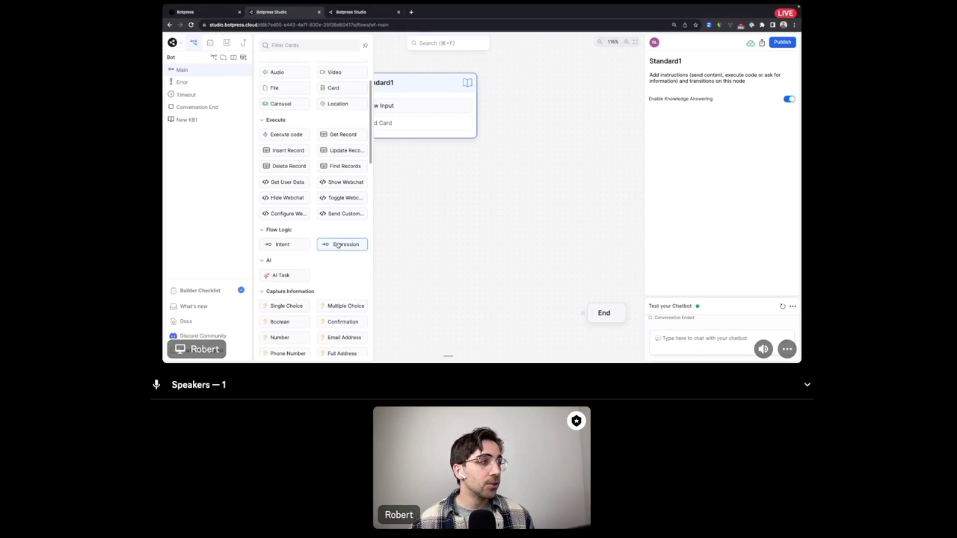
pyautogui.moveTo(338, 245); pyautogui.dragTo(412, 125)
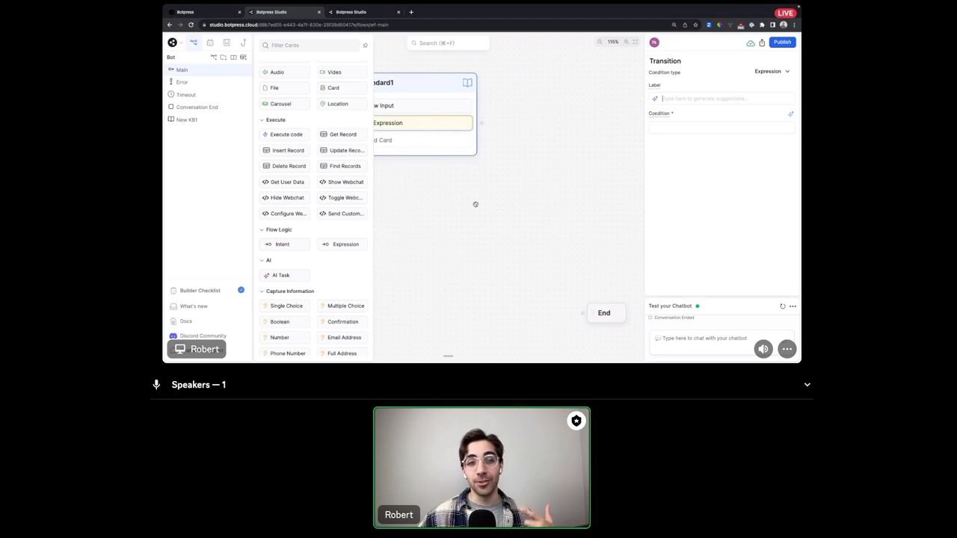
pyautogui.moveTo(337, 245); pyautogui.dragTo(399, 140)
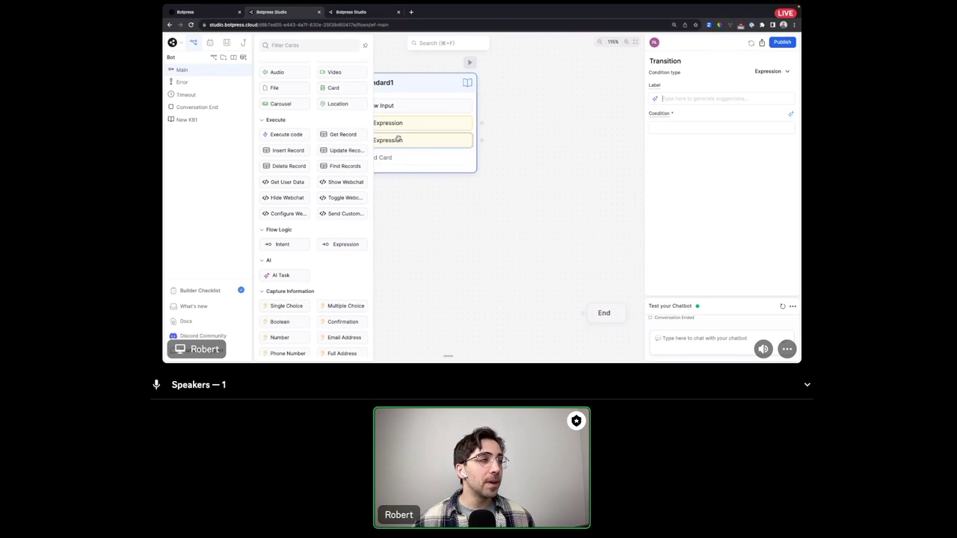
# Set the first Expression card's condition to {{turn.KnowledgeAgent.responded}}, entered as code instead of generative AI text.
pyautogui.moveTo(444, 190); pyautogui.dragTo(551, 209)
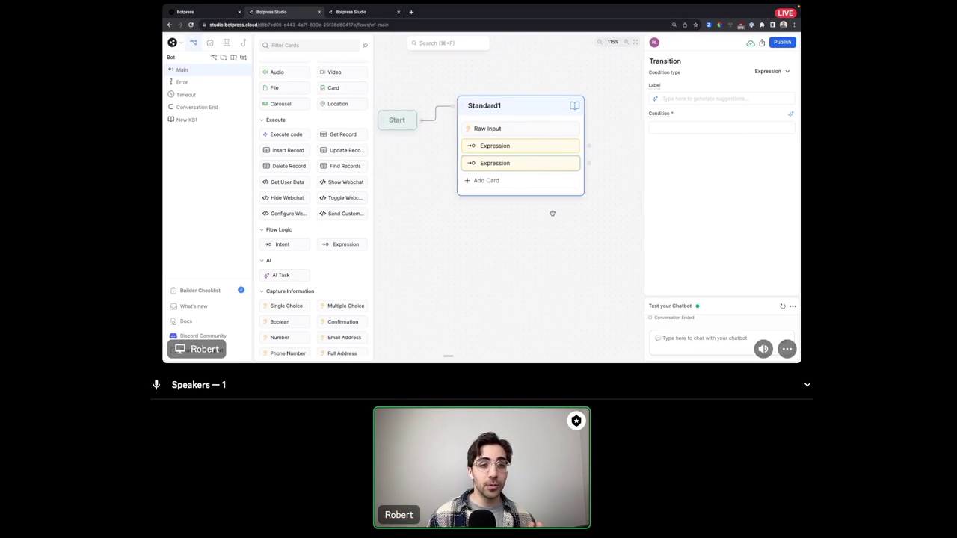
pyautogui.moveTo(605, 222); pyautogui.dragTo(521, 234)
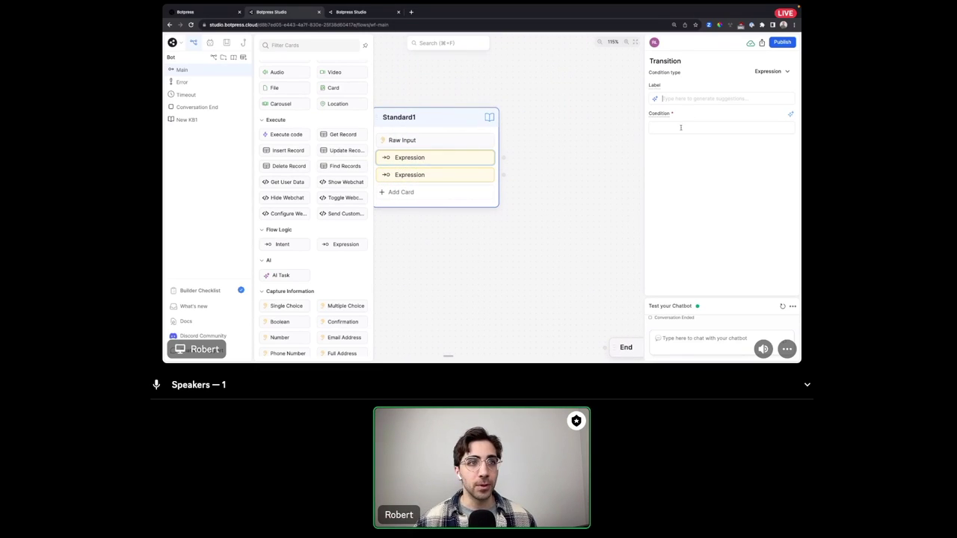
pyautogui.click(774, 126)
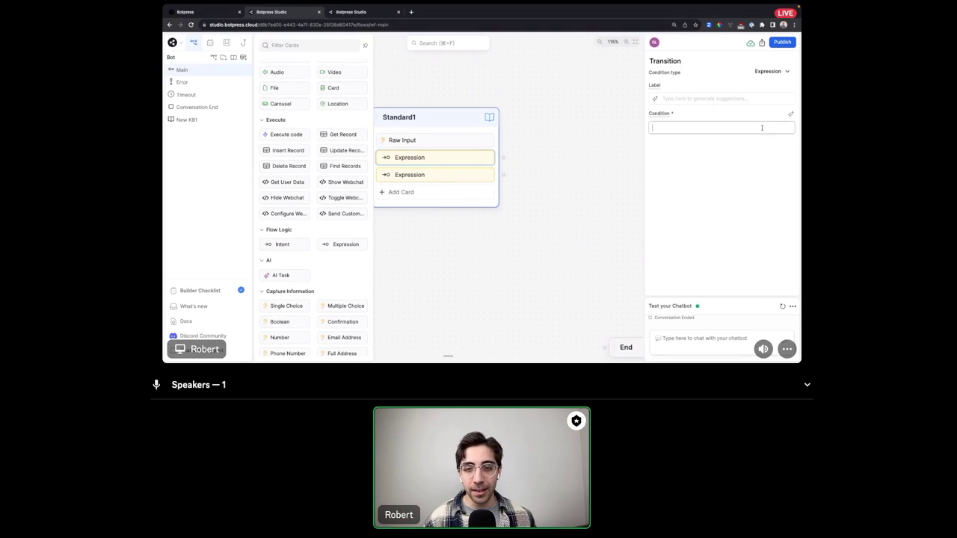
pyautogui.write('{{')
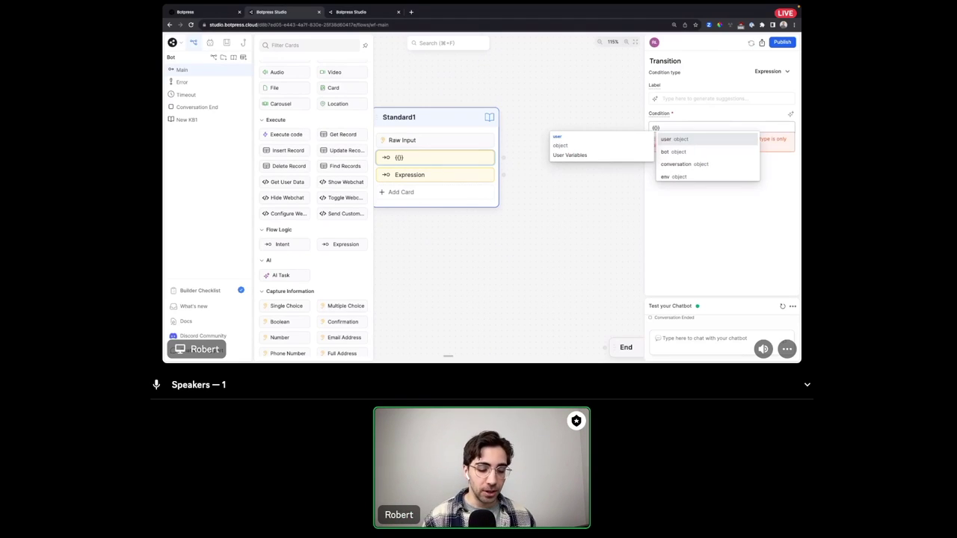
pyautogui.write('turn.k')
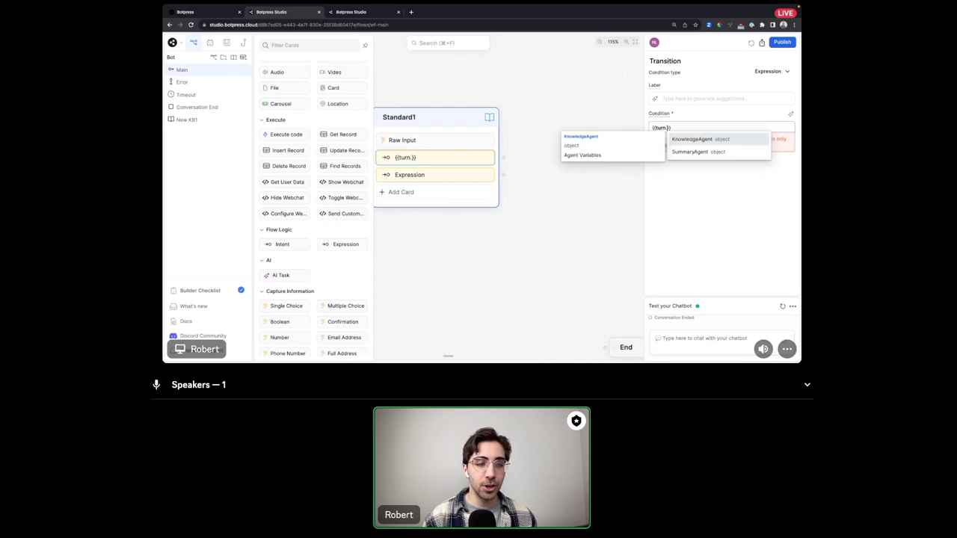
pyautogui.press('Return')
pyautogui.write('.r')
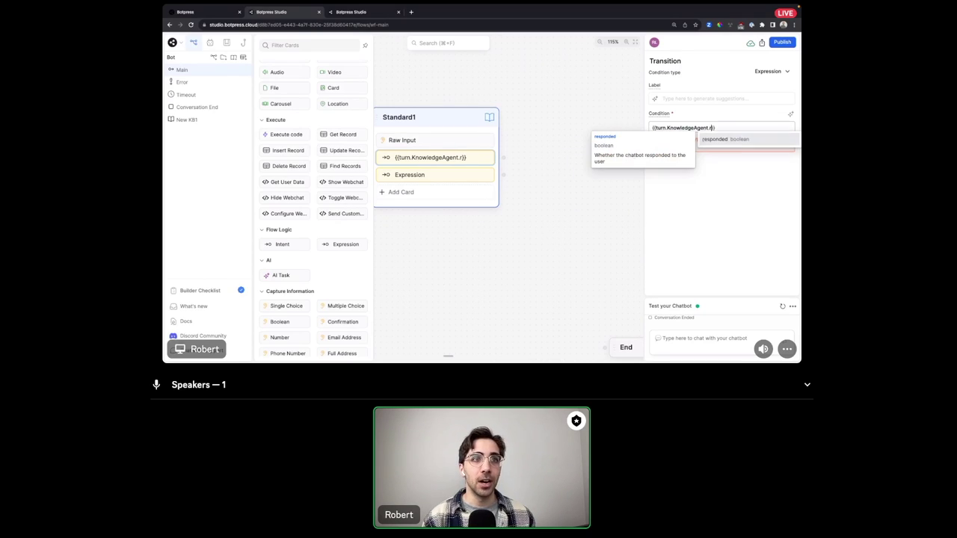
pyautogui.press('Return')
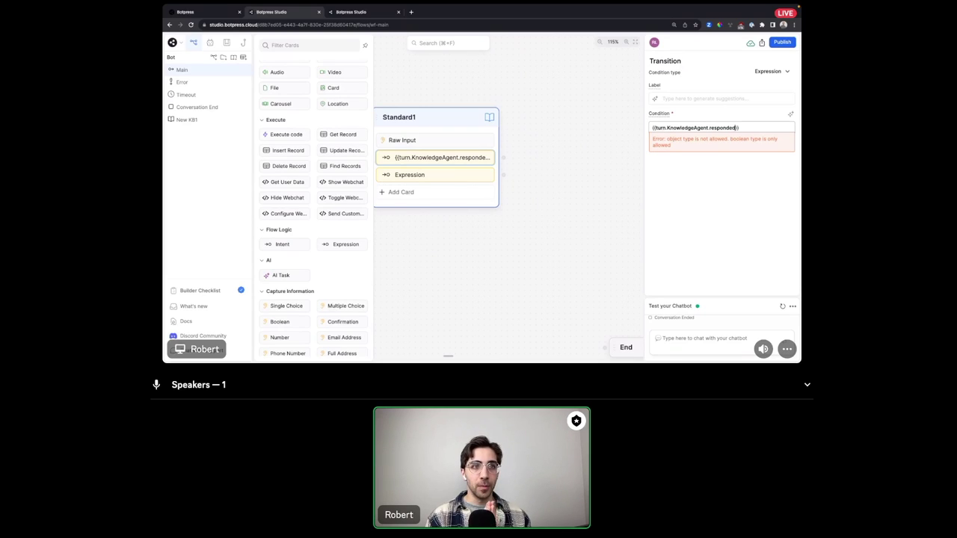
pyautogui.click(660, 143)
pyautogui.click(682, 129)
pyautogui.click(719, 221)
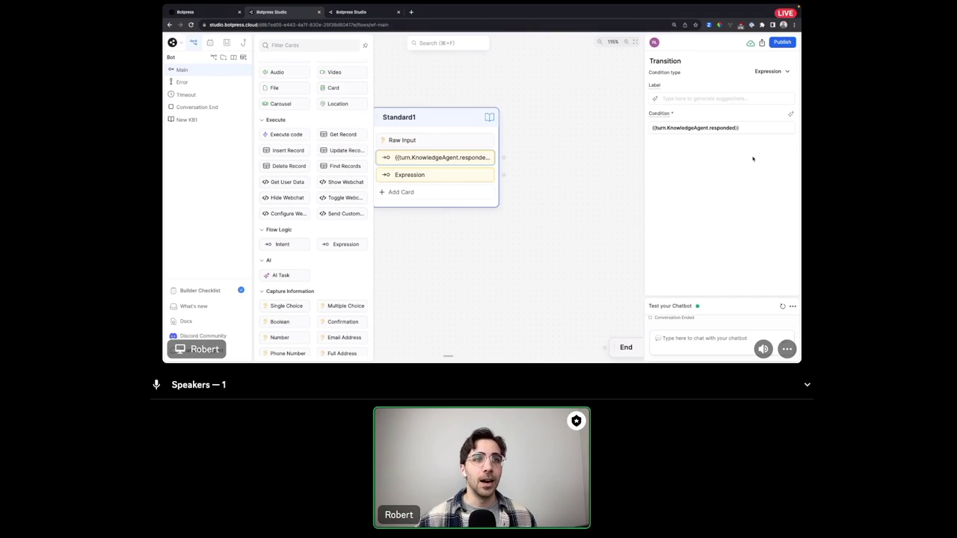
# Create a new standard node connected to the first Expression card, above and to the right of Standard1.
pyautogui.moveTo(503, 157)
pyautogui.moveTo(503, 157); pyautogui.dragTo(535, 87)
pyautogui.click(569, 97)
pyautogui.moveTo(604, 177); pyautogui.dragTo(560, 177)
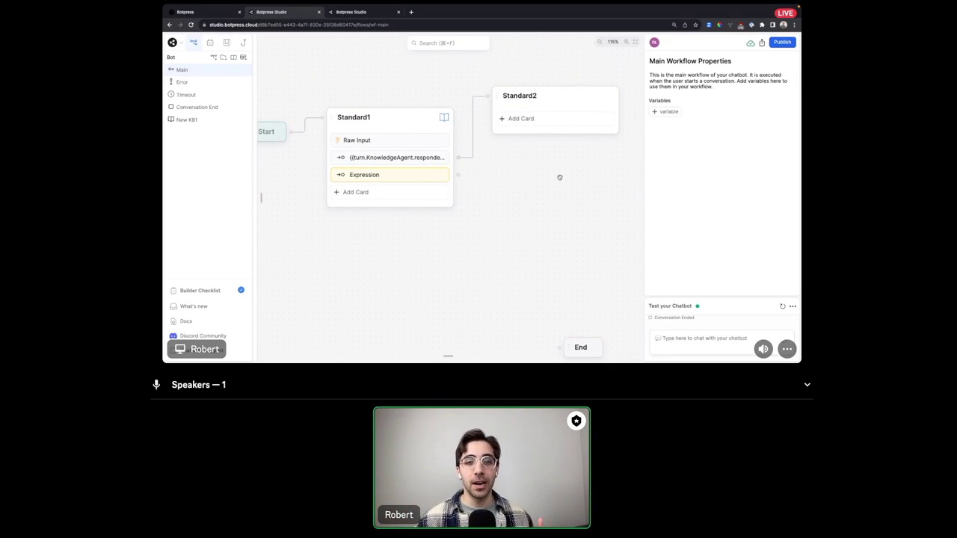
# Set the second Expression card's condition to the negated {{!turn.KnowledgeAgent.responded}}, entered as code instead of generative AI text.
pyautogui.click(389, 175)
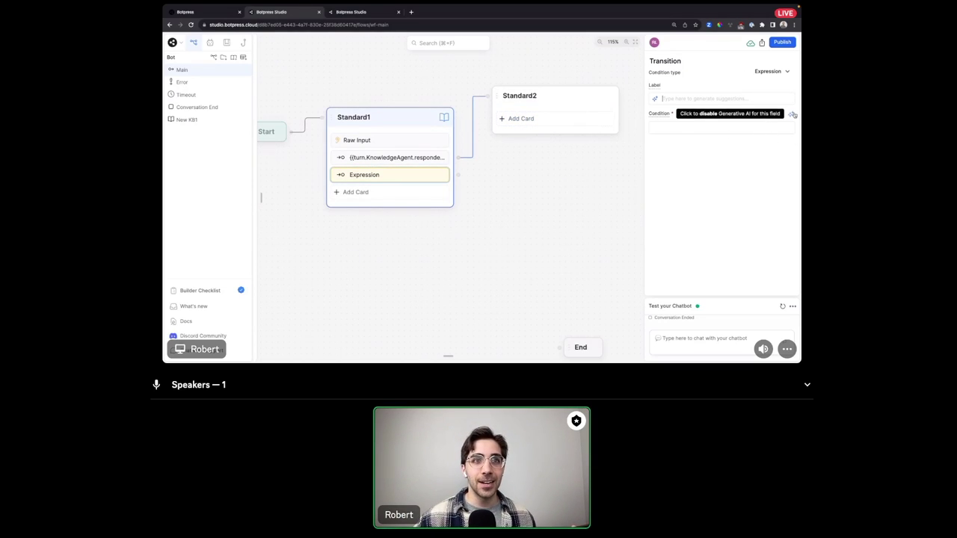
pyautogui.click(765, 124)
pyautogui.write('{{')
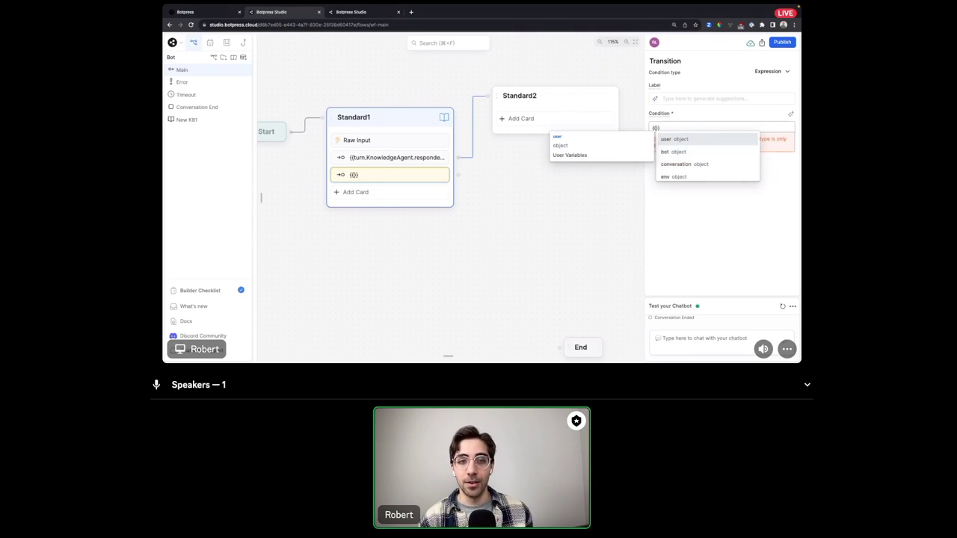
pyautogui.press('Escape')
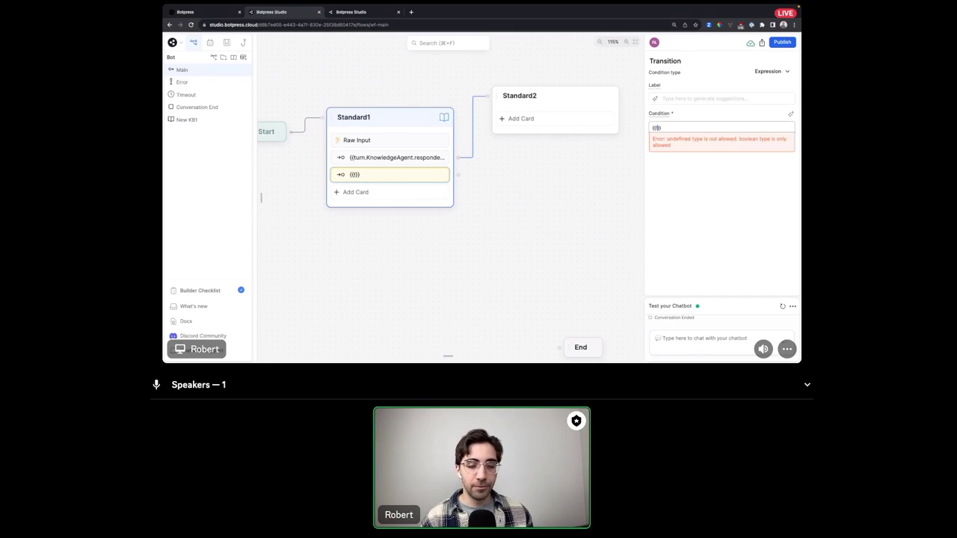
pyautogui.write('turn')
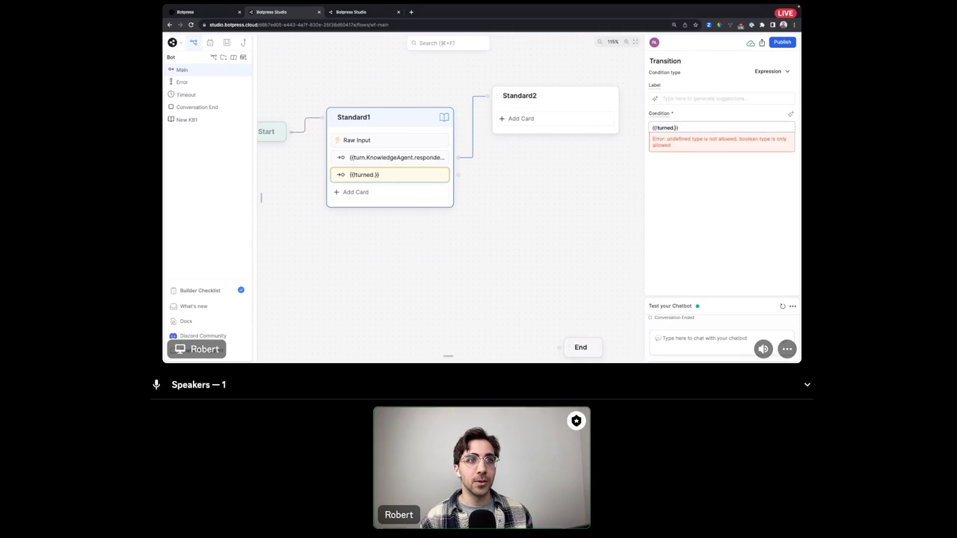
pyautogui.write('.KnowledgeAgent.')
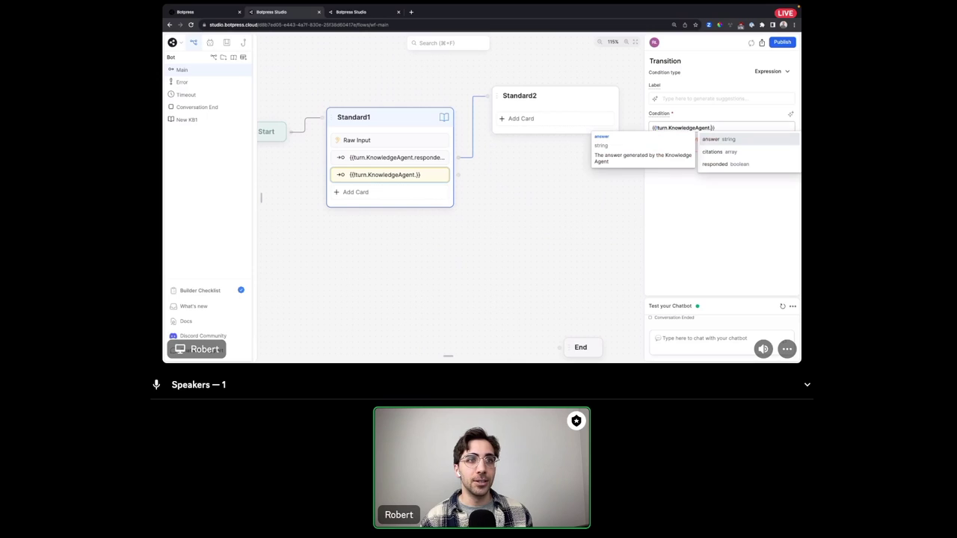
pyautogui.write('responded')
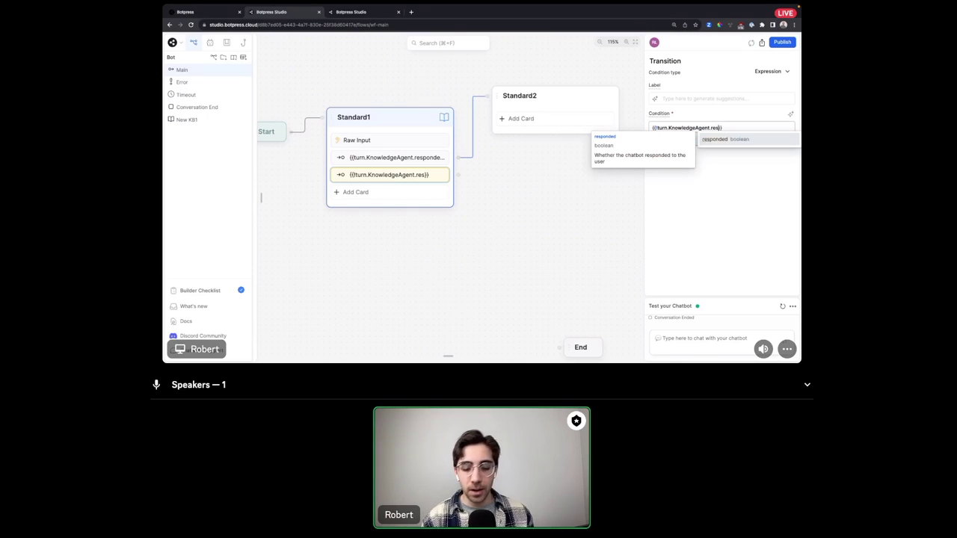
pyautogui.press('BackSpace')
pyautogui.write('ded')
pyautogui.click(741, 206)
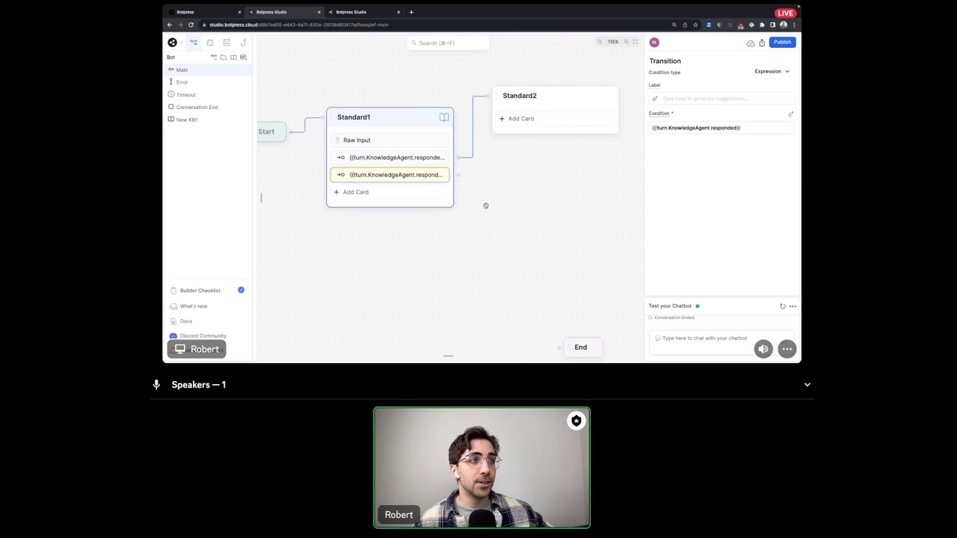
# Create a new standard node connected to the second Expression card and align it directly below the Standard2 node.
pyautogui.moveTo(458, 175); pyautogui.dragTo(478, 237)
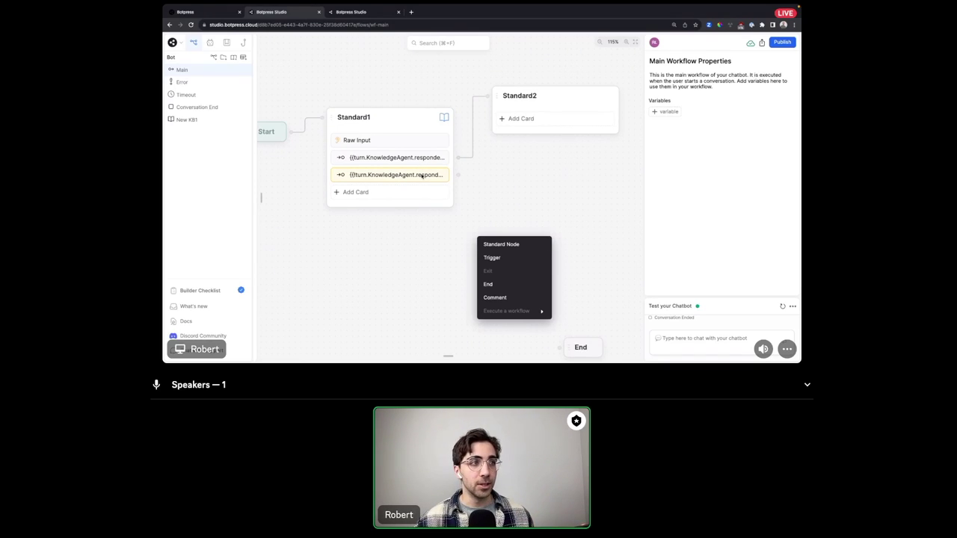
pyautogui.click(515, 244)
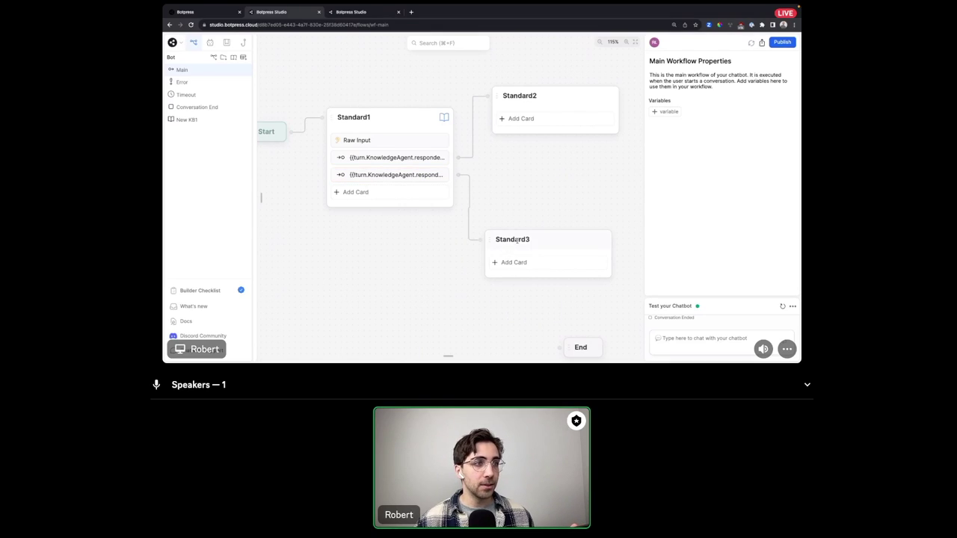
pyautogui.moveTo(559, 234); pyautogui.dragTo(568, 237)
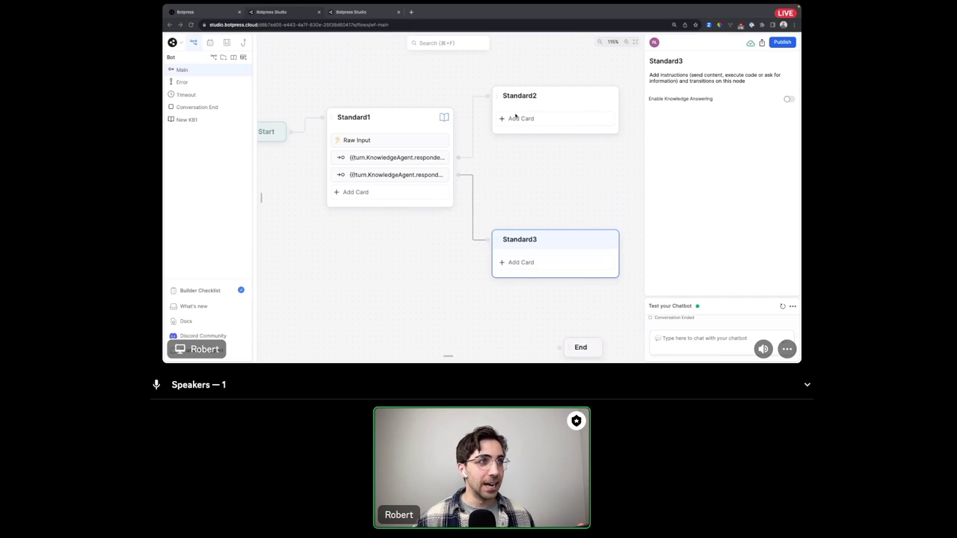
# Add a Text card to the Standard2 node with the message "You've got your answer!".
pyautogui.click(550, 101)
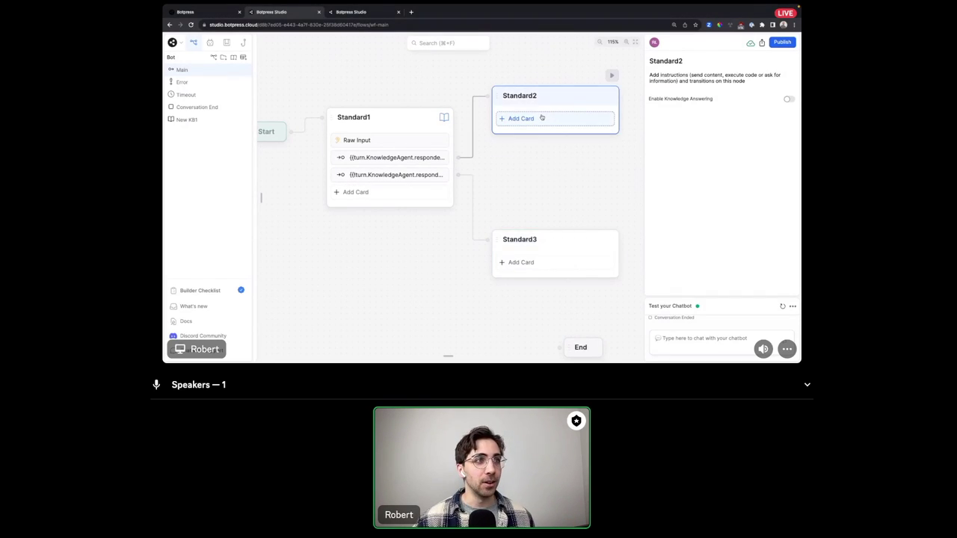
pyautogui.click(543, 117)
pyautogui.scroll(2, 329, 105)
pyautogui.moveTo(273, 80); pyautogui.dragTo(557, 123)
pyautogui.write('Y')
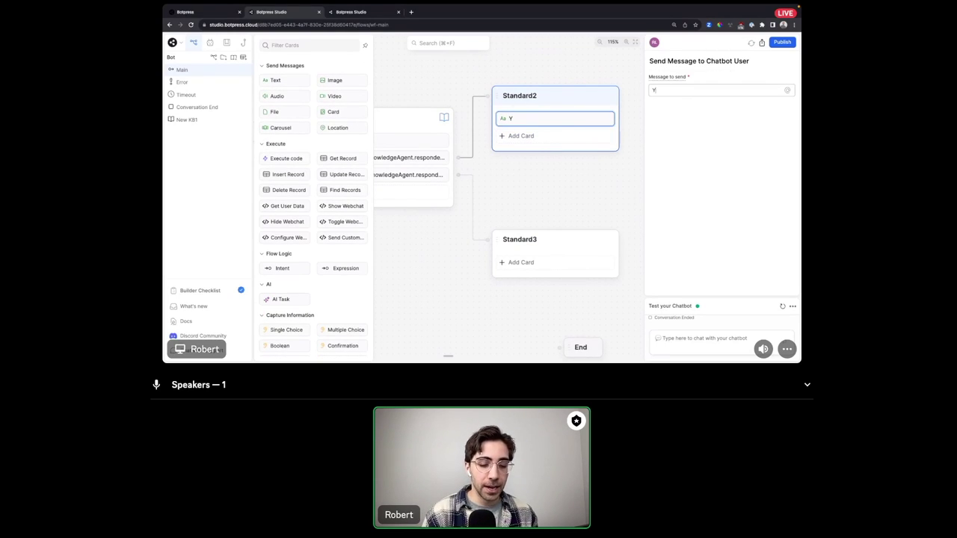
pyautogui.write("ou've got your answer!")
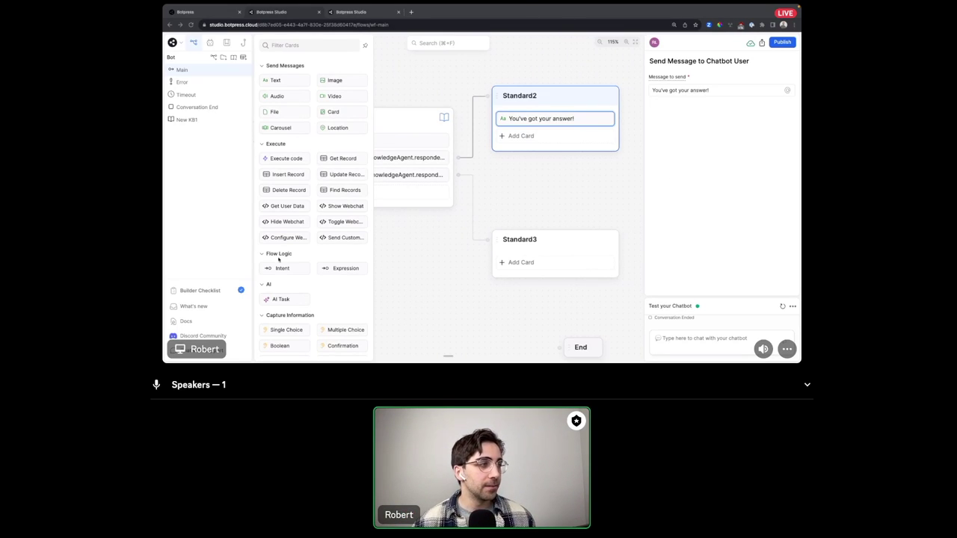
# Add an AI Task card to the Standard3 node with the instructions "Answer the user, store the answer in a variable called UserAnswer".
pyautogui.scroll(-3, 279, 260)
pyautogui.moveTo(291, 224); pyautogui.dragTo(527, 253)
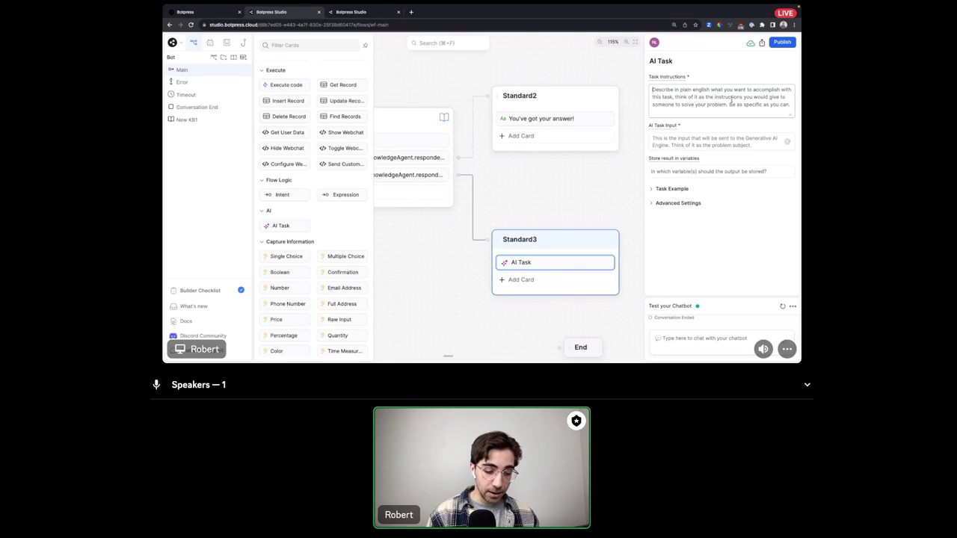
pyautogui.write('Answer the user')
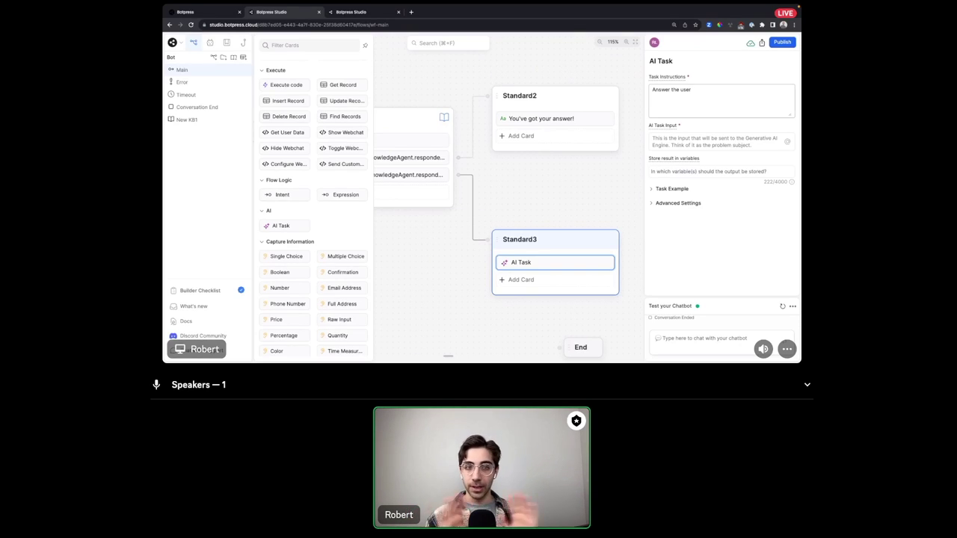
pyautogui.write(', sto')
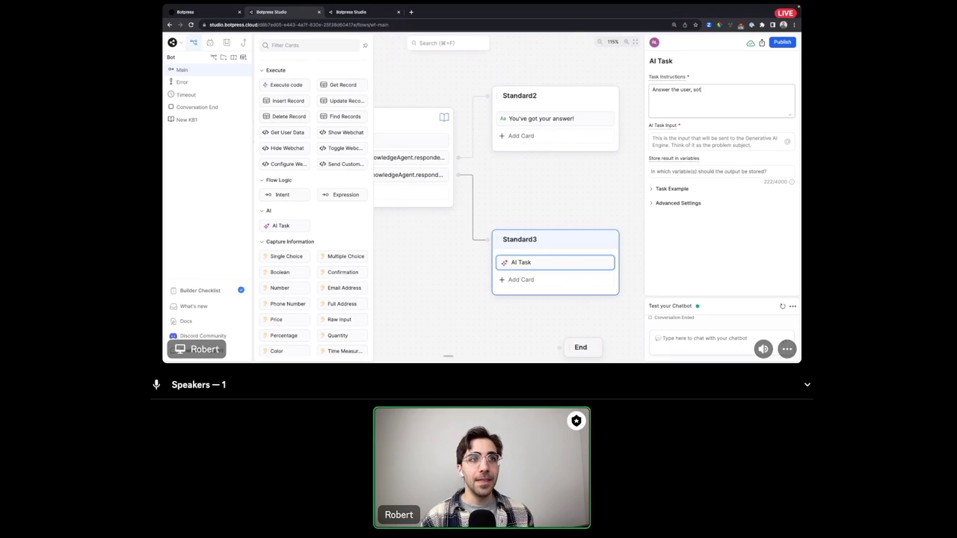
pyautogui.write('re the answer in a variable called')
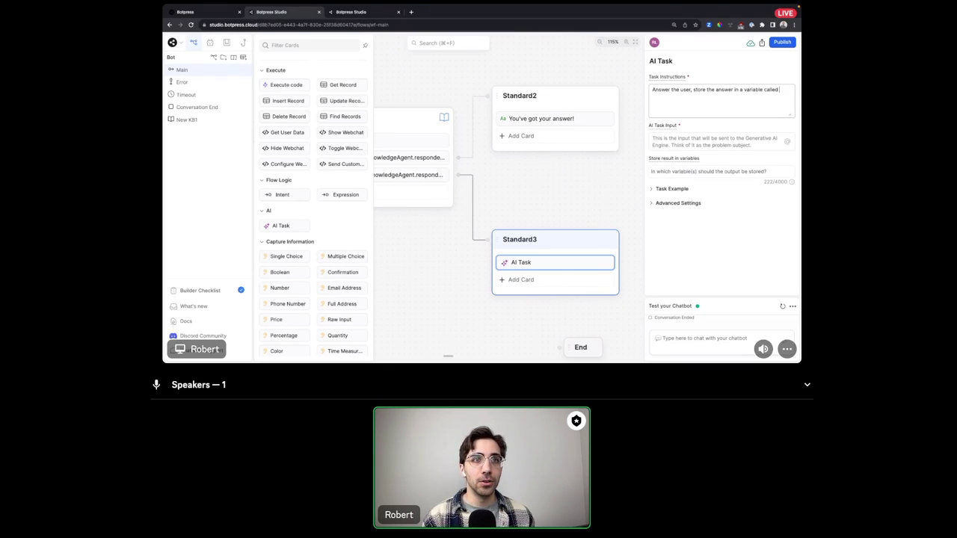
pyautogui.write(' UserAnswer')
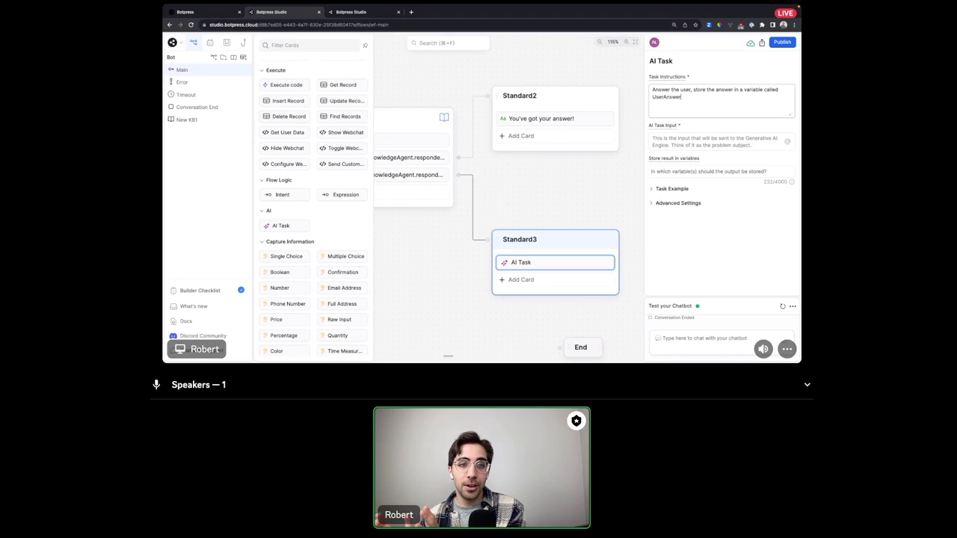
# Set the AI Task input to "user input: {{event.preview}}".
pyautogui.click(751, 145)
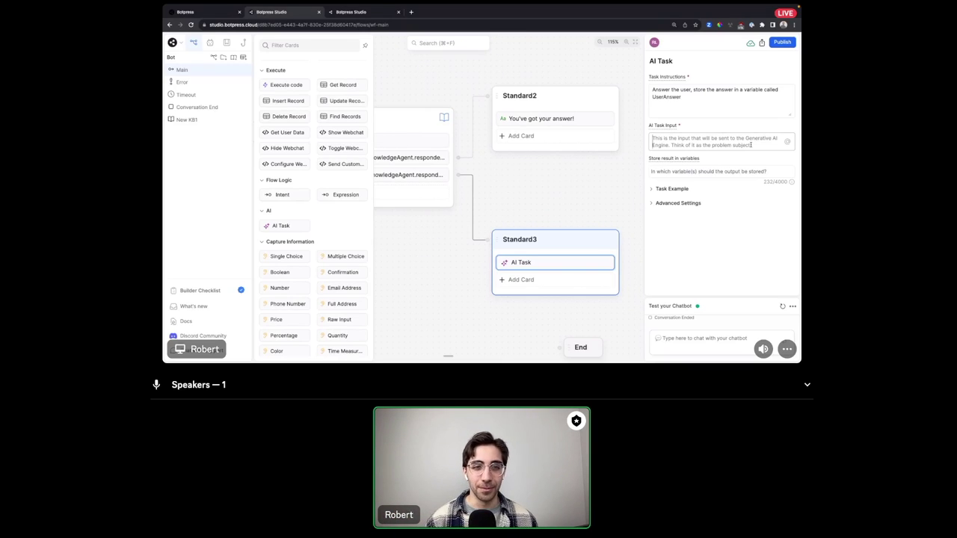
pyautogui.write('user input:')
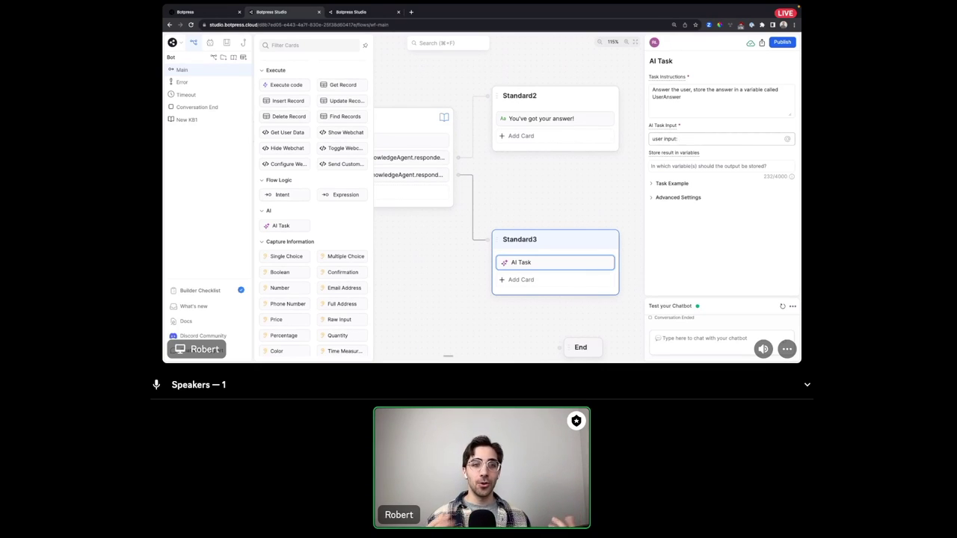
pyautogui.write('{{')
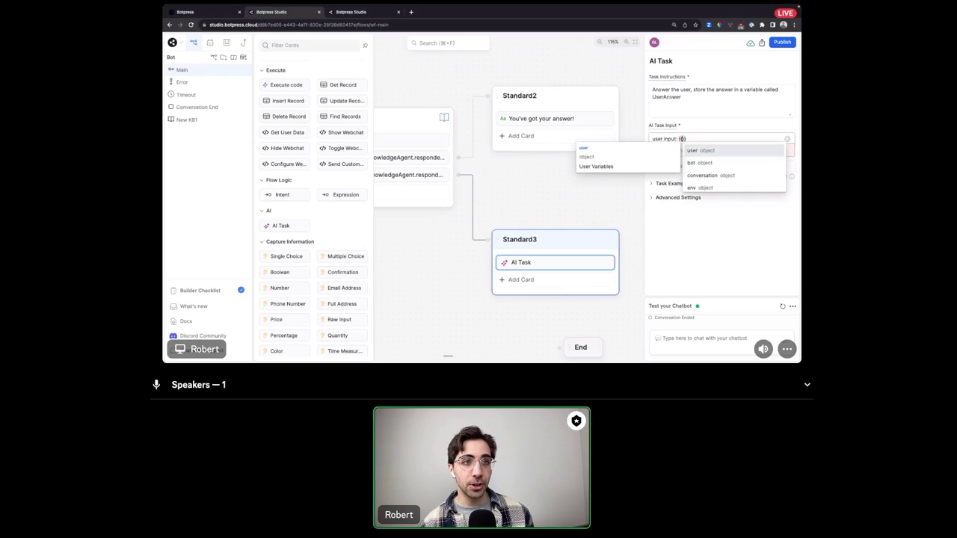
pyautogui.write('event.previ')
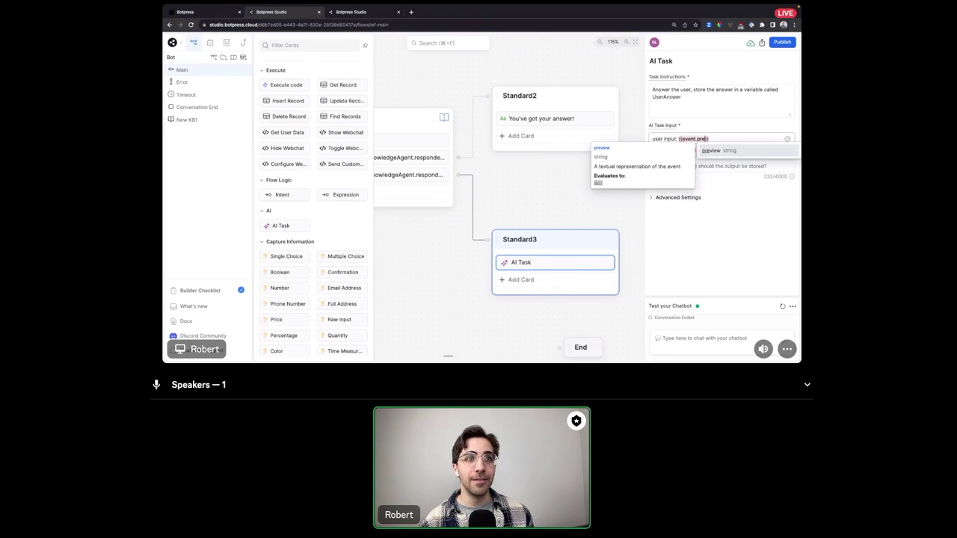
pyautogui.write('ew')
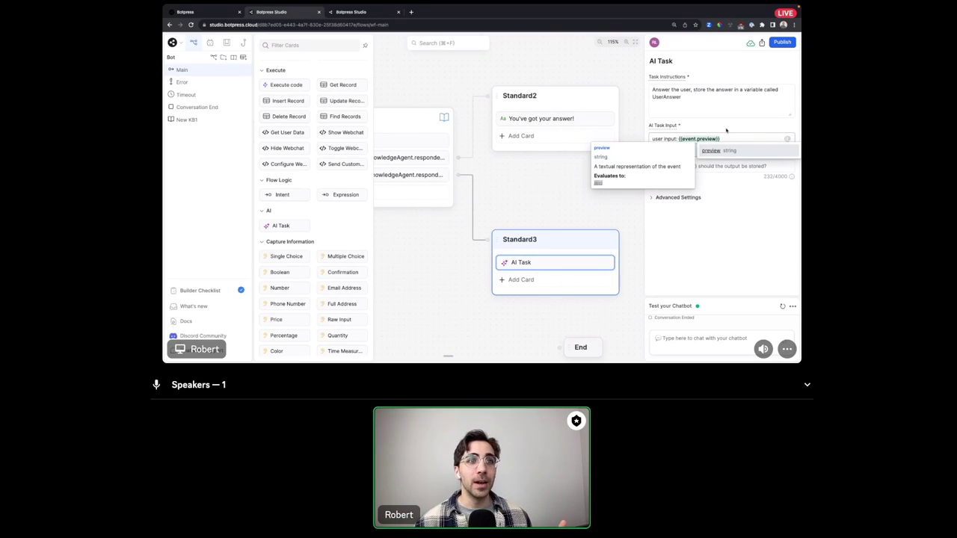
pyautogui.click(519, 182)
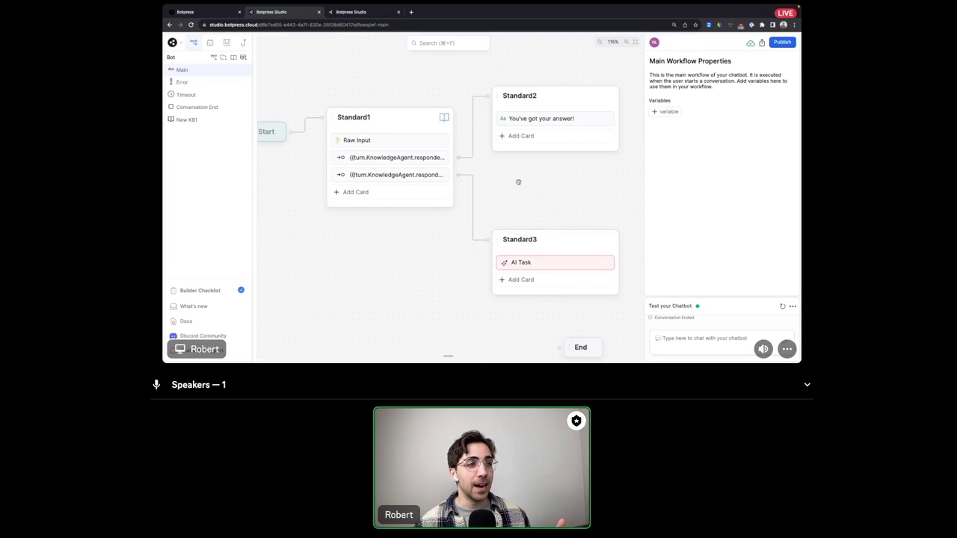
# Create a String variable named UserAnswer to store the AI Task card's result and save it.
pyautogui.click(421, 146)
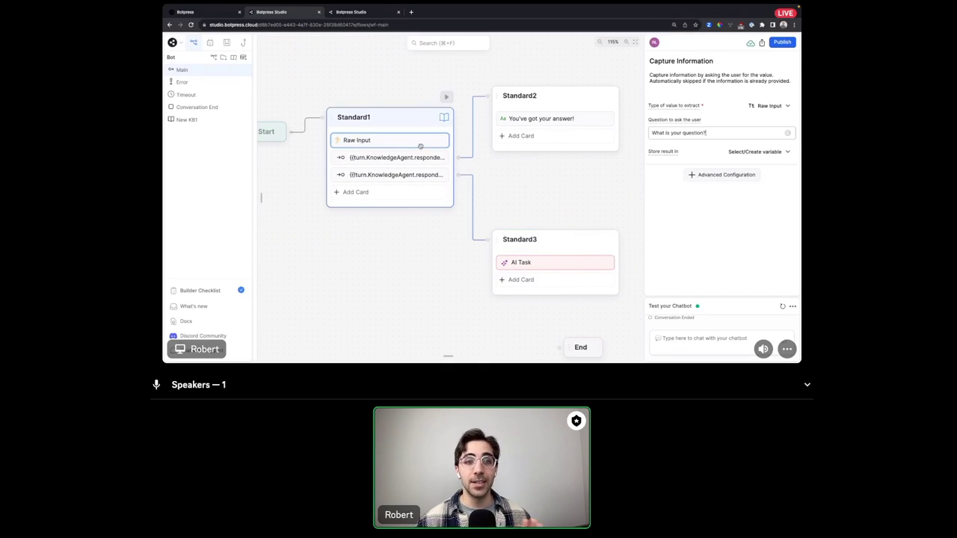
pyautogui.click(566, 261)
pyautogui.click(748, 138)
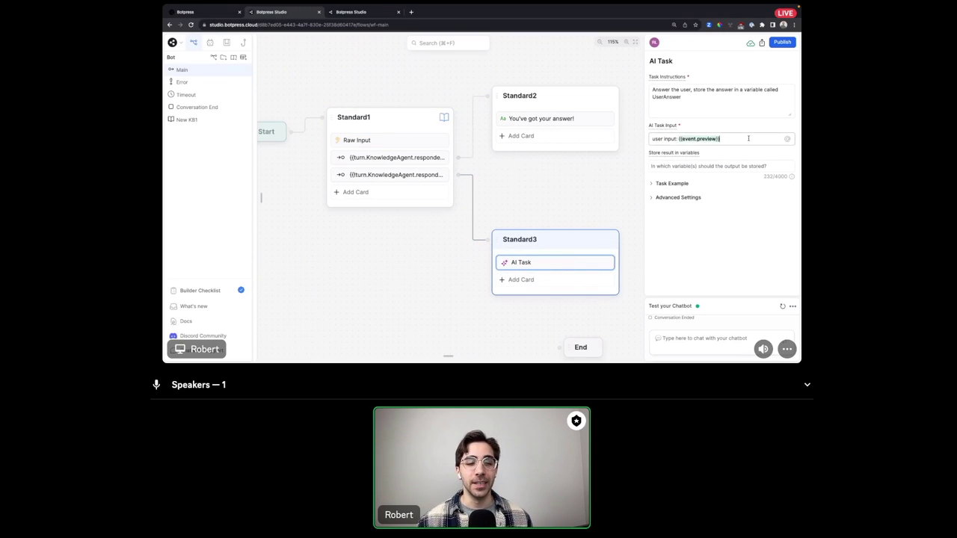
pyautogui.click(747, 165)
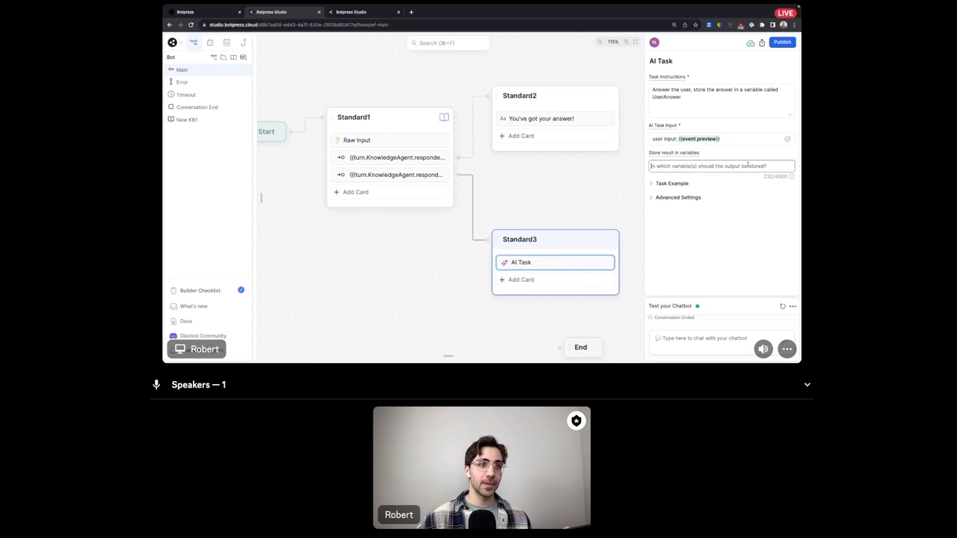
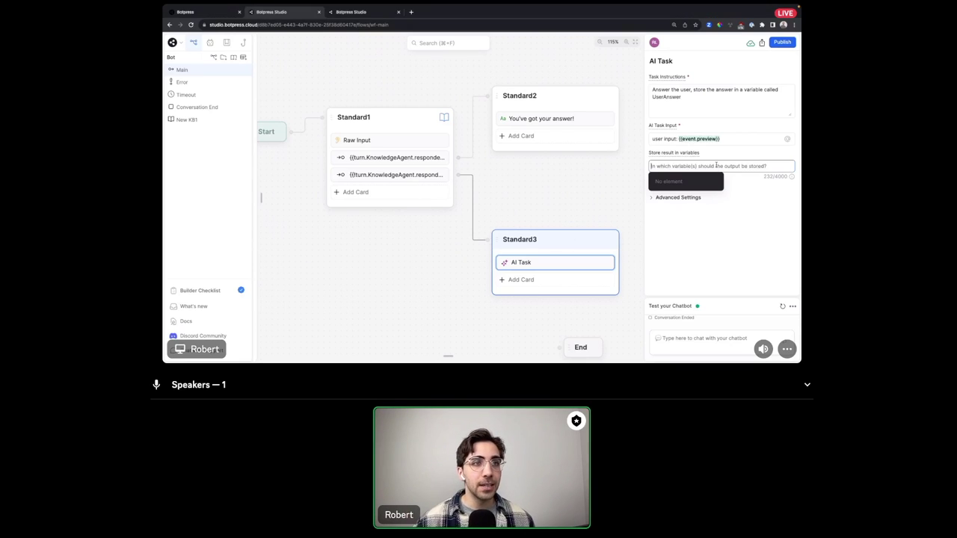
pyautogui.write('UserAnswer')
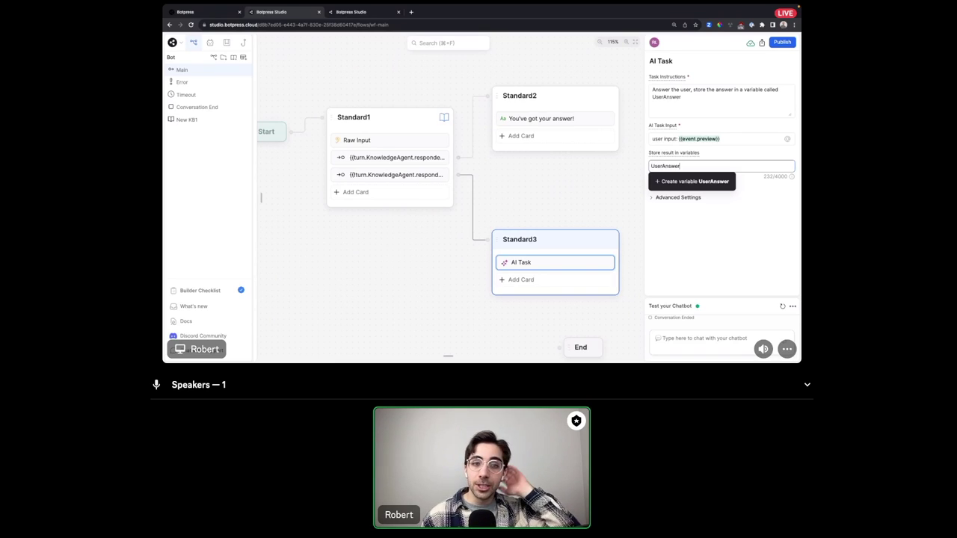
pyautogui.press('Return')
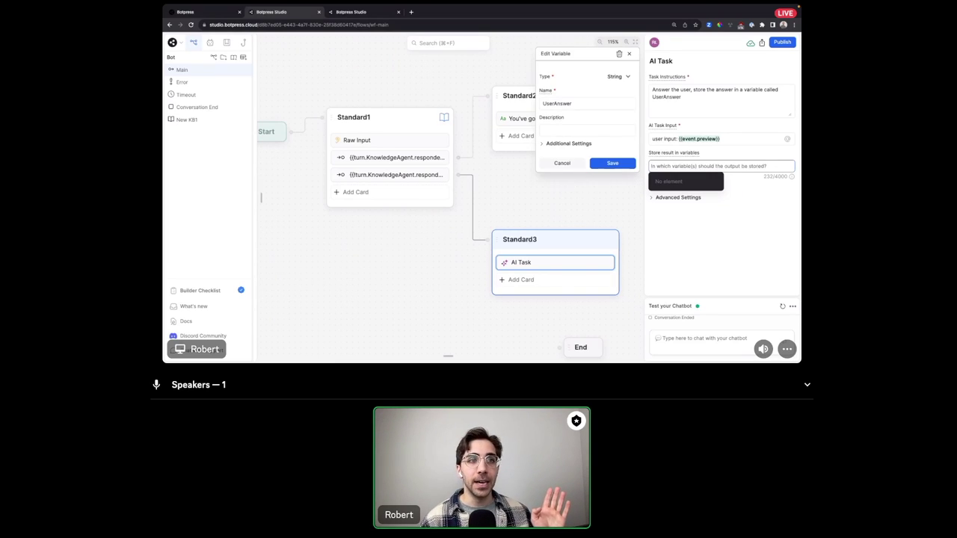
pyautogui.click(623, 164)
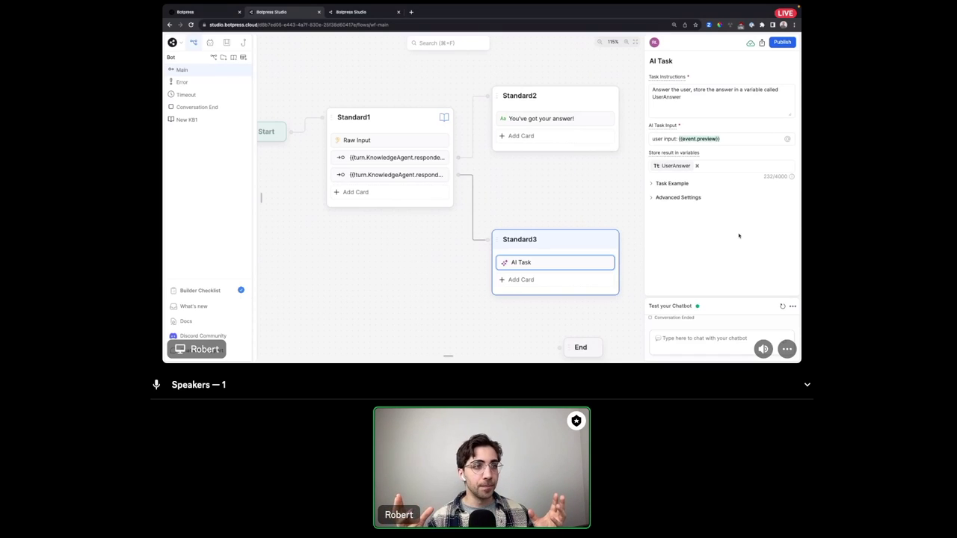
pyautogui.click(583, 285)
pyautogui.scroll(3, 284, 119)
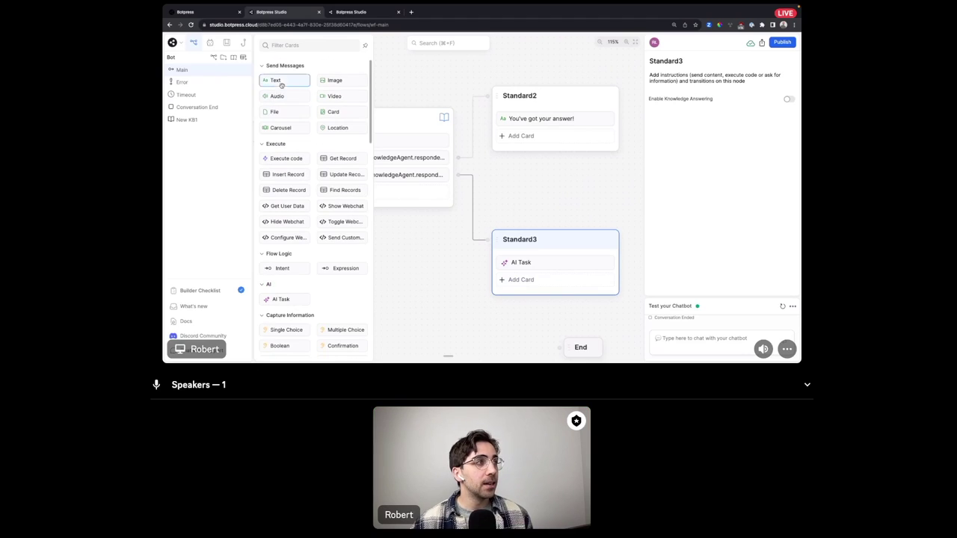
pyautogui.moveTo(281, 85); pyautogui.dragTo(560, 281)
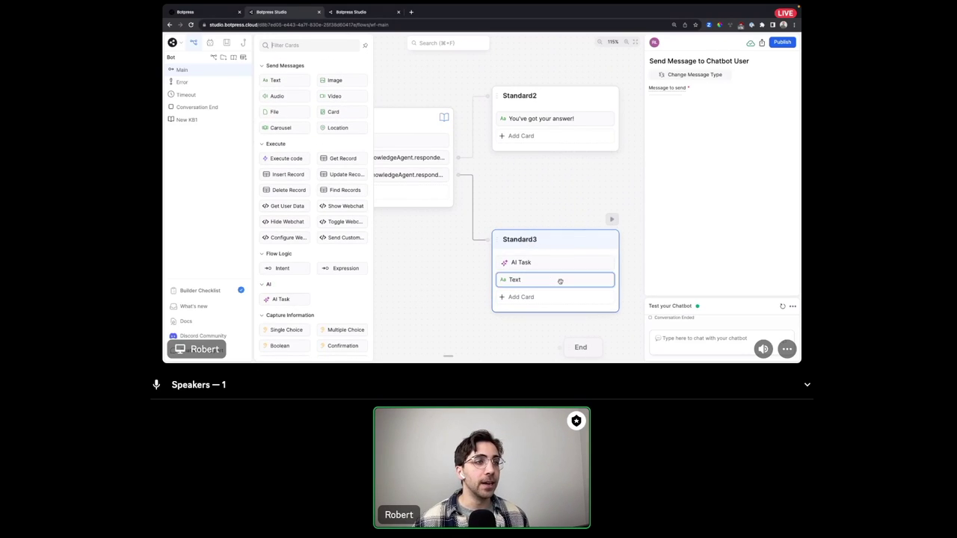
pyautogui.write('@UserAnswer')
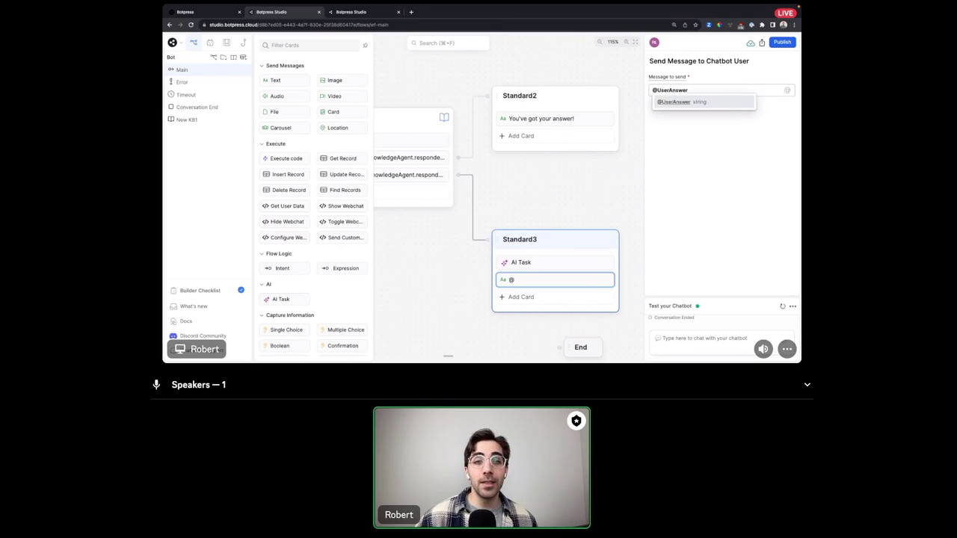
pyautogui.click(704, 166)
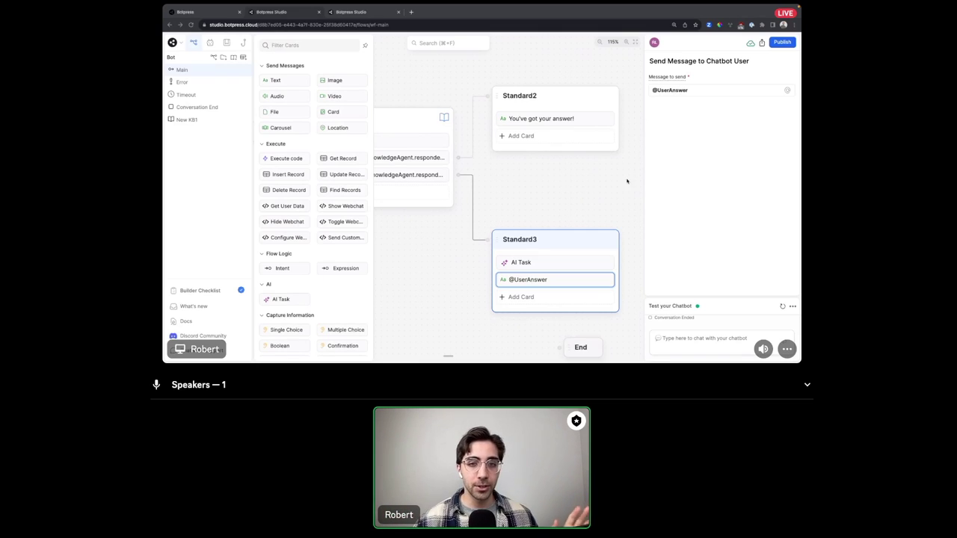
# Restart the test conversation and send "hi" to the chatbot.
pyautogui.click(782, 305)
pyautogui.press('Escape')
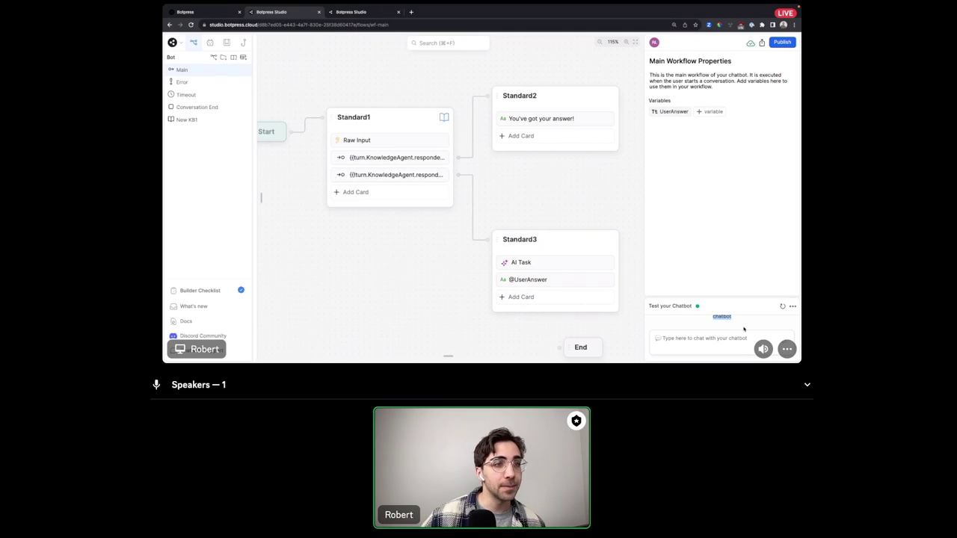
pyautogui.write('hi')
pyautogui.press('Return')
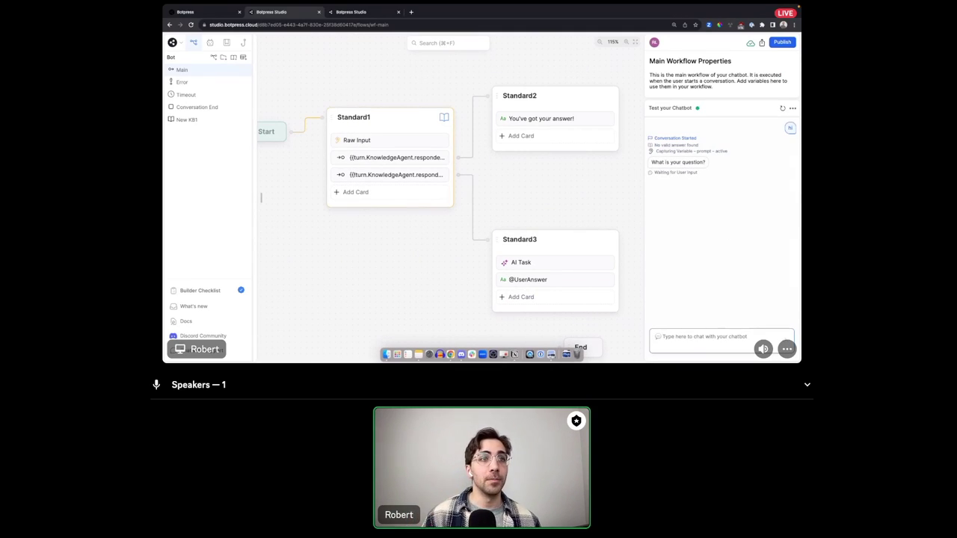
# Ask the chatbot "Who is Rachel Verinder?" and inspect the AI Task entry in the conversation log.
pyautogui.write('Who')
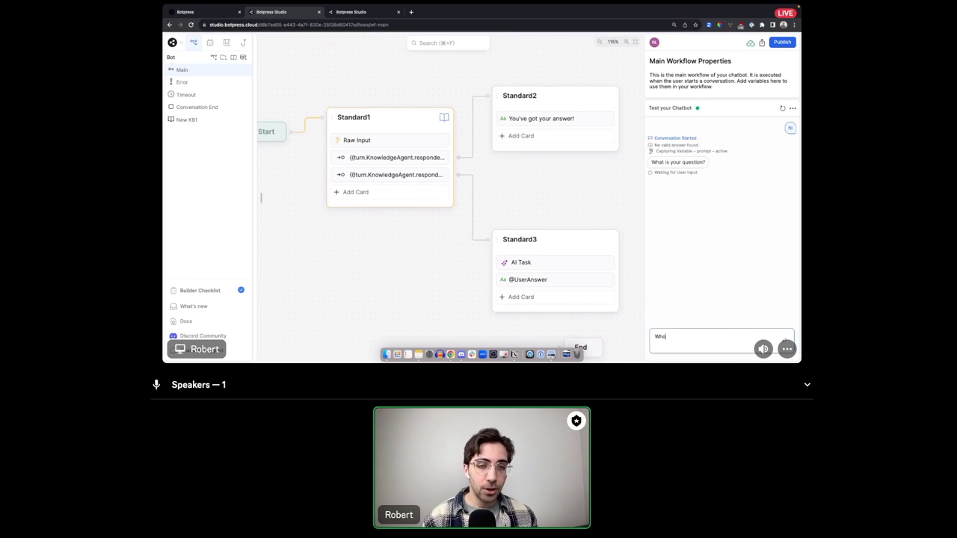
pyautogui.write(' is Rachel Verinder?')
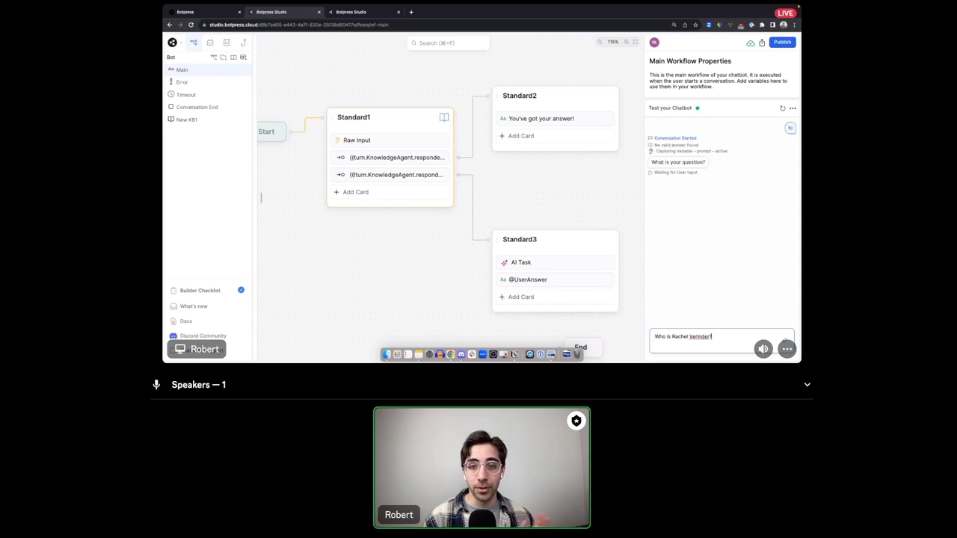
pyautogui.press('Return')
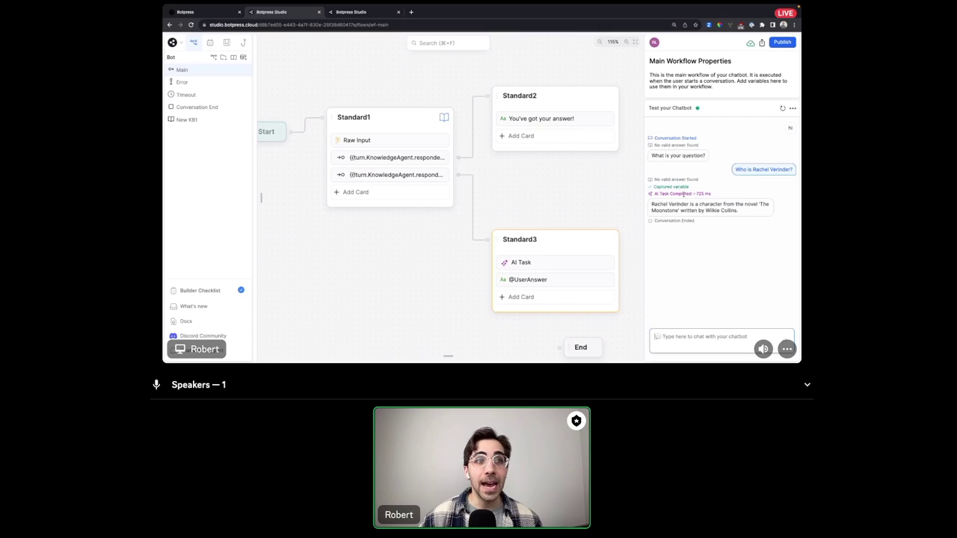
pyautogui.moveTo(717, 194); pyautogui.dragTo(652, 196)
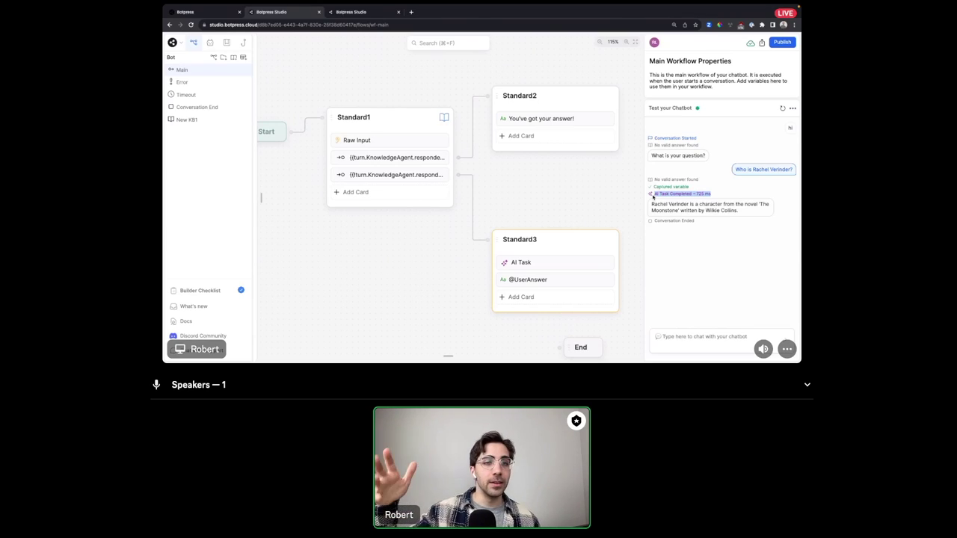
pyautogui.click(653, 196)
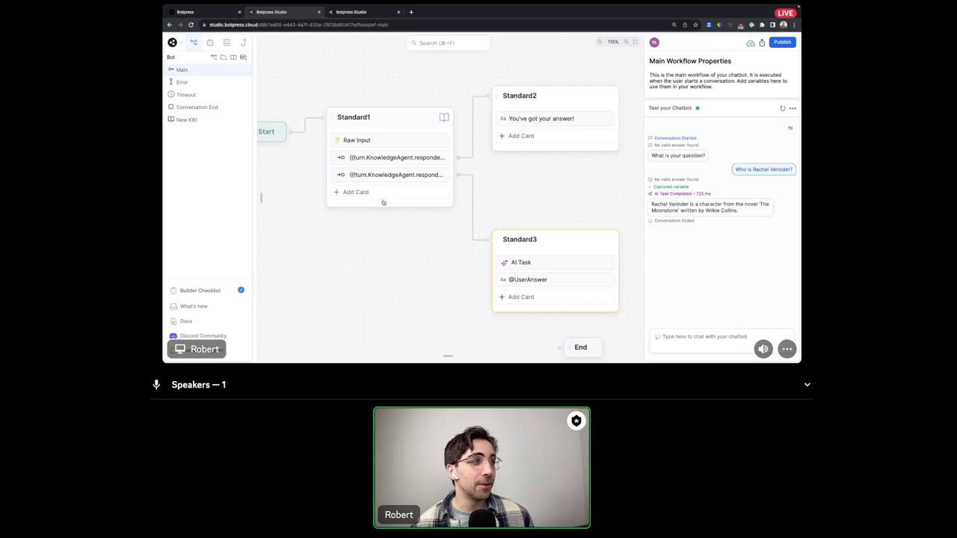
# Review the Raw Input card and the conditions of both KnowledgeAgent transitions in Standard1.
pyautogui.click(635, 43)
pyautogui.click(376, 121)
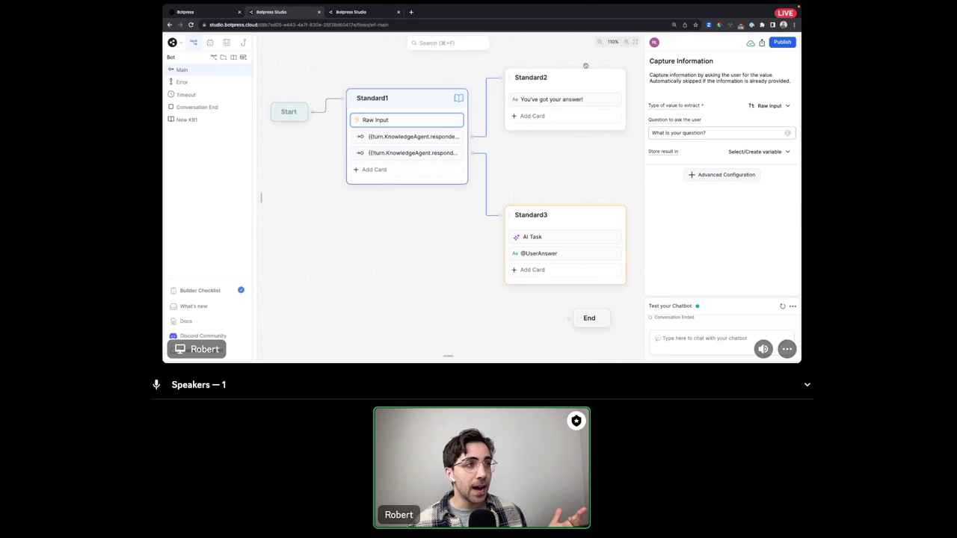
pyautogui.click(439, 144)
pyautogui.click(447, 136)
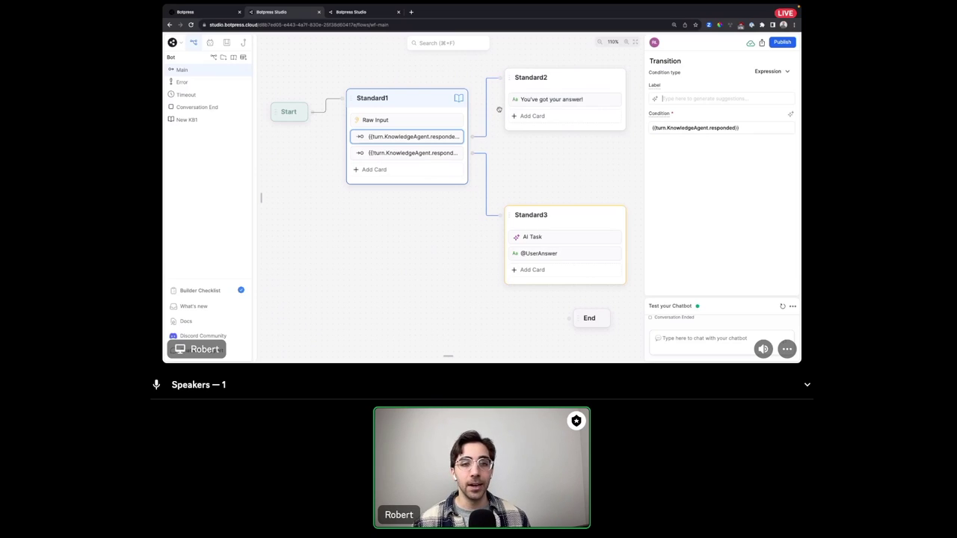
pyautogui.click(452, 159)
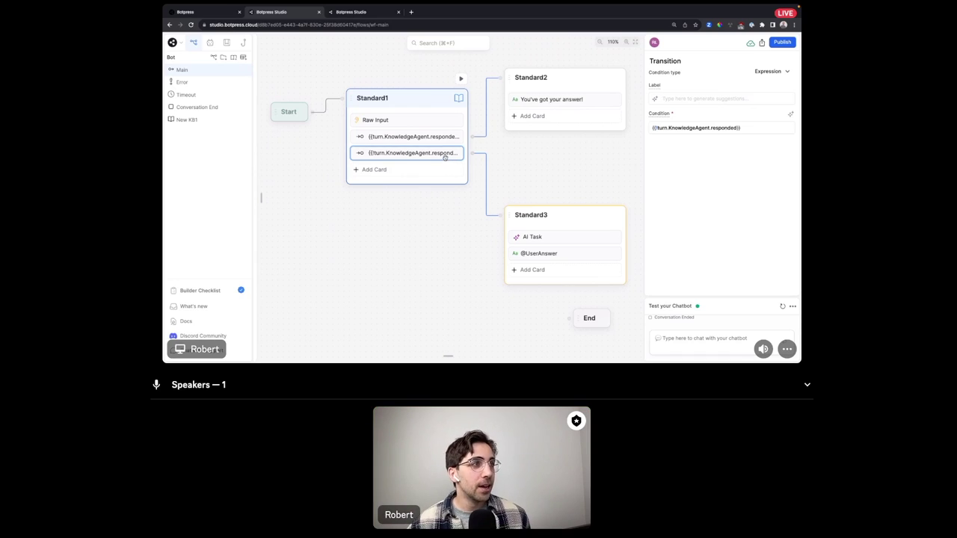
pyautogui.moveTo(687, 128)
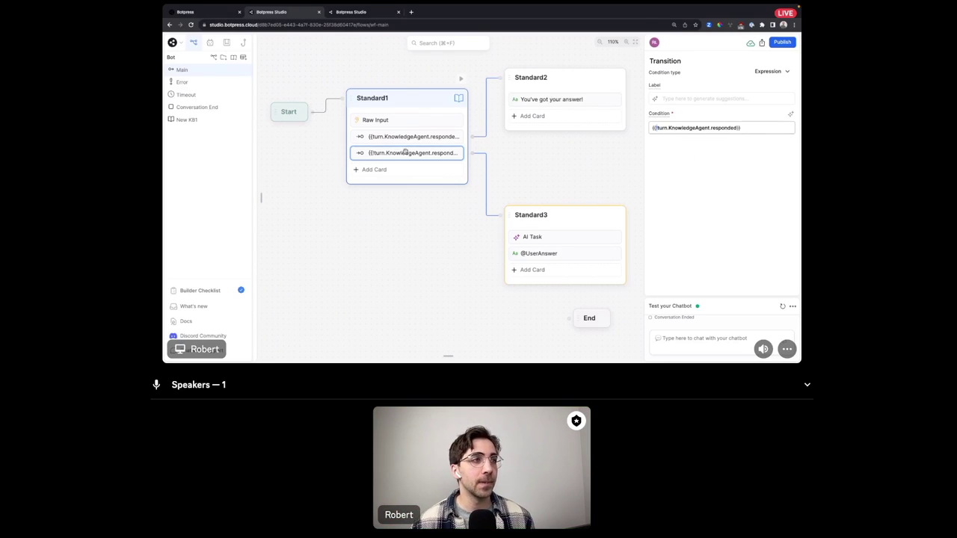
pyautogui.moveTo(488, 180)
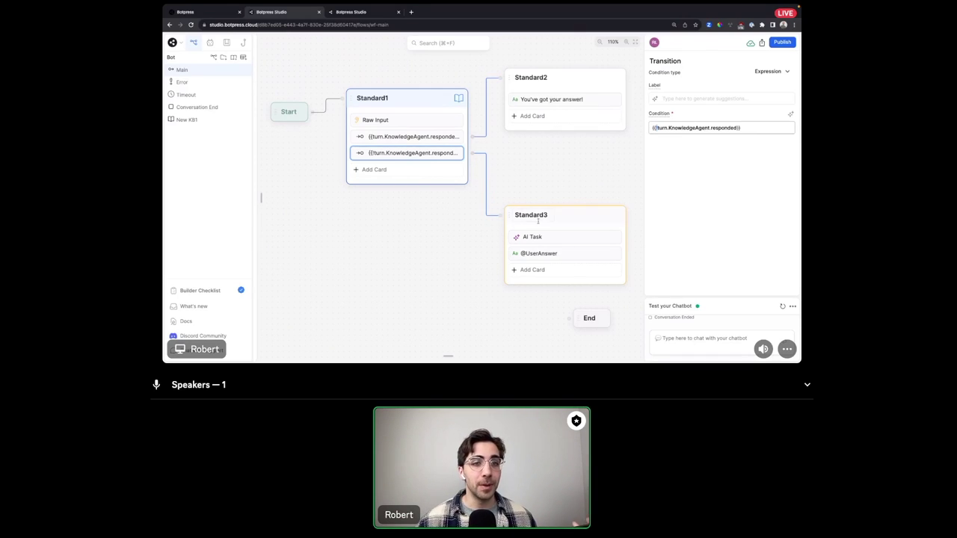
pyautogui.click(570, 238)
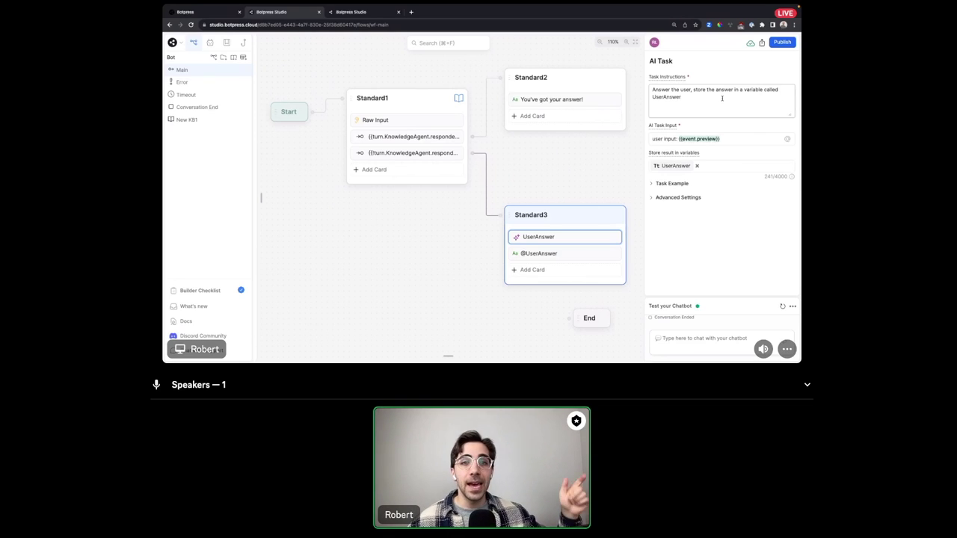
pyautogui.click(744, 140)
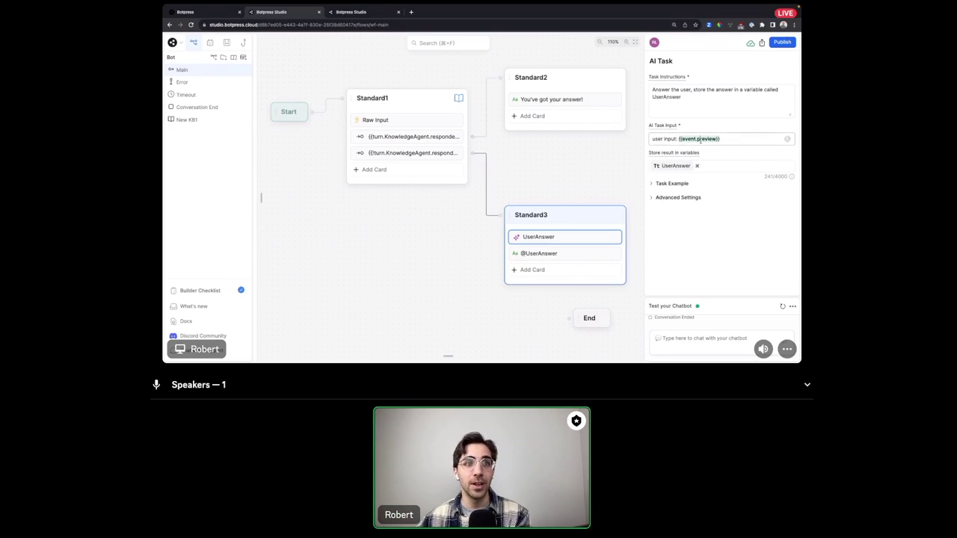
pyautogui.click(721, 167)
pyautogui.click(729, 220)
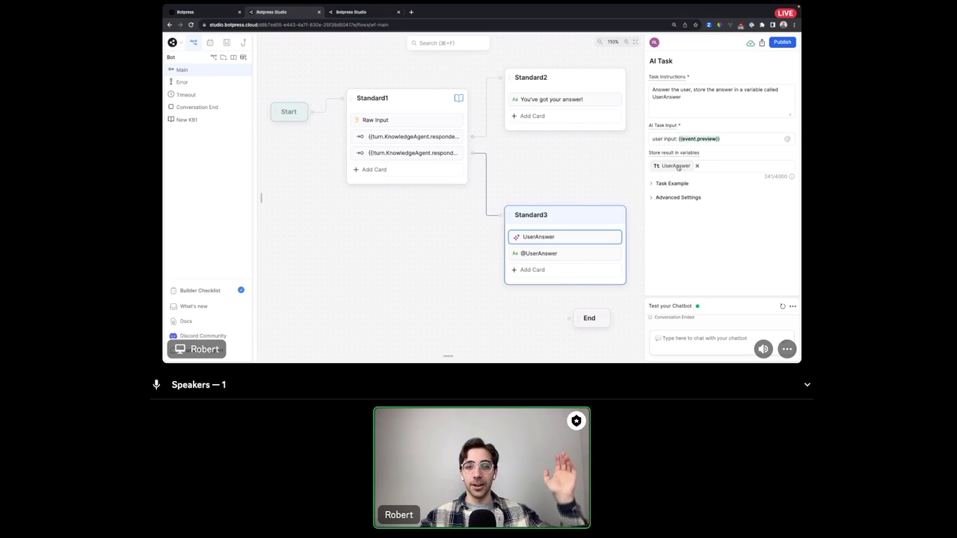
pyautogui.click(573, 254)
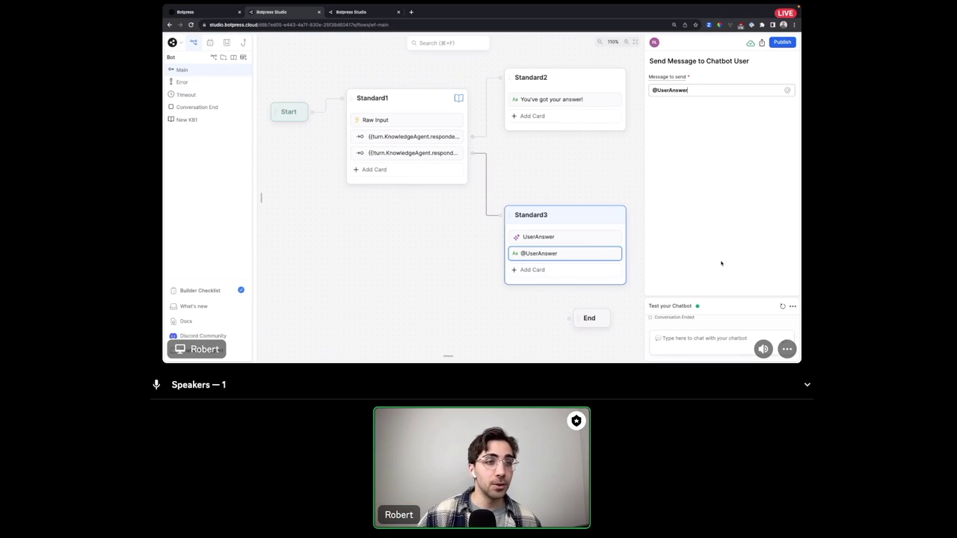
# Restart the test conversation, send "hi" and ask the chatbot "What is a burrito?".
pyautogui.click(782, 306)
pyautogui.click(720, 340)
pyautogui.write('hi')
pyautogui.press('Return')
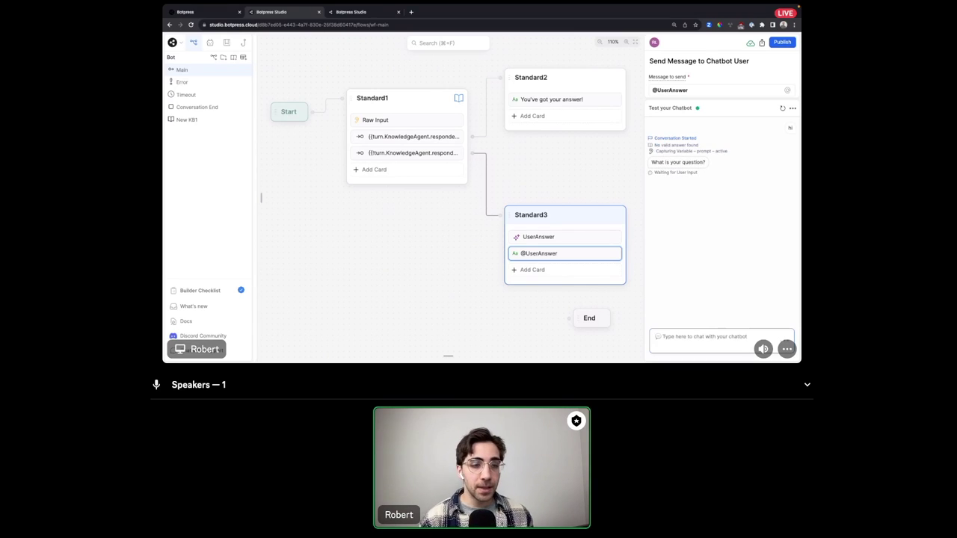
pyautogui.write('What is a burrito?')
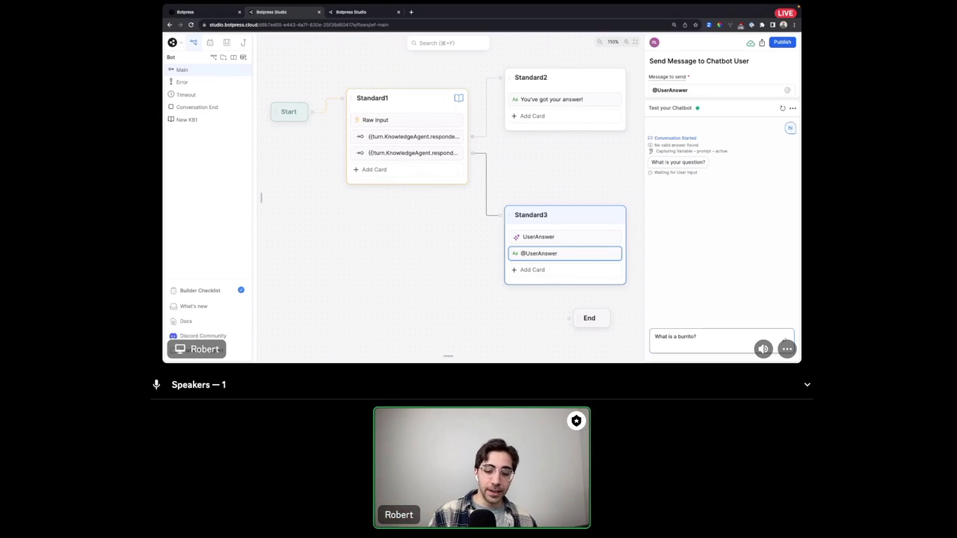
pyautogui.press('Return')
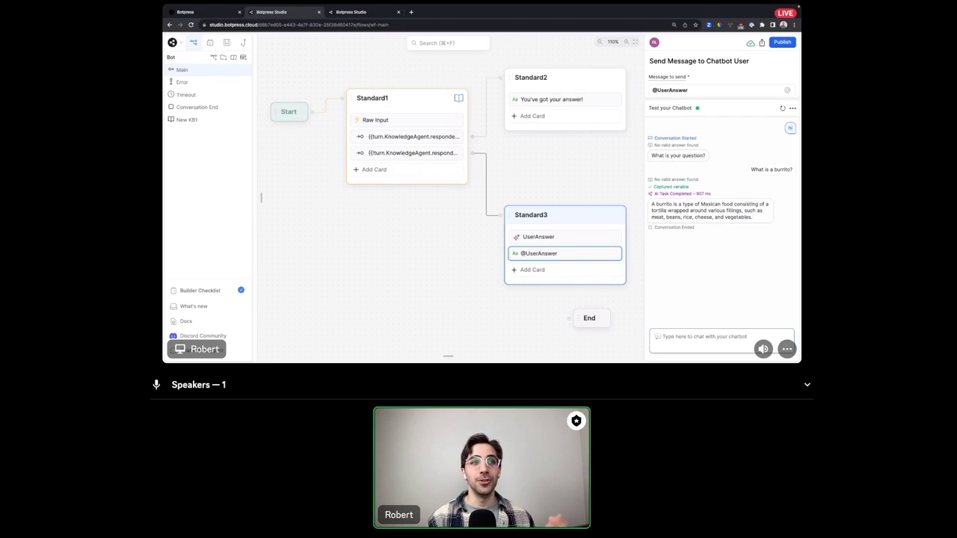
pyautogui.click(771, 169)
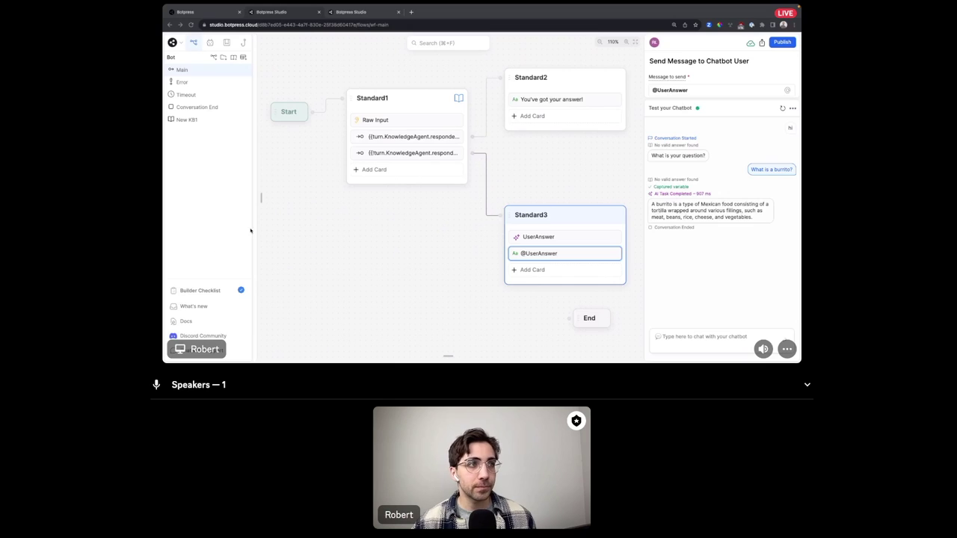
pyautogui.click(370, 223)
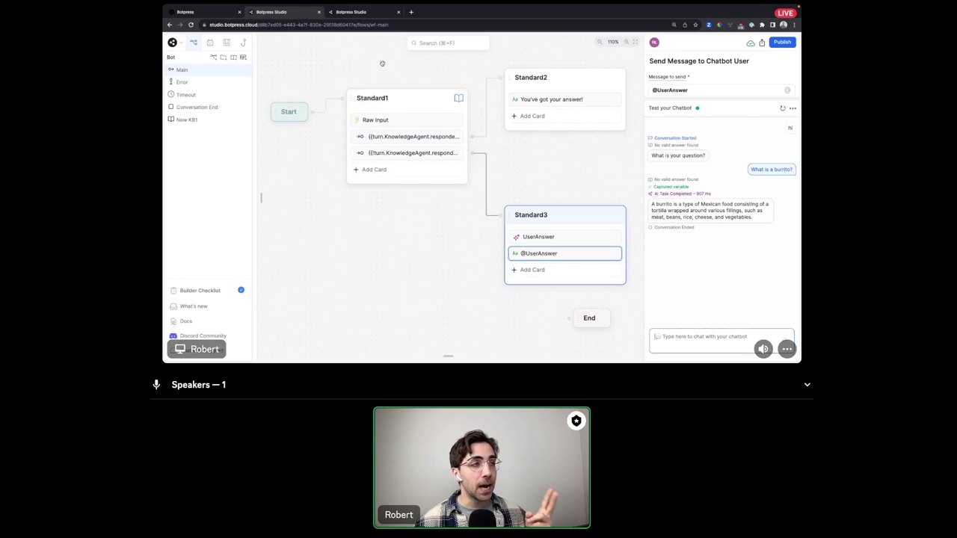
# Delete the Standard2, Standard3 and Standard1 nodes from the Main workflow.
pyautogui.rightClick(586, 77)
pyautogui.click(590, 113)
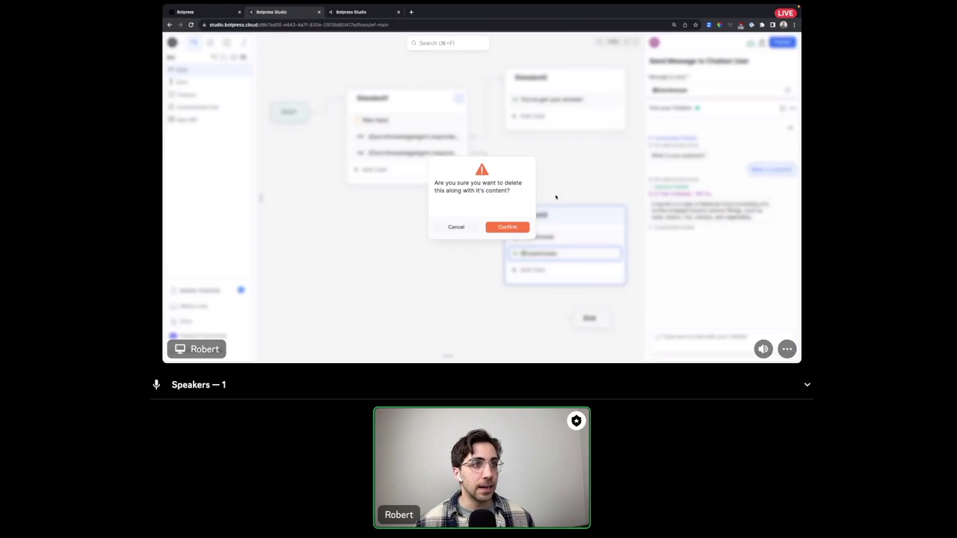
pyautogui.click(507, 228)
pyautogui.rightClick(585, 219)
pyautogui.click(590, 255)
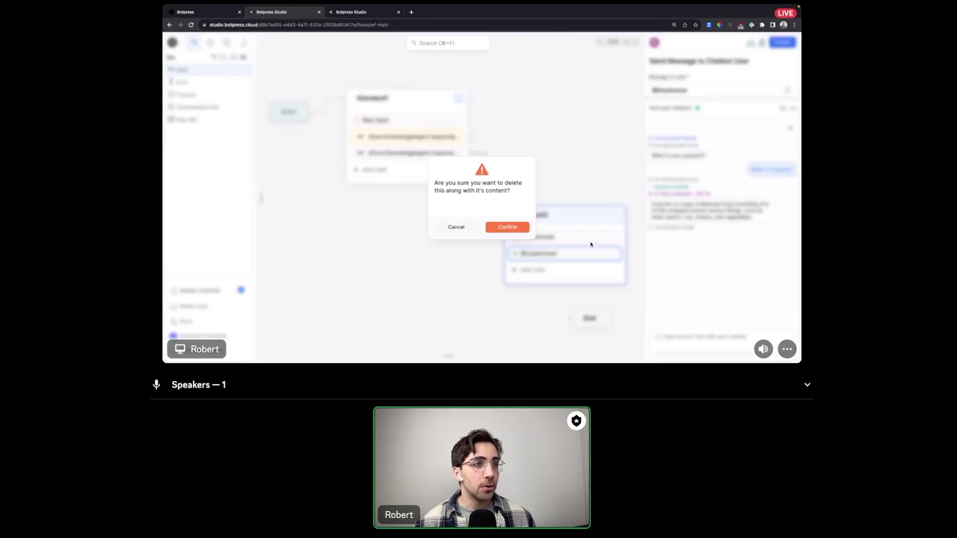
pyautogui.click(508, 228)
pyautogui.rightClick(419, 98)
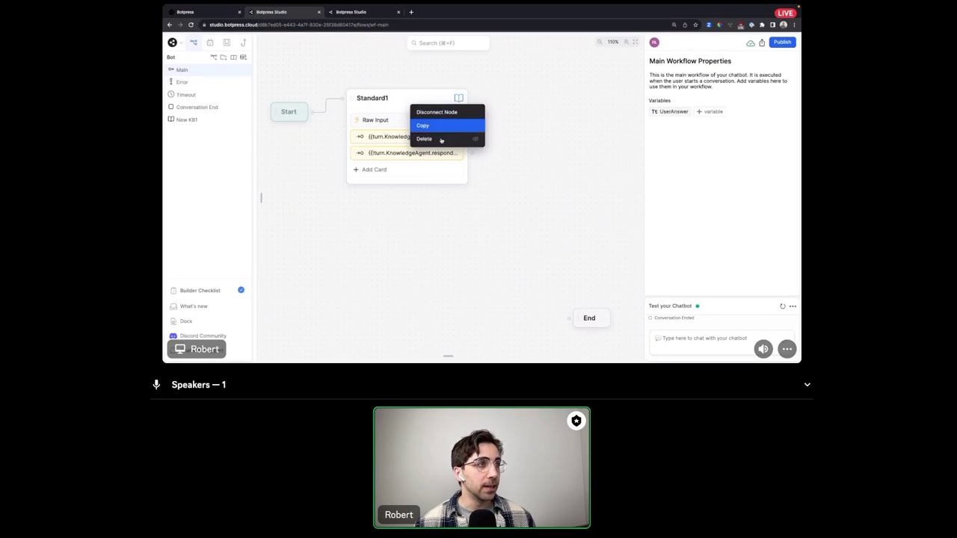
pyautogui.click(423, 134)
pyautogui.click(508, 227)
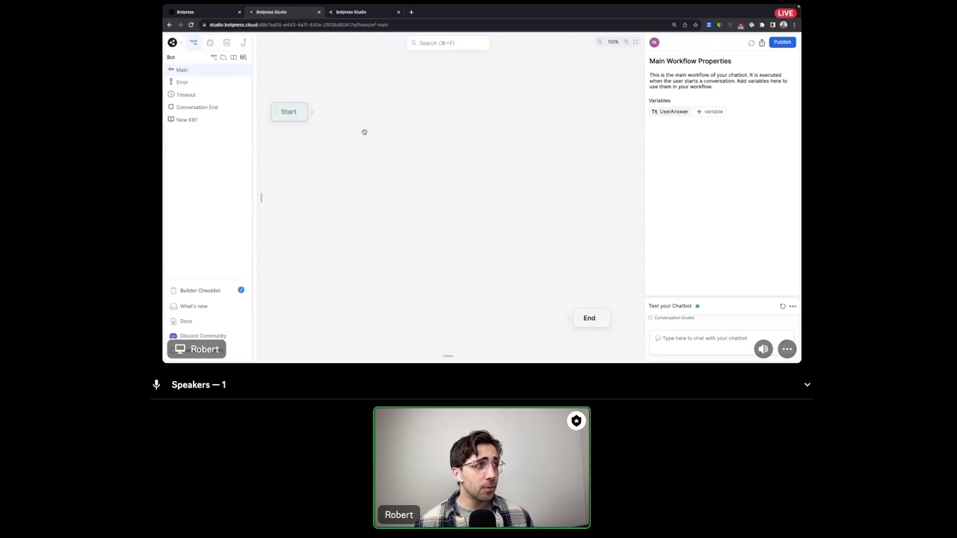
# Create a standard node beside Start and add a Raw Input card to it, leaving its question empty.
pyautogui.rightClick(346, 117)
pyautogui.click(367, 123)
pyautogui.moveTo(418, 115); pyautogui.dragTo(446, 88)
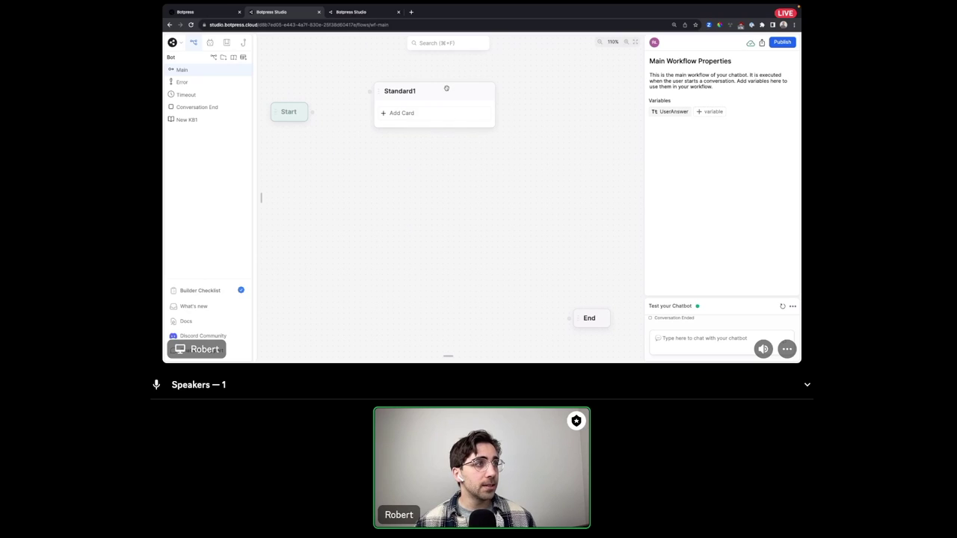
pyautogui.click(399, 113)
pyautogui.scroll(-5, 348, 291)
pyautogui.scroll(-1, 348, 291)
pyautogui.moveTo(343, 307); pyautogui.dragTo(413, 105)
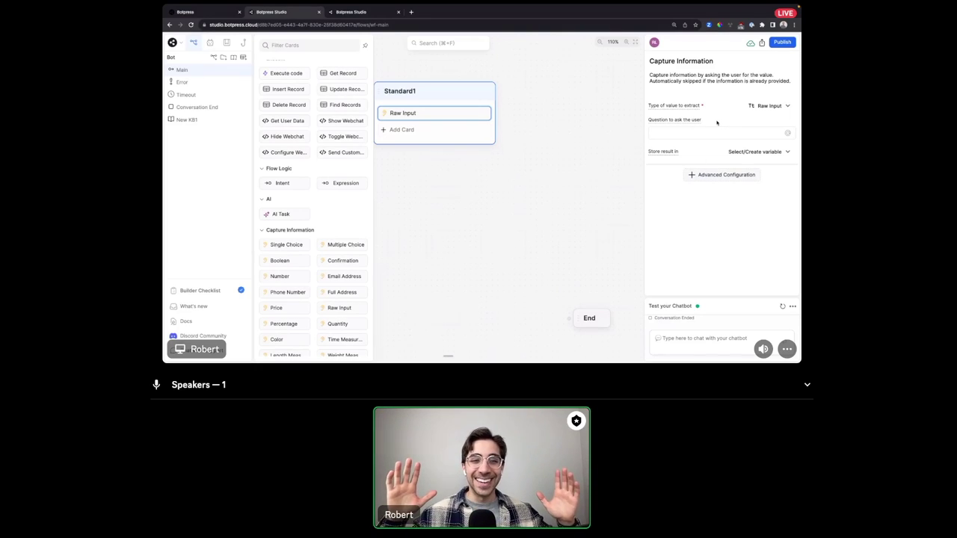
pyautogui.moveTo(698, 122)
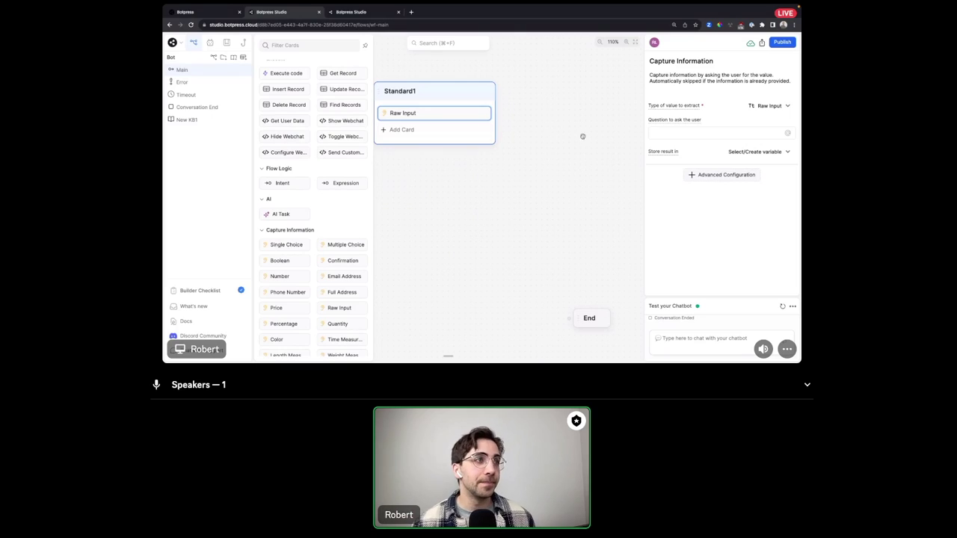
# Move the Standard1 node slightly lower on the canvas and connect Start to it.
pyautogui.click(522, 176)
pyautogui.moveTo(444, 108); pyautogui.dragTo(458, 149)
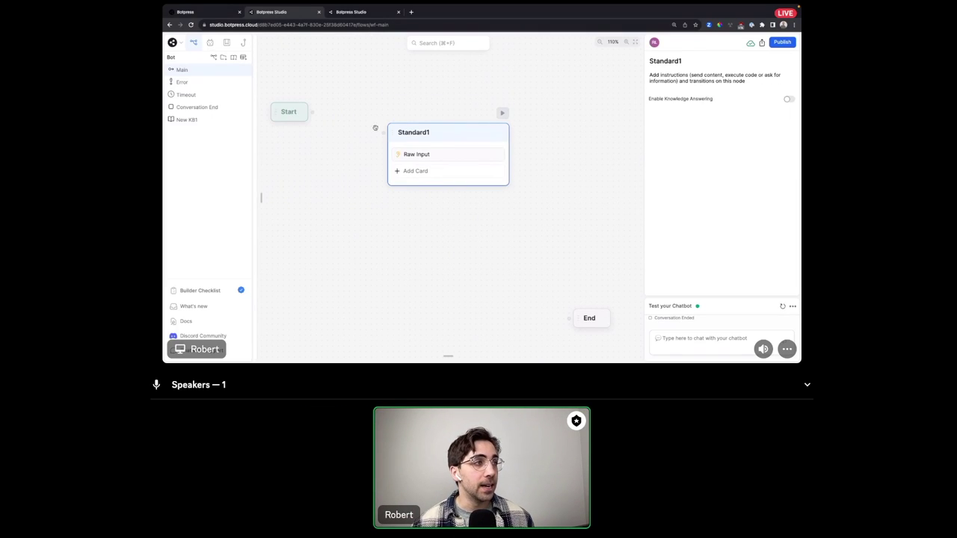
pyautogui.moveTo(314, 112); pyautogui.dragTo(381, 131)
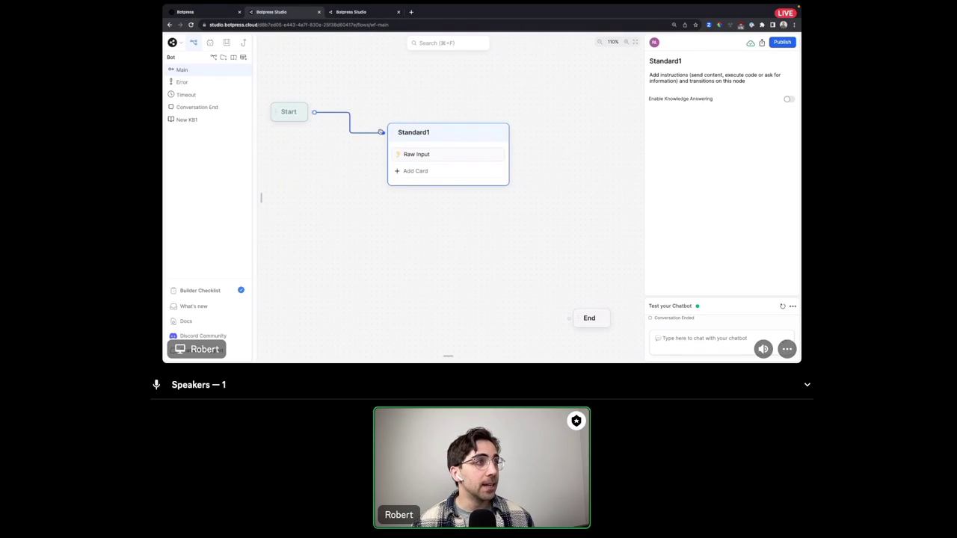
# Add a Text card with the message "Hello!" above the Raw Input card in Standard1.
pyautogui.click(421, 171)
pyautogui.moveTo(275, 80); pyautogui.dragTo(463, 156)
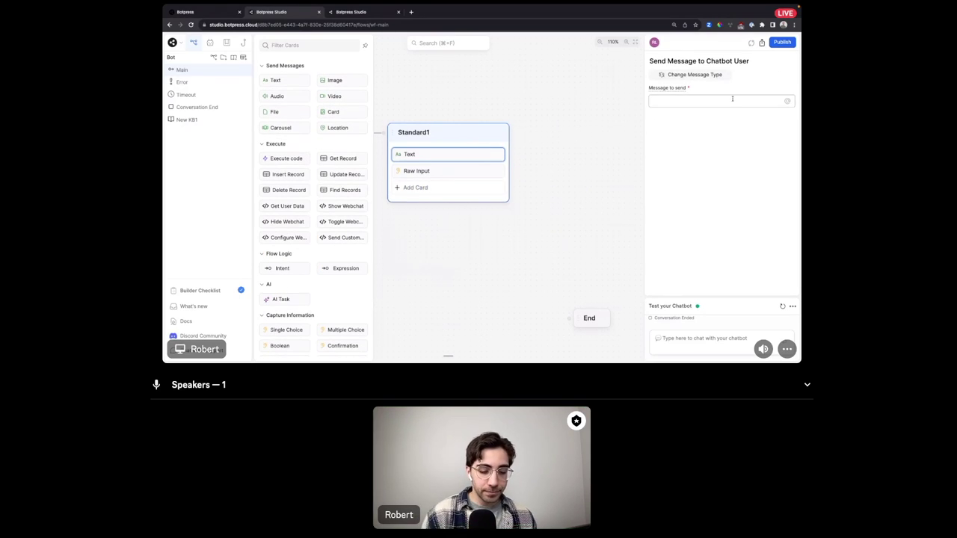
pyautogui.write('Hello!')
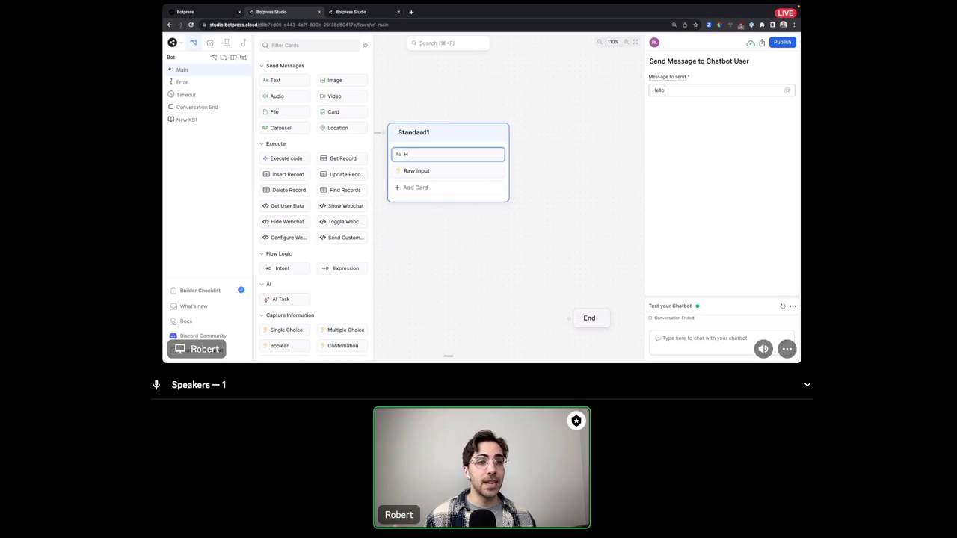
# Restart the test conversation, send "hi" and inspect how the Raw Input card without a question appears in the log.
pyautogui.click(781, 306)
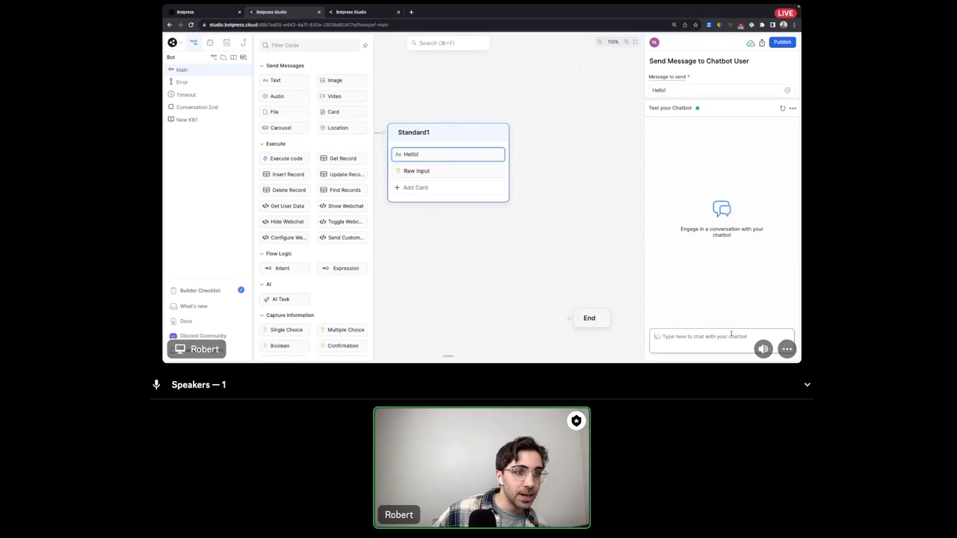
pyautogui.click(424, 172)
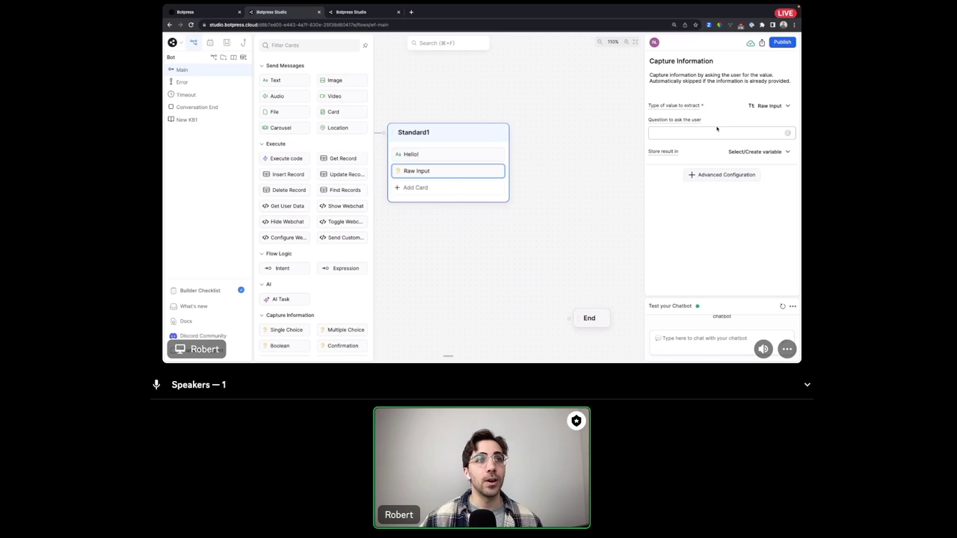
pyautogui.click(713, 336)
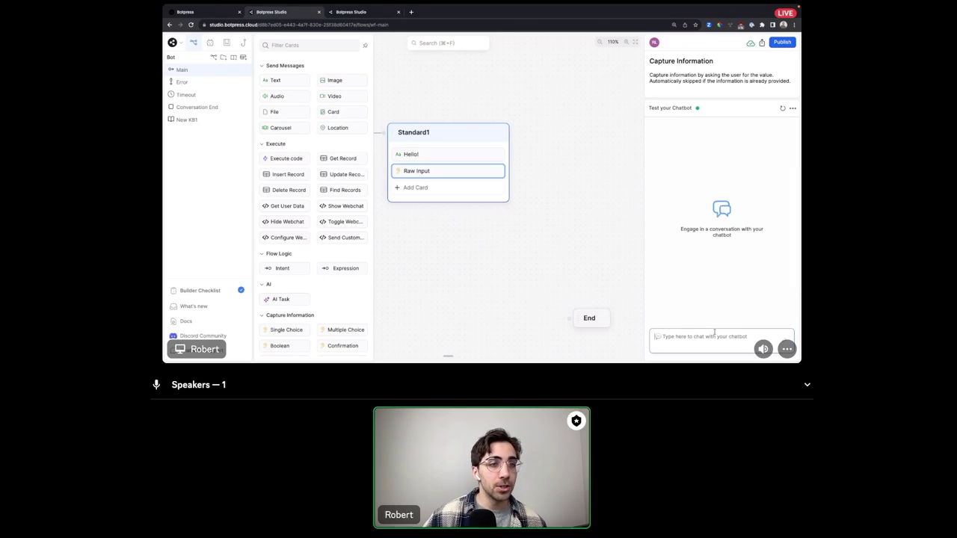
pyautogui.write('hi')
pyautogui.press('Return')
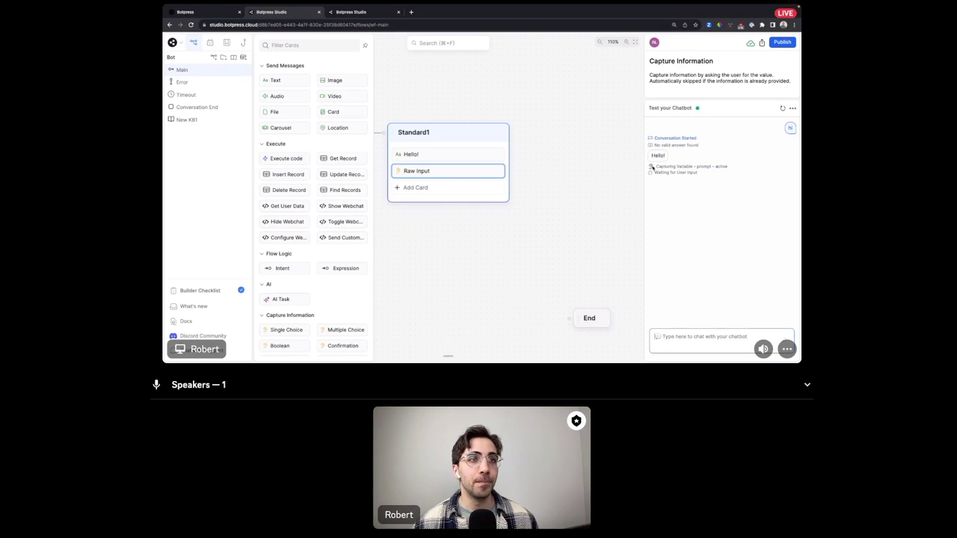
pyautogui.moveTo(655, 167)
pyautogui.mouseDown()
pyautogui.moveTo(724, 166)
pyautogui.moveTo(650, 174)
pyautogui.mouseUp()
pyautogui.click(702, 177)
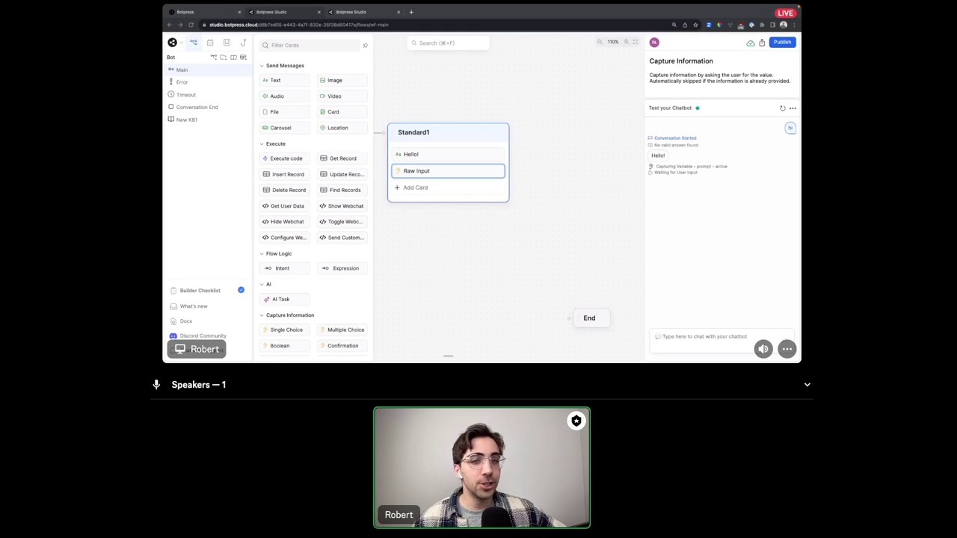
# Delete the Standard1 node together with its Hello! and Raw Input cards.
pyautogui.click(459, 173)
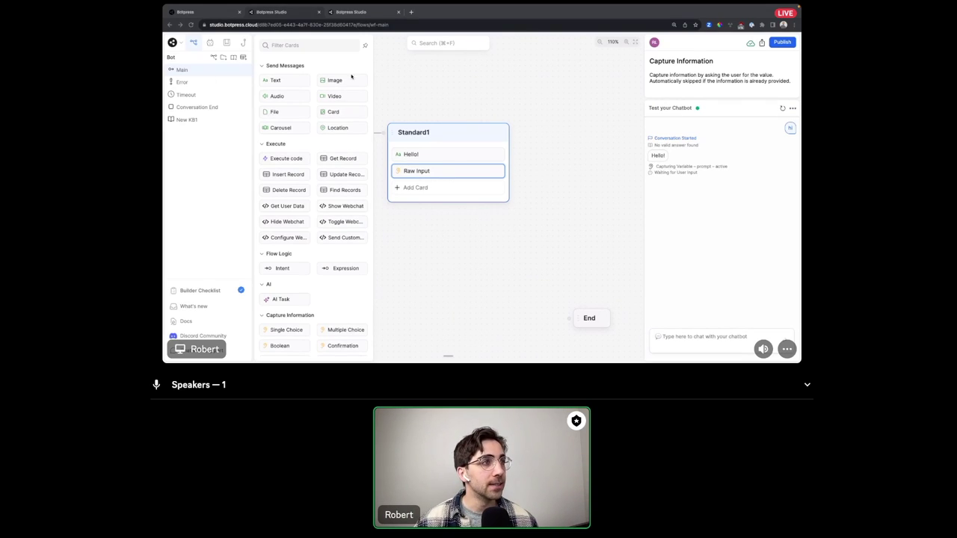
pyautogui.click(488, 132)
pyautogui.click(512, 175)
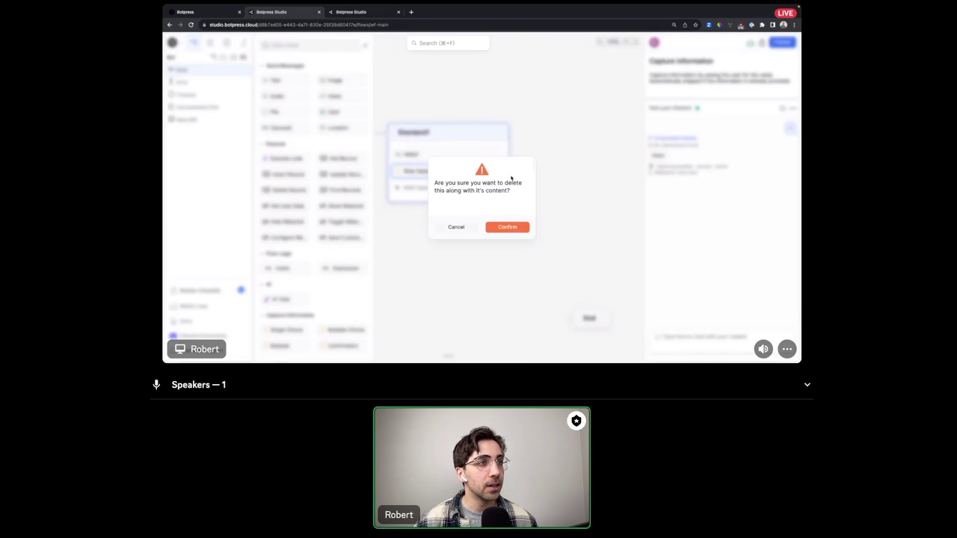
pyautogui.click(507, 226)
# Create an empty standard node beside Start and connect Start to it.
pyautogui.moveTo(333, 111); pyautogui.dragTo(336, 91)
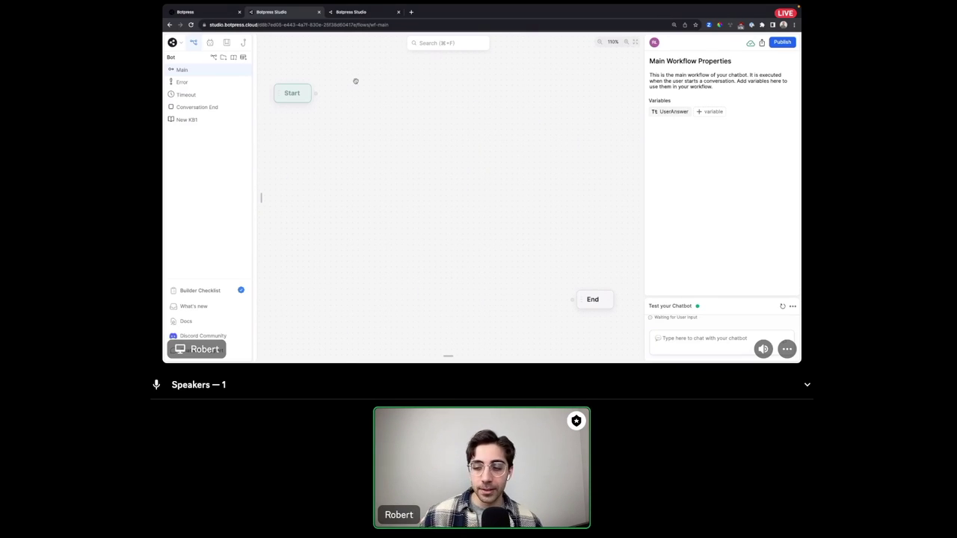
pyautogui.rightClick(355, 81)
pyautogui.click(368, 92)
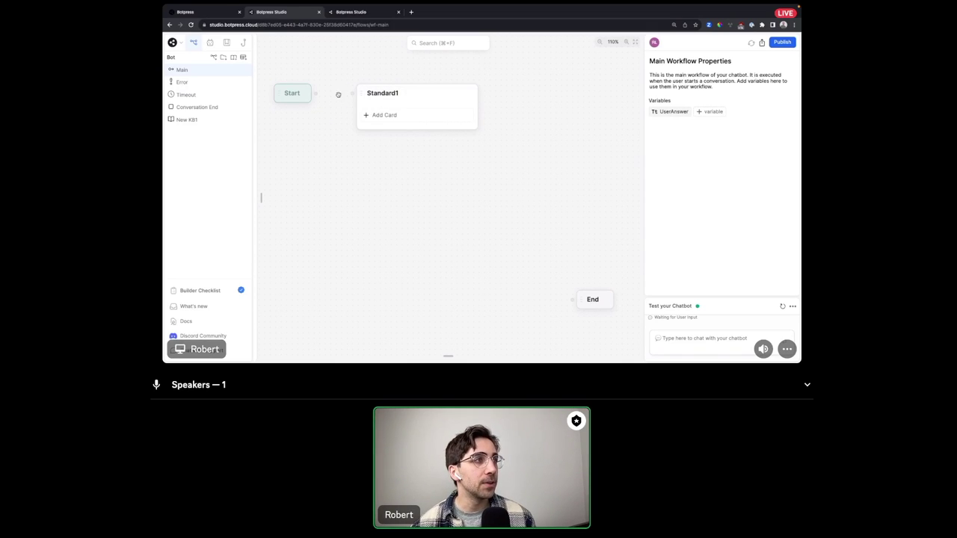
pyautogui.moveTo(317, 93); pyautogui.dragTo(389, 99)
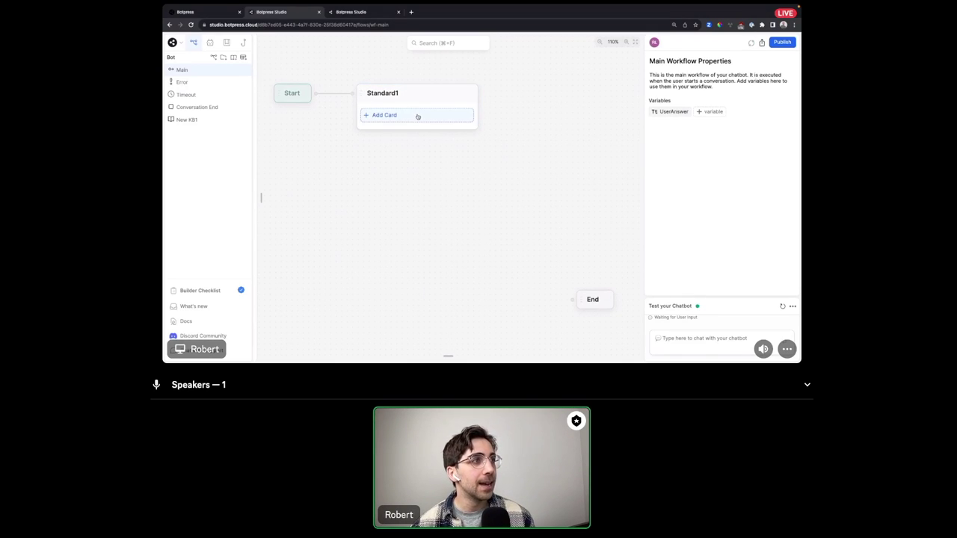
# Add a Raw Input capture card without a question to the Standard1 node.
pyautogui.click(417, 116)
pyautogui.scroll(-5, 333, 199)
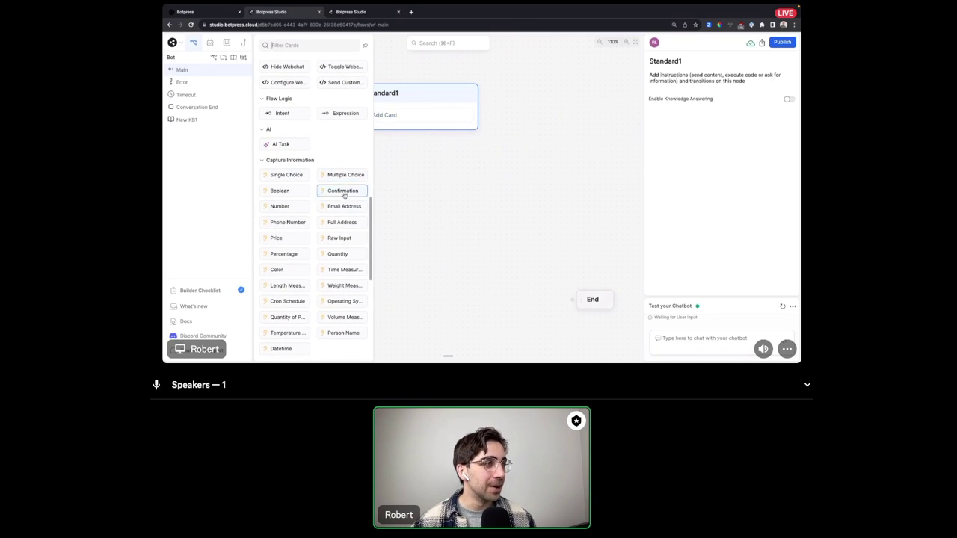
pyautogui.moveTo(341, 237); pyautogui.dragTo(427, 108)
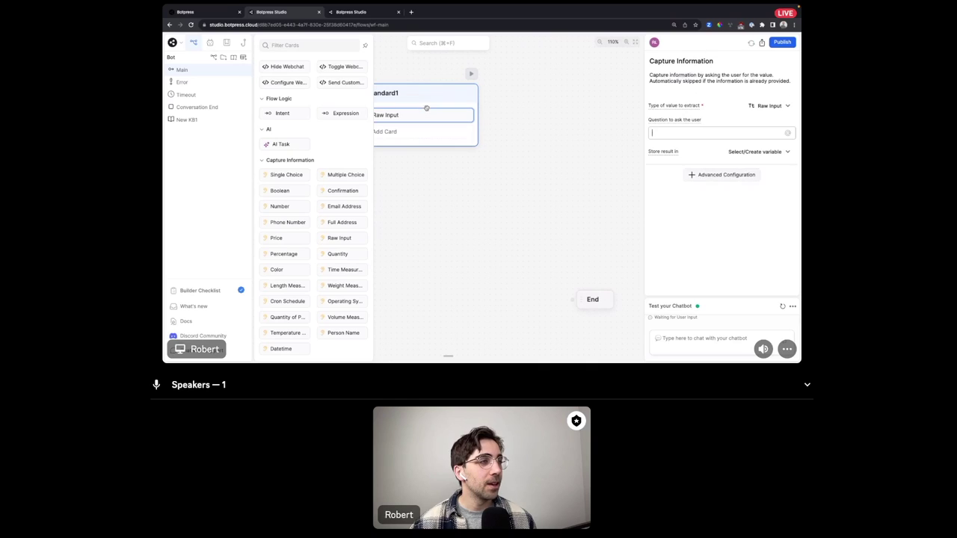
pyautogui.click(503, 108)
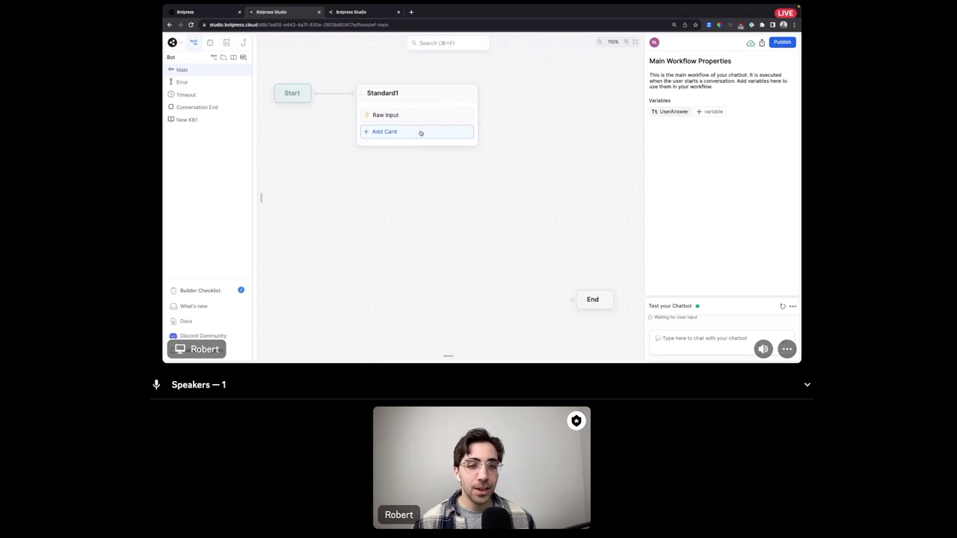
# Add two Expression transition cards below the Raw Input card in Standard1.
pyautogui.click(421, 130)
pyautogui.scroll(3, 336, 169)
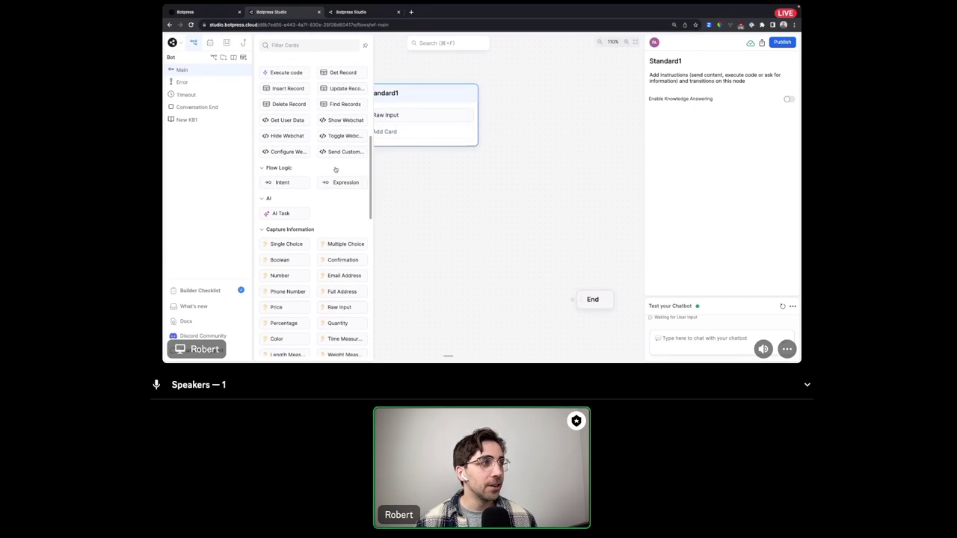
pyautogui.moveTo(340, 185); pyautogui.dragTo(413, 132)
pyautogui.moveTo(363, 185); pyautogui.dragTo(423, 156)
# Label the first Expression card "if user input is the number 1234" so that its condition is generated from the label.
pyautogui.click(450, 132)
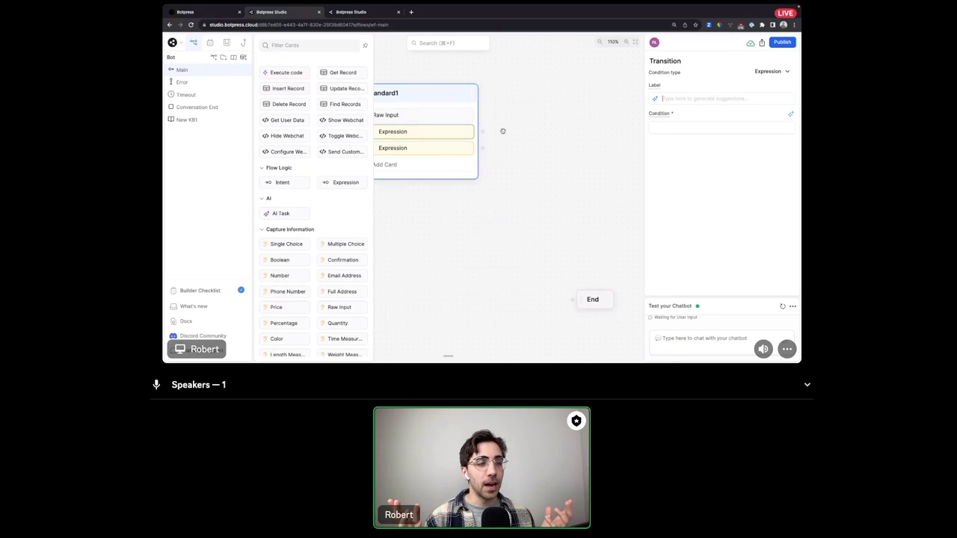
pyautogui.click(720, 102)
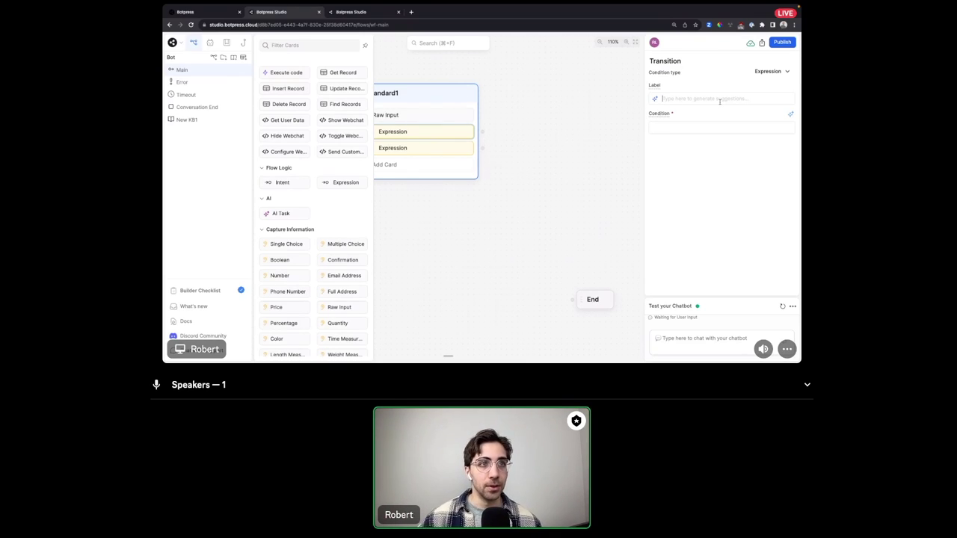
pyautogui.click(792, 115)
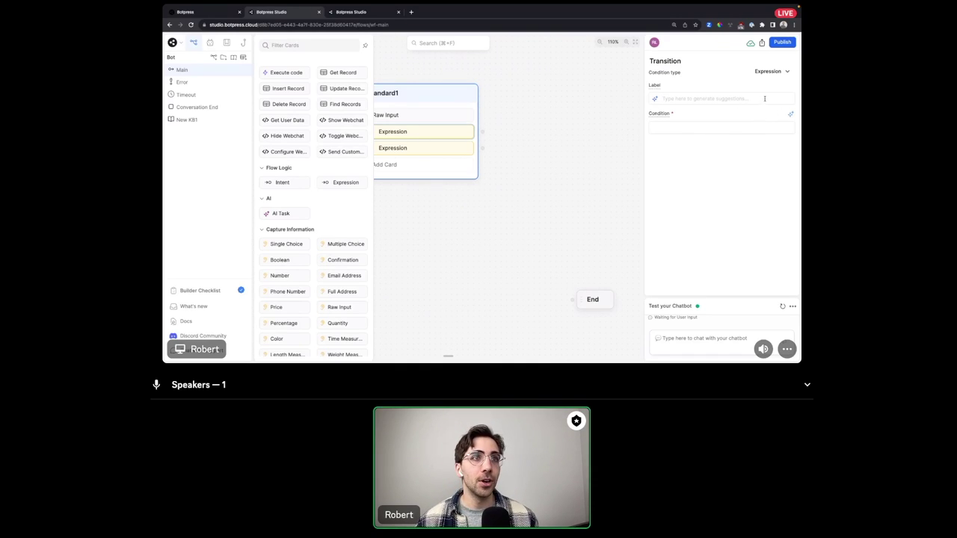
pyautogui.click(765, 98)
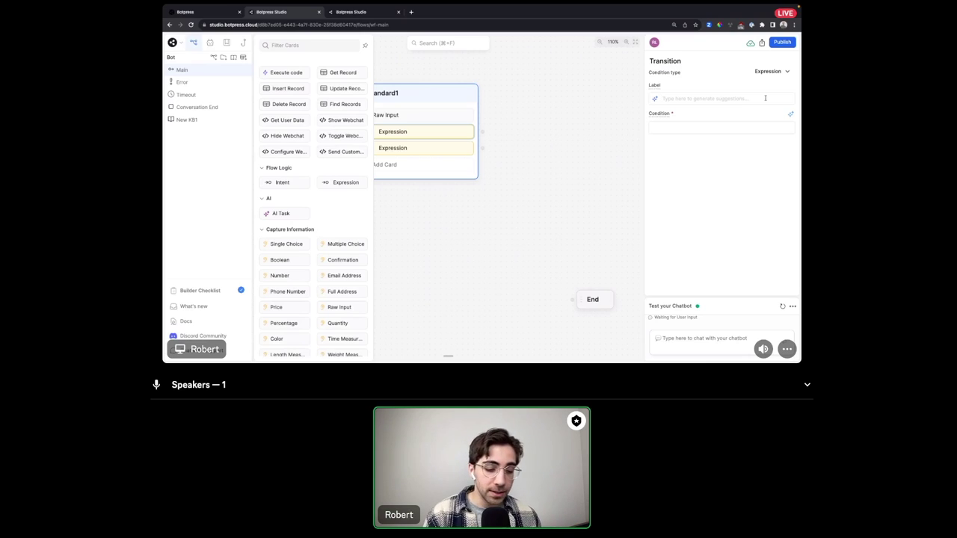
pyautogui.write('if user input')
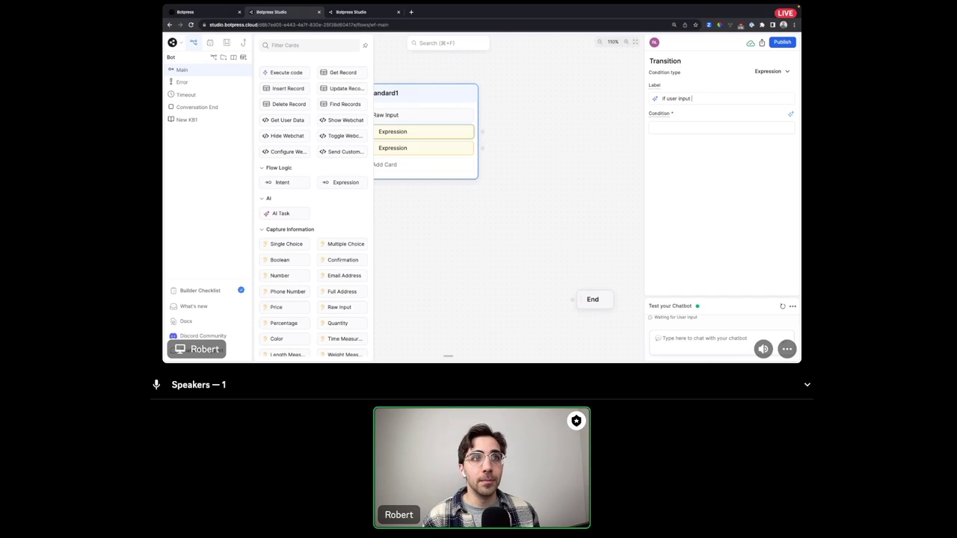
pyautogui.write(' is a the number 1234')
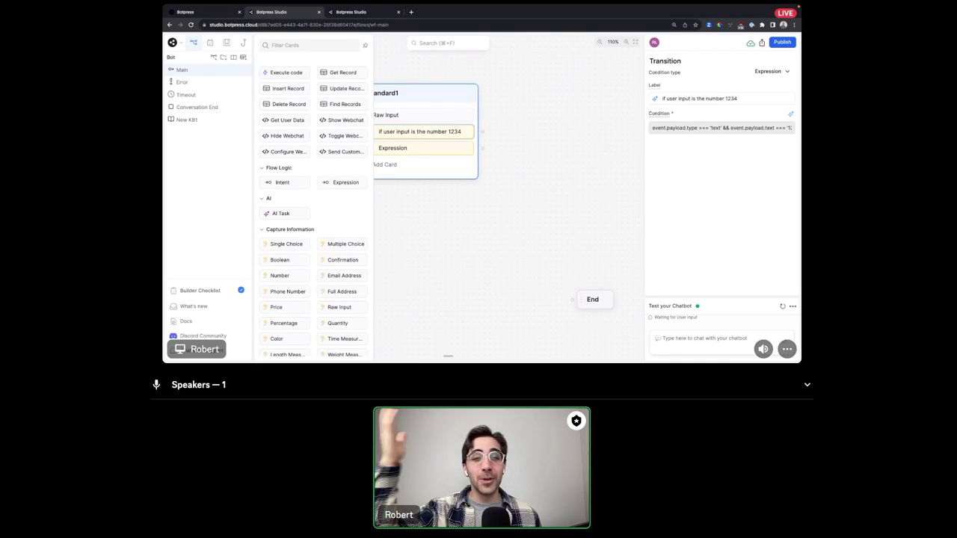
# Create a standard node above and to the right of Standard1, connected from the "if user input is the number 1234" transition.
pyautogui.click(495, 133)
pyautogui.moveTo(506, 122); pyautogui.dragTo(524, 76)
pyautogui.click(550, 85)
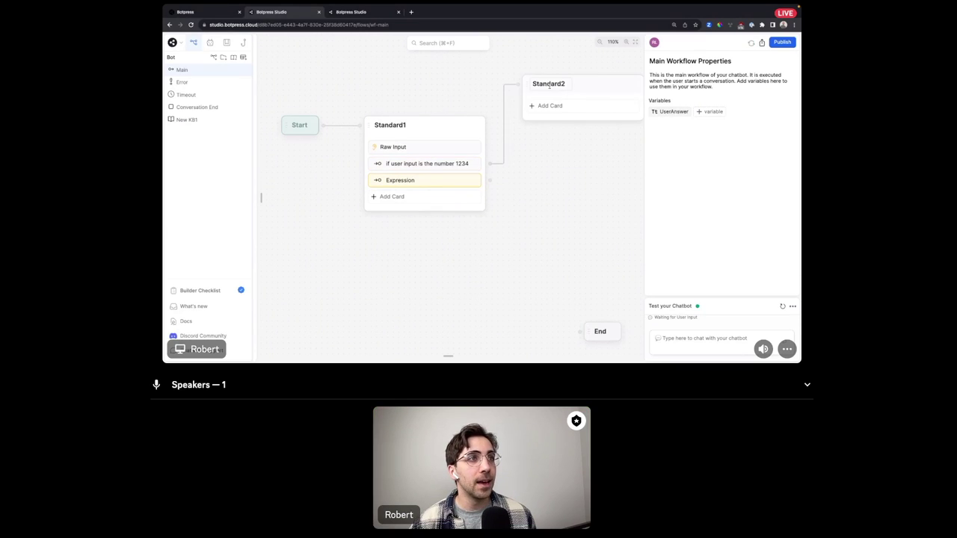
# Add a Text card with the message "Correct!" to the Standard2 node.
pyautogui.click(548, 105)
pyautogui.click(301, 80)
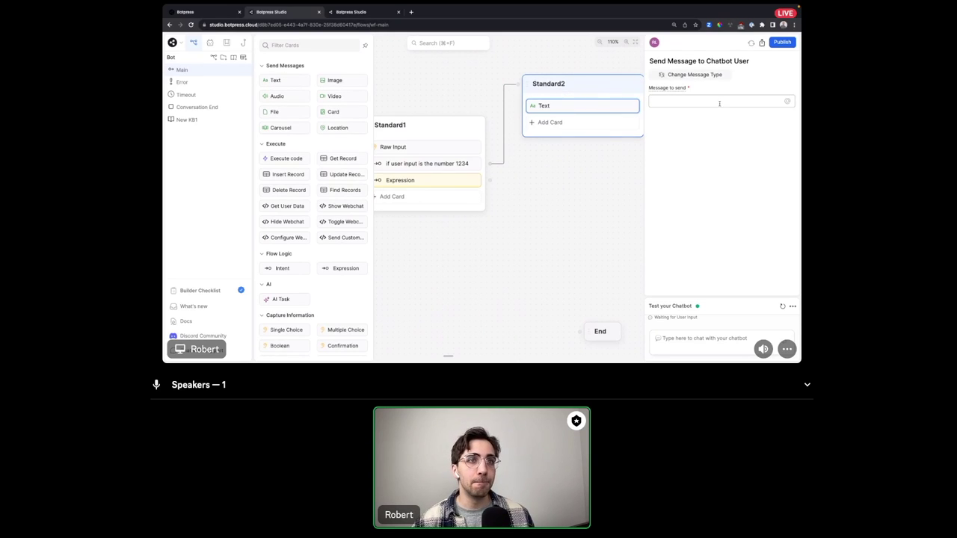
pyautogui.click(719, 104)
pyautogui.write('Correct!')
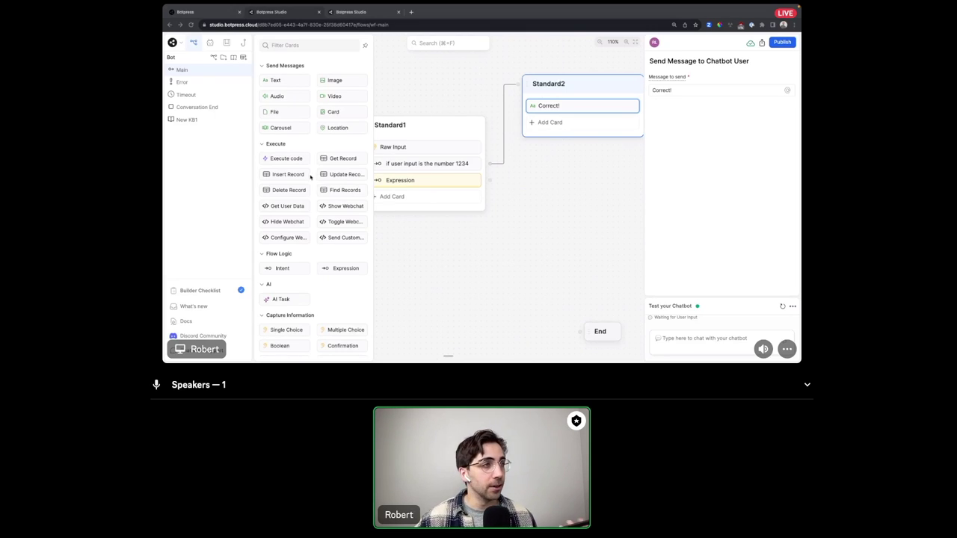
# Label the second Expression card "if user input is not the number 1234" so that its condition is generated from the label.
pyautogui.click(419, 180)
pyautogui.click(697, 99)
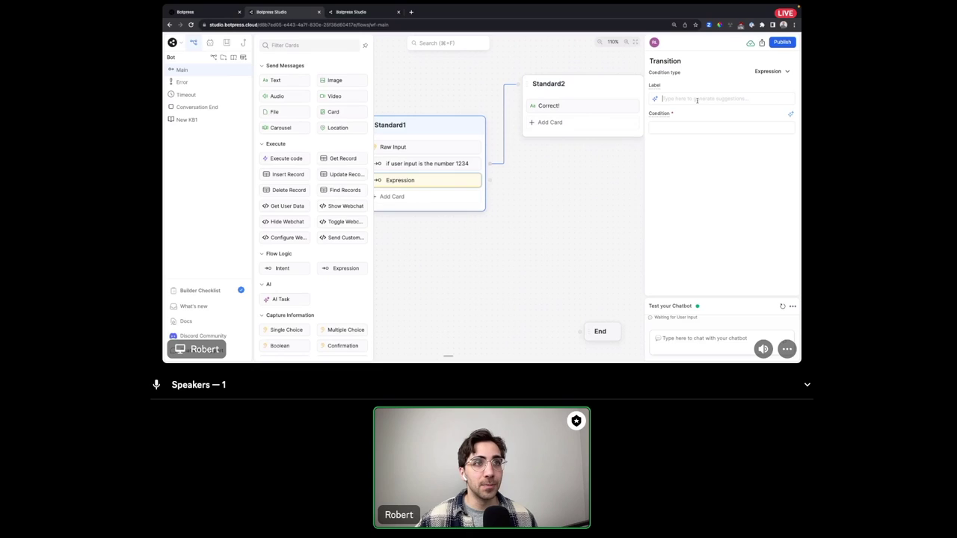
pyautogui.write('if user i')
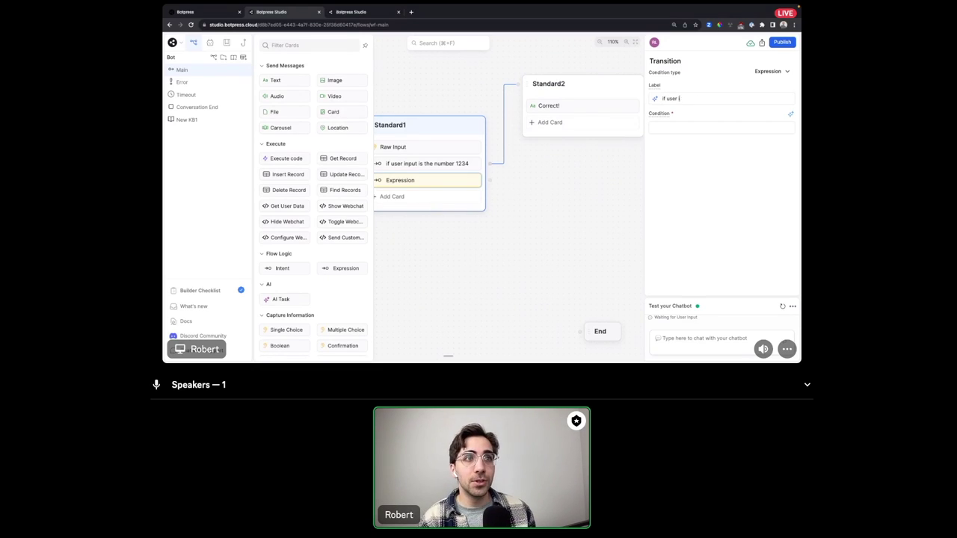
pyautogui.write('nput is not the number 1234')
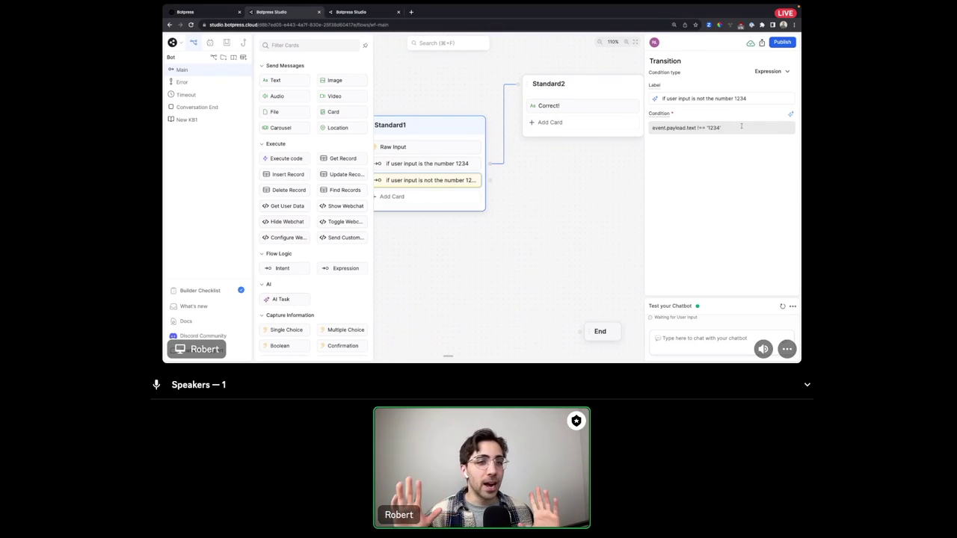
# Create a standard node below Standard2, connected from the "if user input is not the number 1234" transition.
pyautogui.click(523, 201)
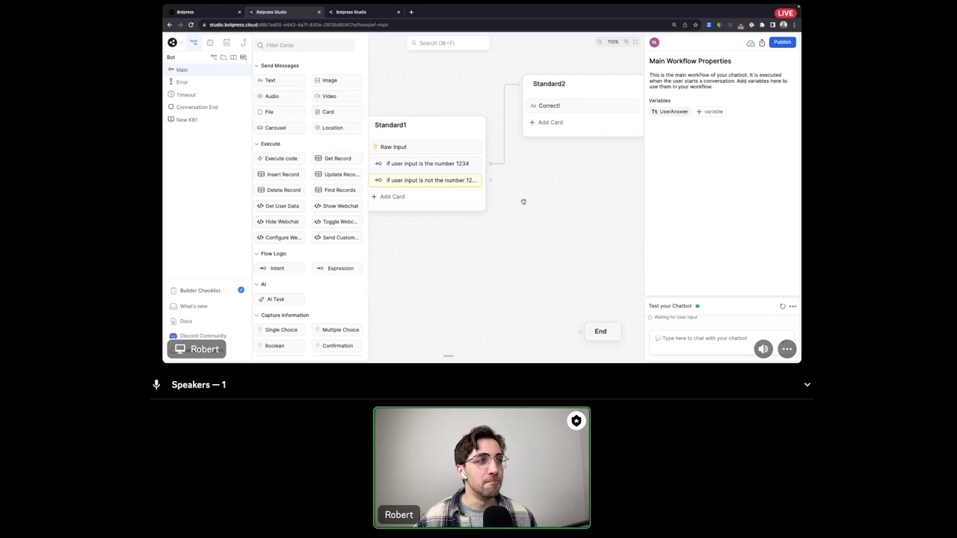
pyautogui.moveTo(523, 202); pyautogui.dragTo(495, 218)
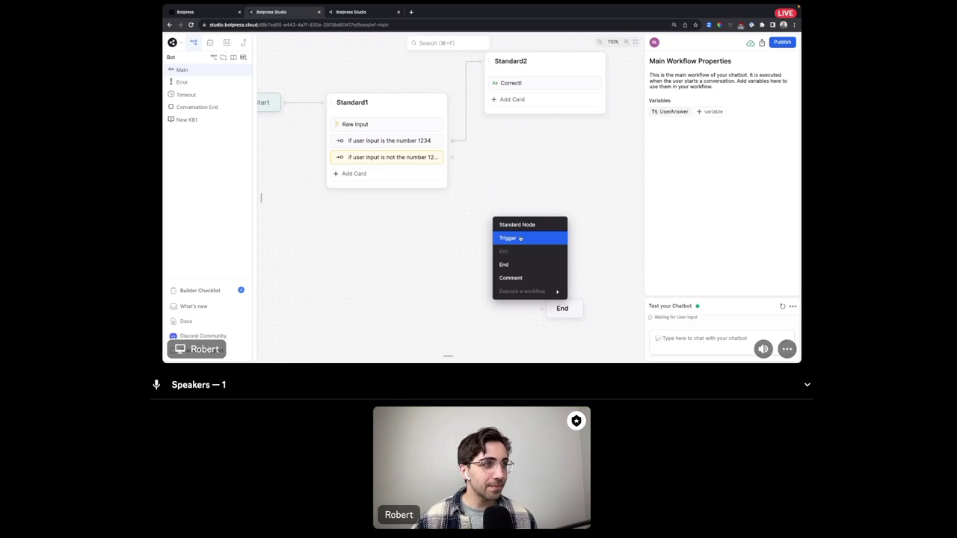
pyautogui.click(528, 225)
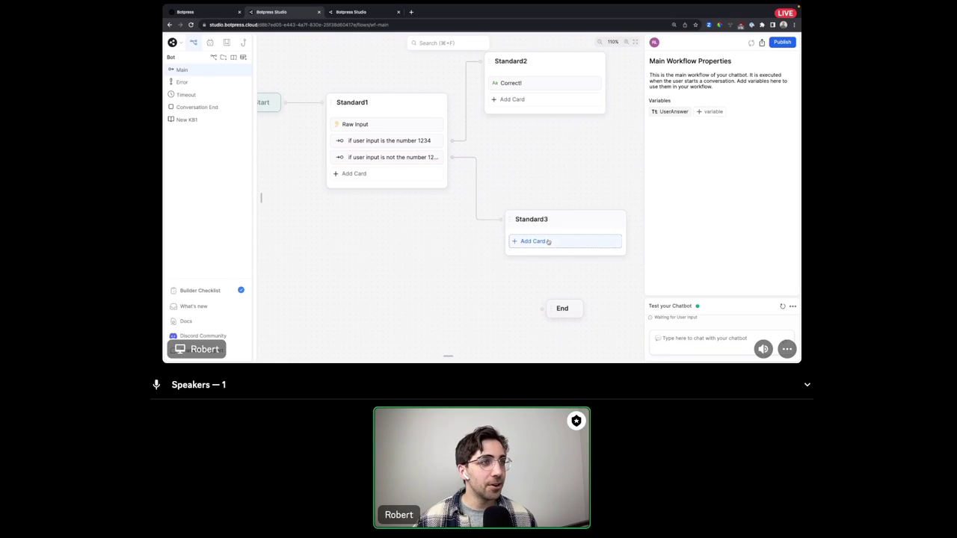
# Add a Text card with the message "Incorrect!" to the Standard3 node.
pyautogui.click(533, 240)
pyautogui.moveTo(278, 80); pyautogui.dragTo(535, 237)
pyautogui.write('Incorrect!')
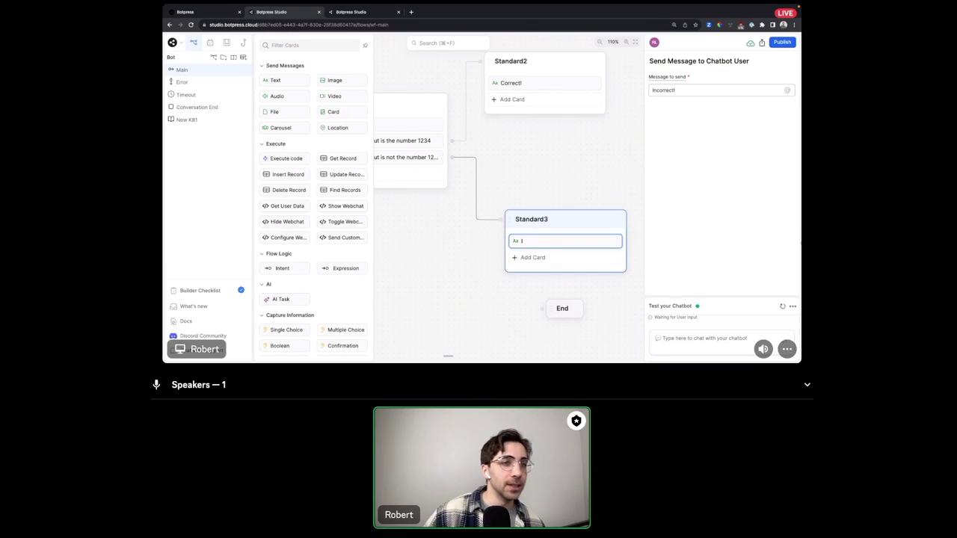
# Restart the test conversation and send "hi" followed by "1234" to test the matching branch.
pyautogui.click(782, 306)
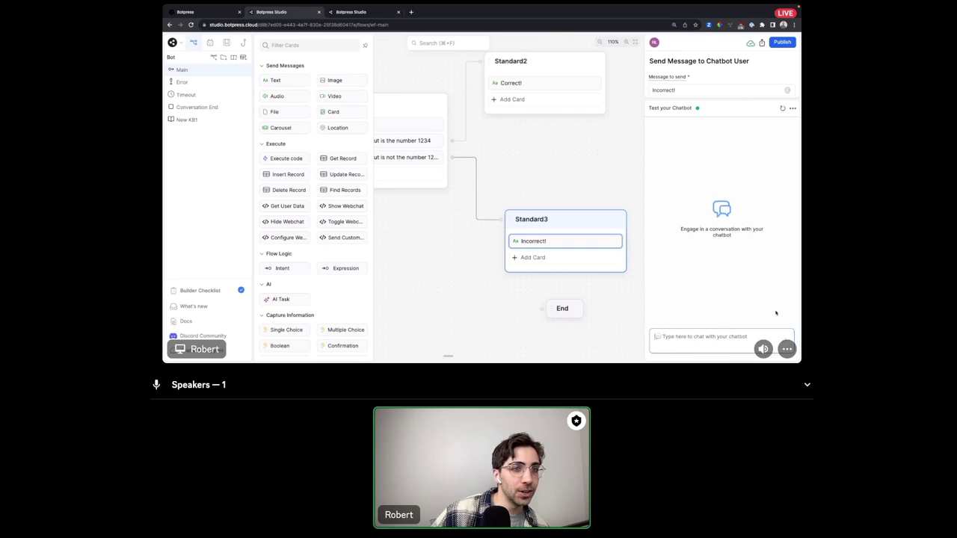
pyautogui.write('hi')
pyautogui.press('Return')
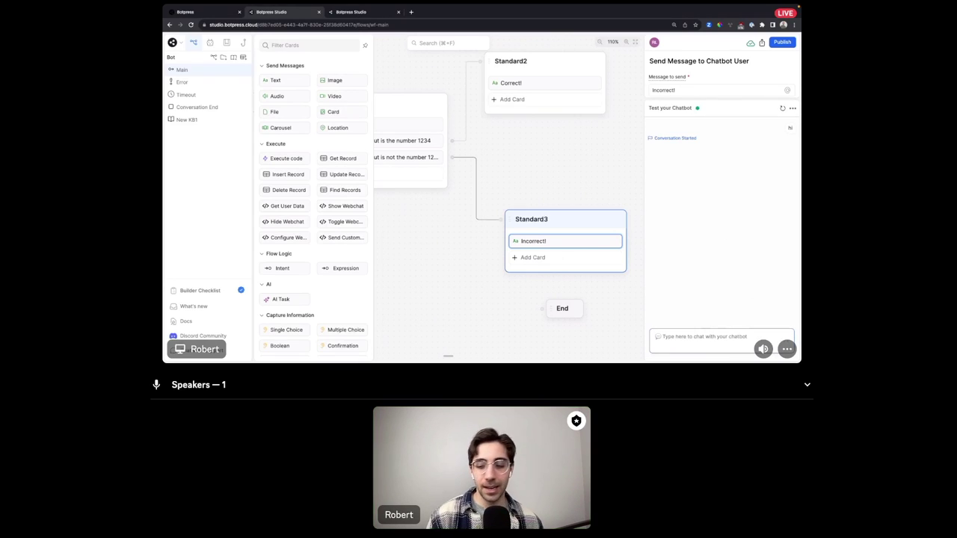
pyautogui.write('1234')
pyautogui.press('Return')
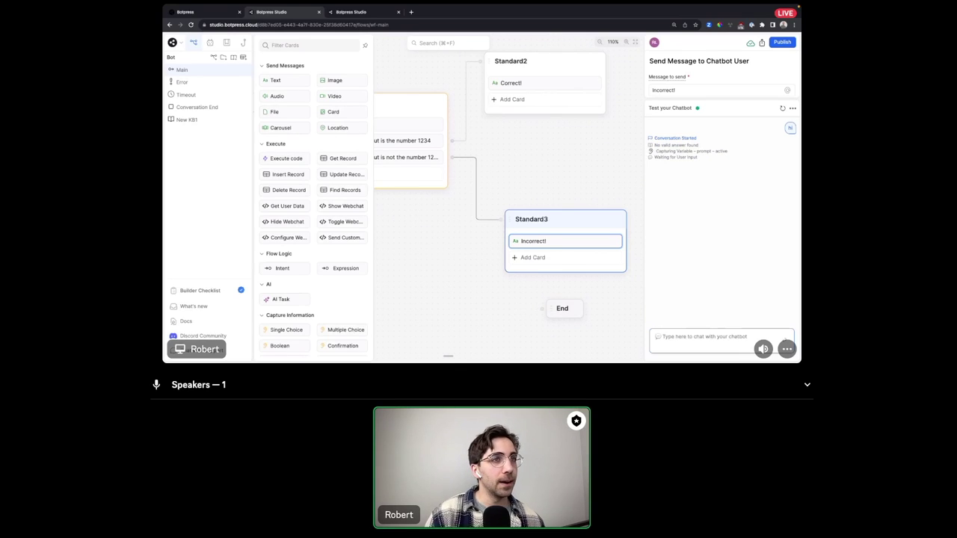
pyautogui.write('1234')
pyautogui.press('Return')
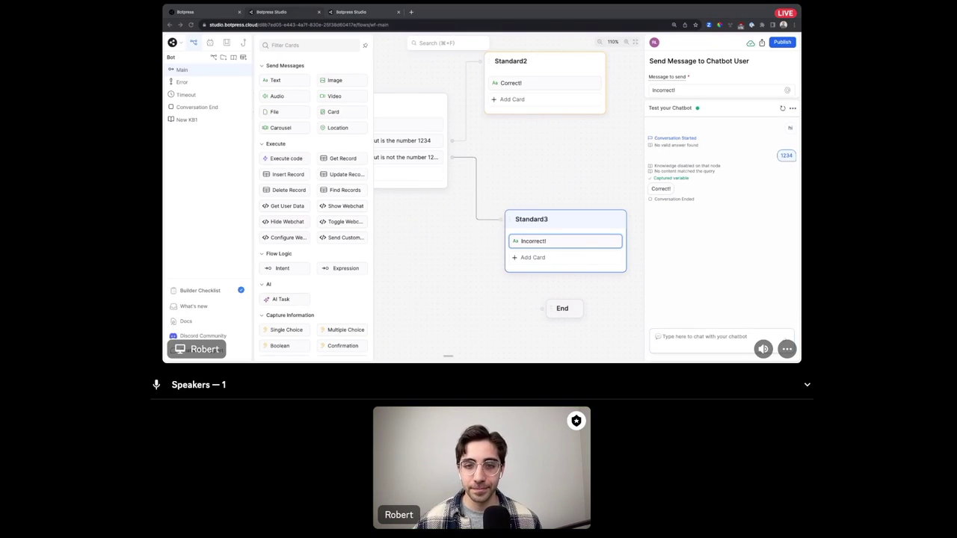
# Restart the test conversation and send "hi" followed by "1235" to test the non-matching branch.
pyautogui.click(516, 132)
pyautogui.scroll(2, 513, 173)
pyautogui.hscroll(1, 535, 180)
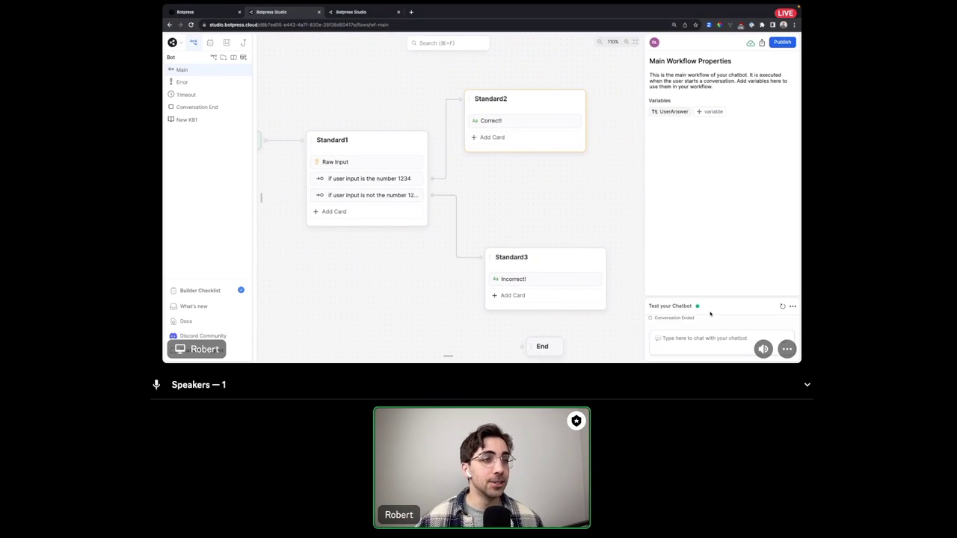
pyautogui.click(781, 306)
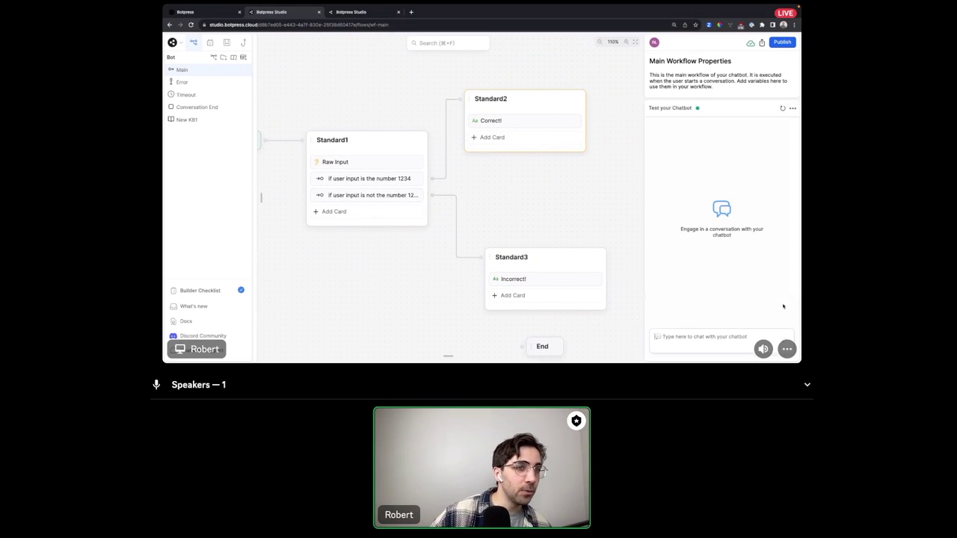
pyautogui.click(750, 335)
pyautogui.write('hi')
pyautogui.press('Return')
pyautogui.write('1235')
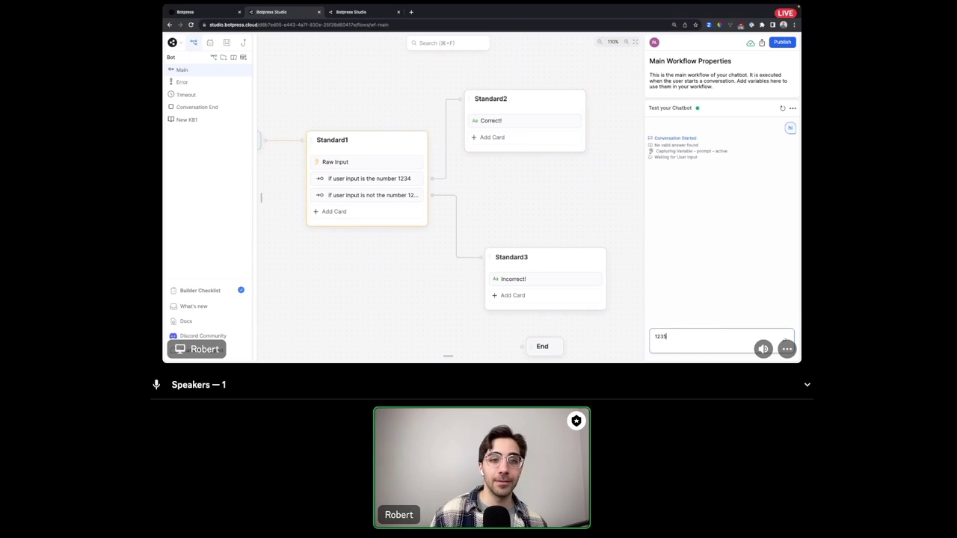
pyautogui.press('Return')
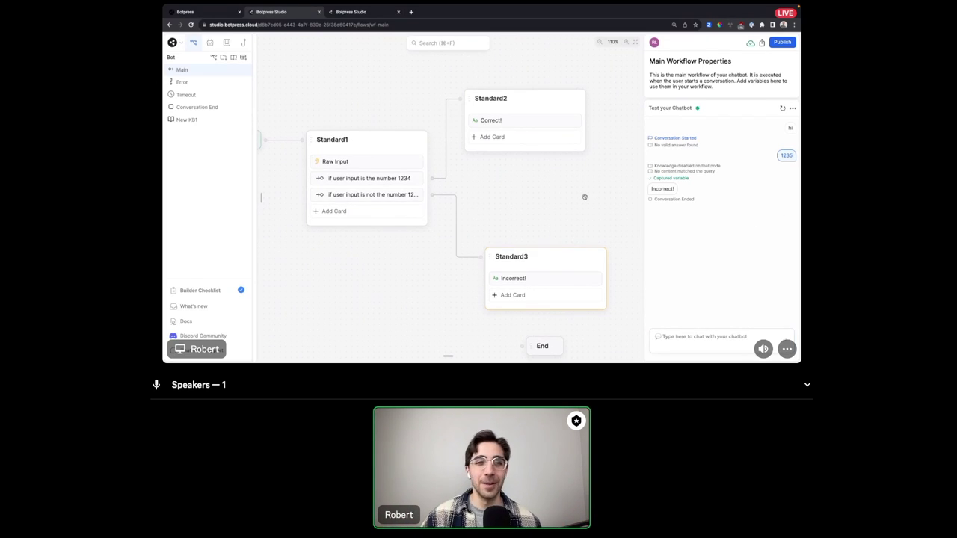
# Test the non-matching branch again in the same chat by sending "hi" and the number "1236".
pyautogui.click(722, 344)
pyautogui.write('hi')
pyautogui.press('Return')
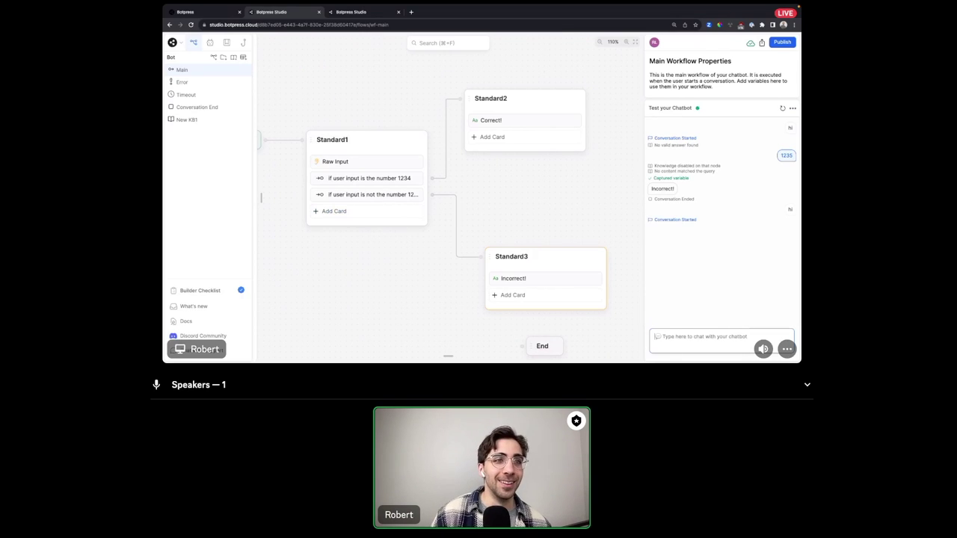
pyautogui.write('1236')
pyautogui.press('Return')
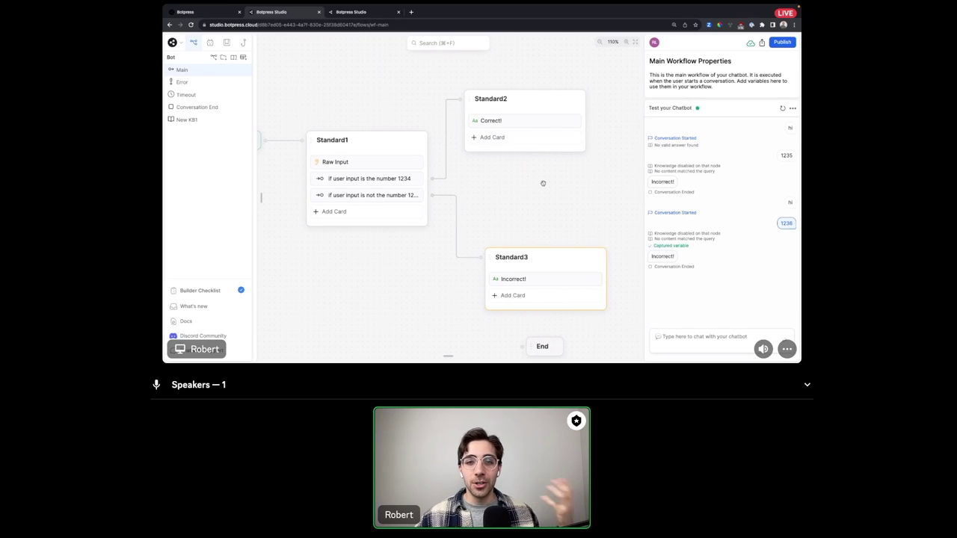
# Move the Standard2 and Standard3 nodes slightly up and to the right to tidy the flow layout.
pyautogui.scroll(-5, 543, 183)
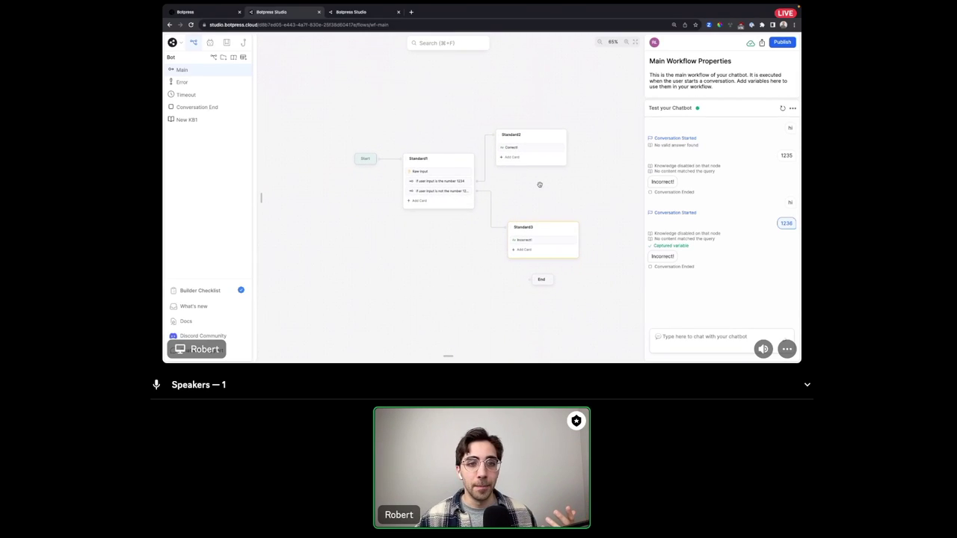
pyautogui.moveTo(539, 184); pyautogui.dragTo(505, 182)
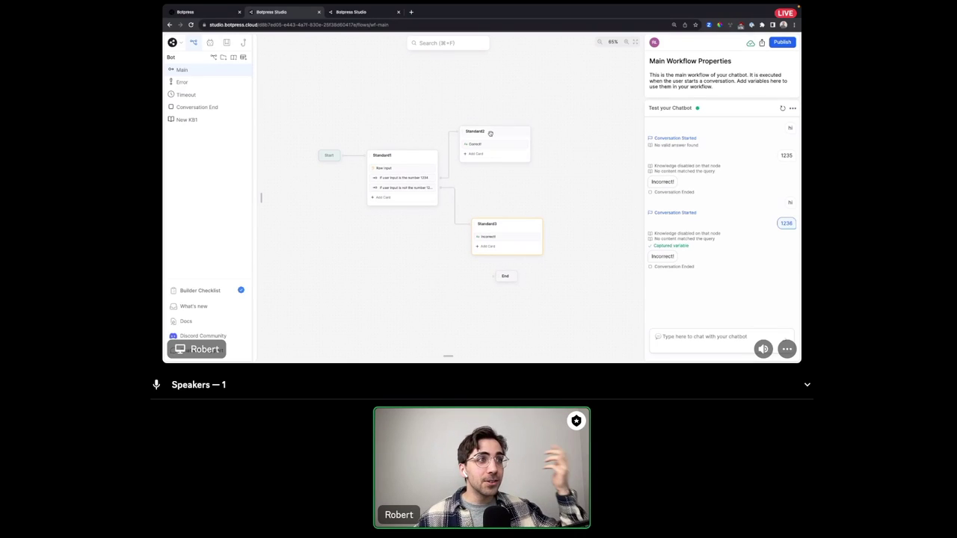
pyautogui.moveTo(489, 132); pyautogui.dragTo(510, 105)
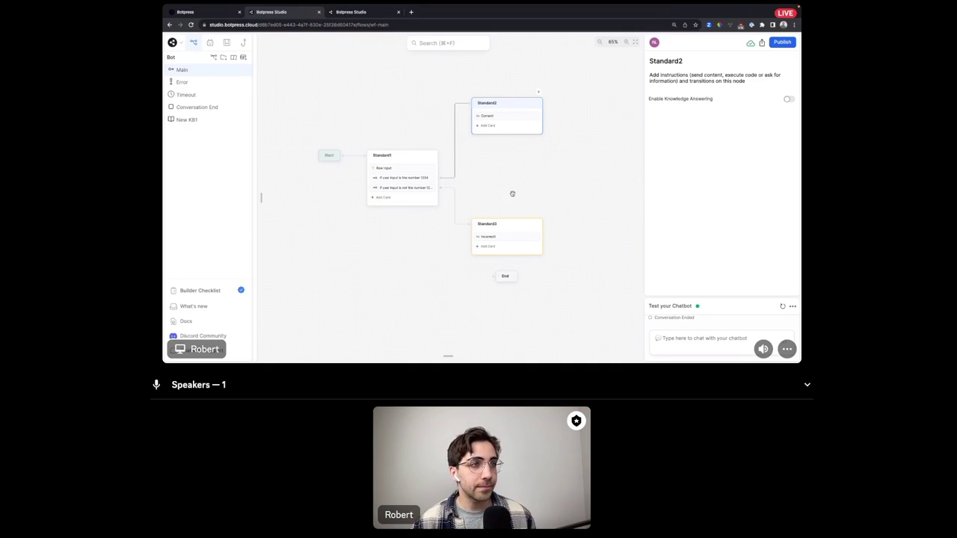
pyautogui.moveTo(522, 224); pyautogui.dragTo(538, 198)
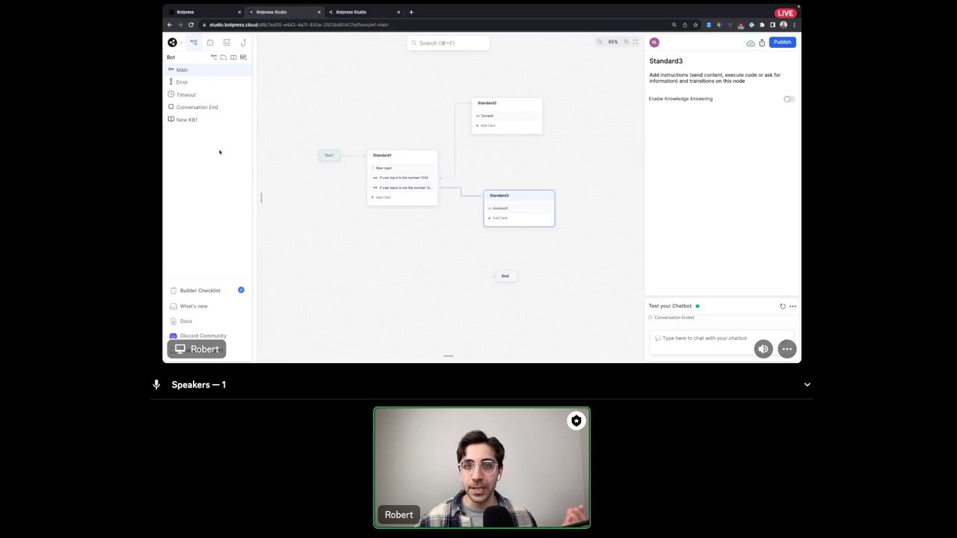
# Open the Timeout workflow to view its nodes and properties.
pyautogui.click(187, 94)
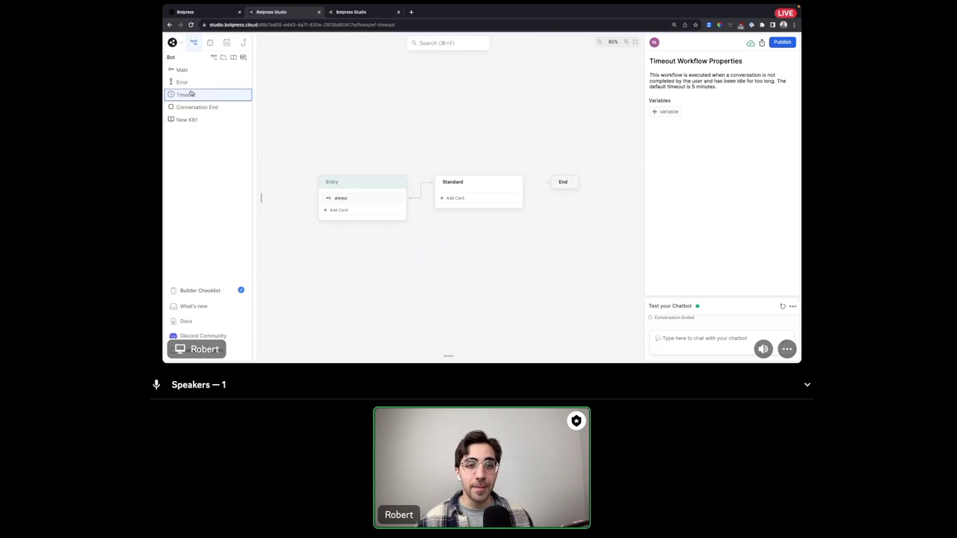
# Return to the Main workflow and view the chatbot's general settings.
pyautogui.click(182, 70)
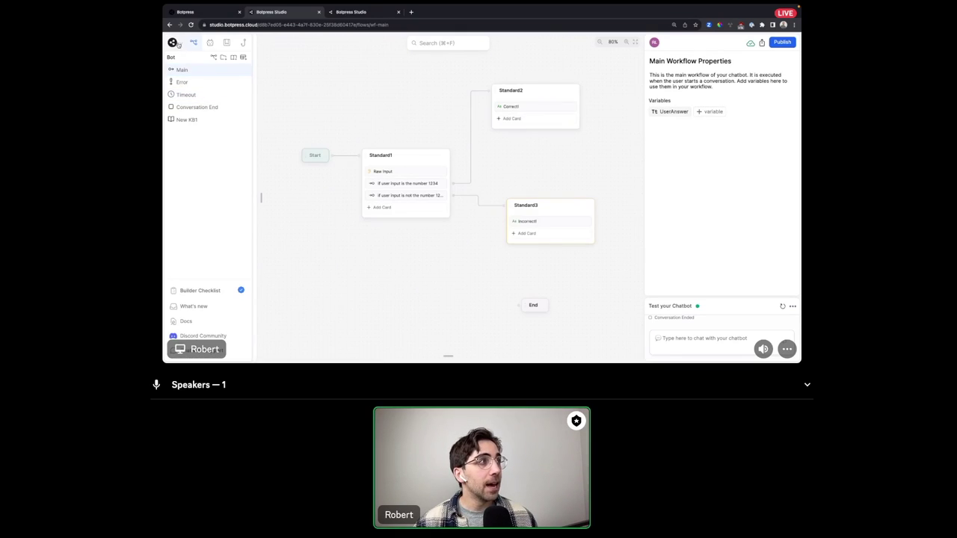
pyautogui.click(172, 43)
pyautogui.click(223, 72)
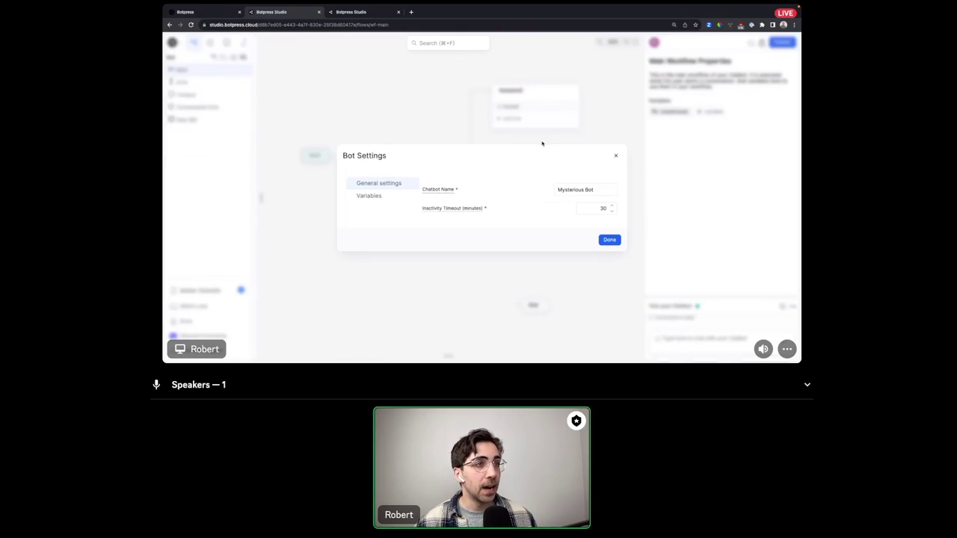
pyautogui.click(616, 156)
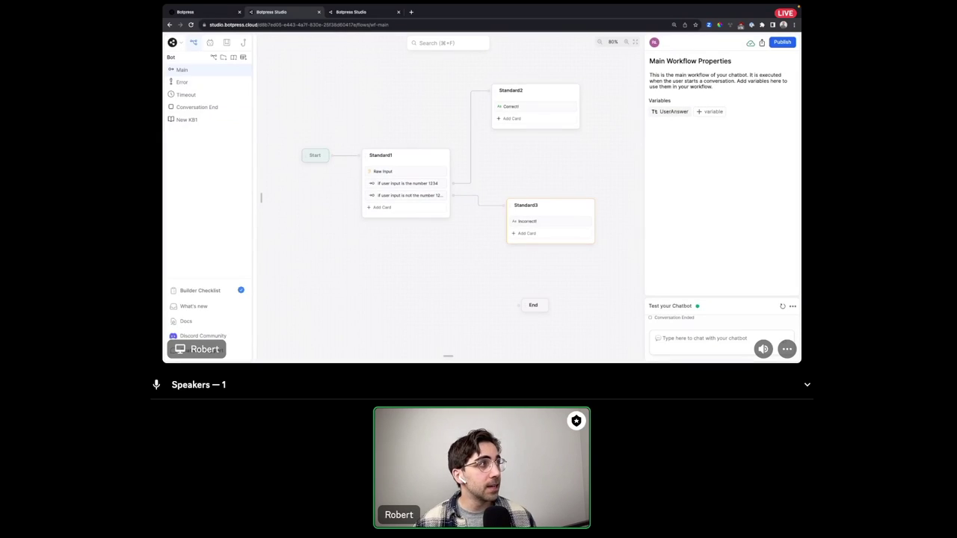
# Set the chatbot's inactivity timeout to 2 minutes in the bot's general settings.
pyautogui.click(173, 43)
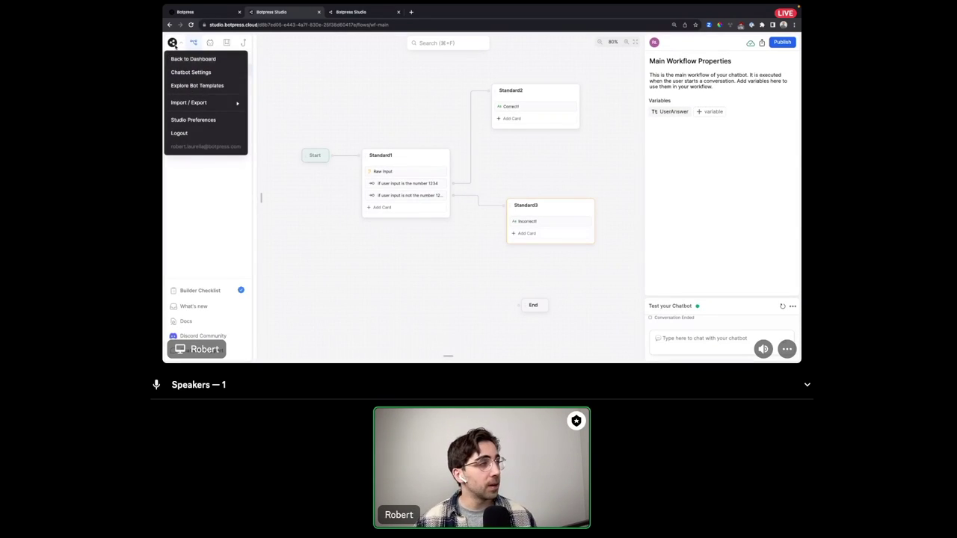
pyautogui.click(181, 71)
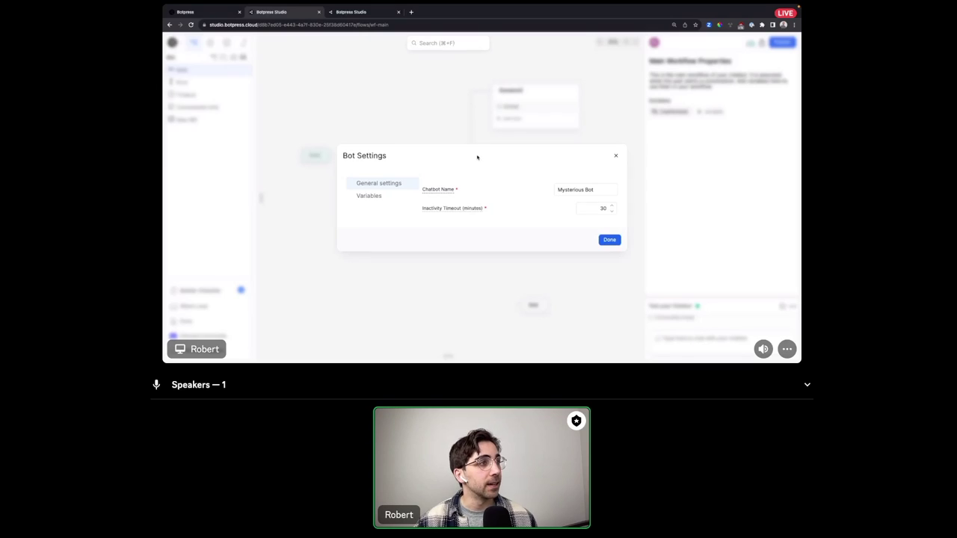
pyautogui.moveTo(464, 212)
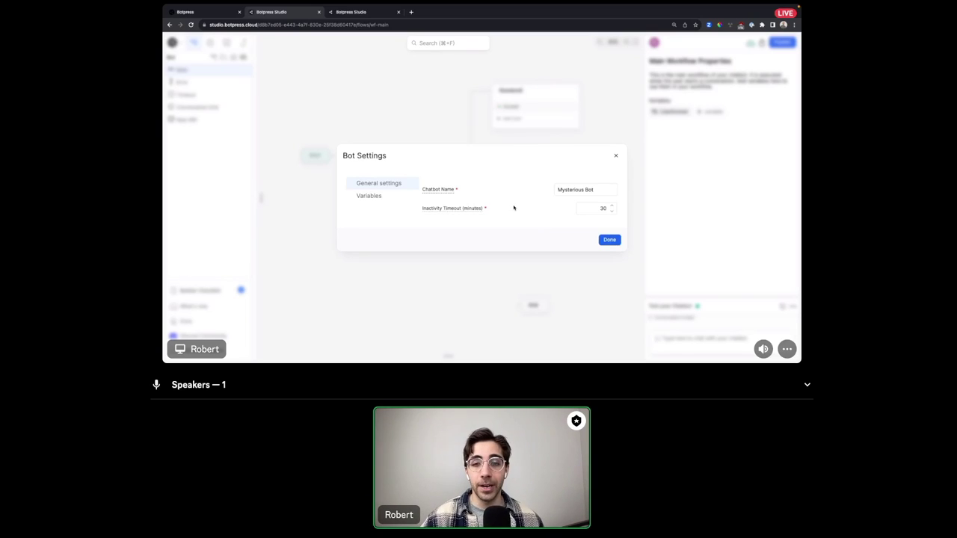
pyautogui.moveTo(588, 208); pyautogui.dragTo(617, 210)
pyautogui.write('2')
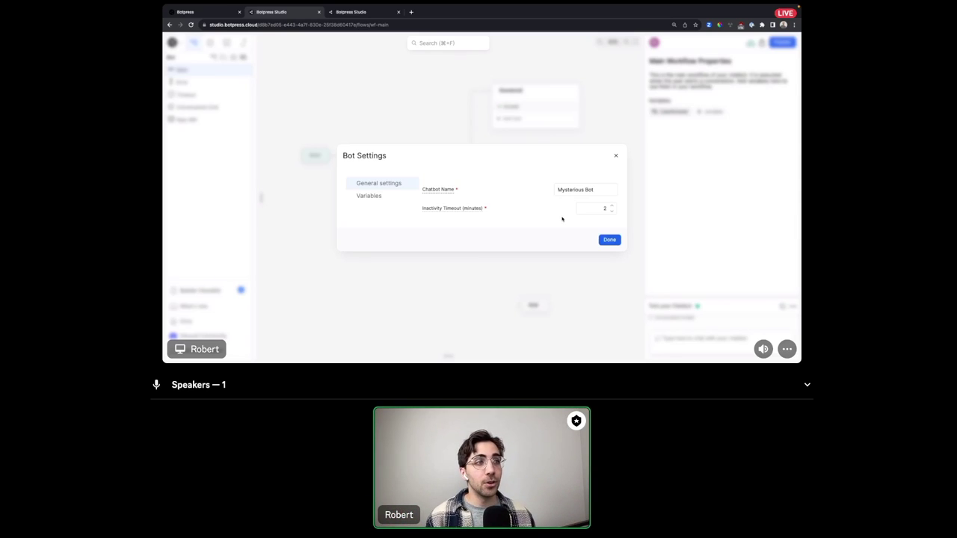
pyautogui.doubleClick(606, 208)
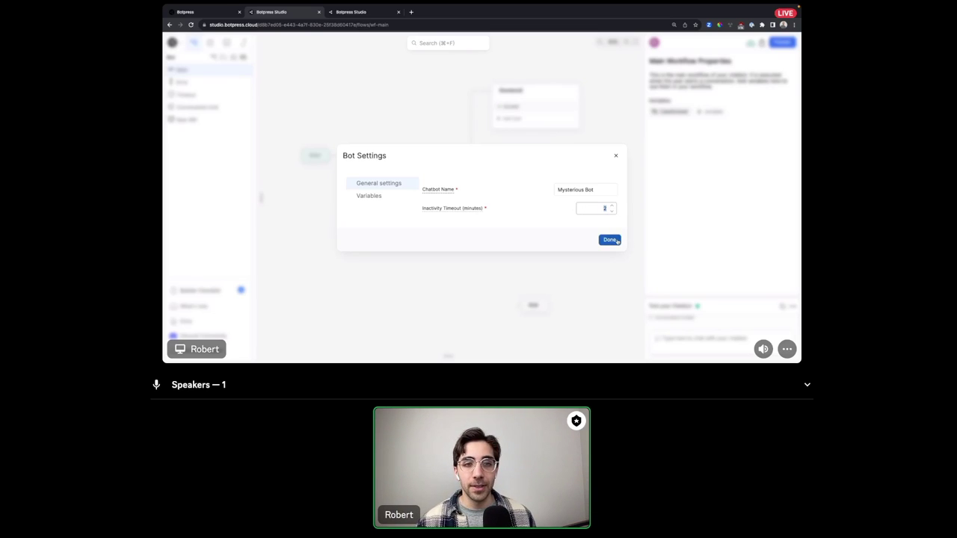
pyautogui.click(610, 240)
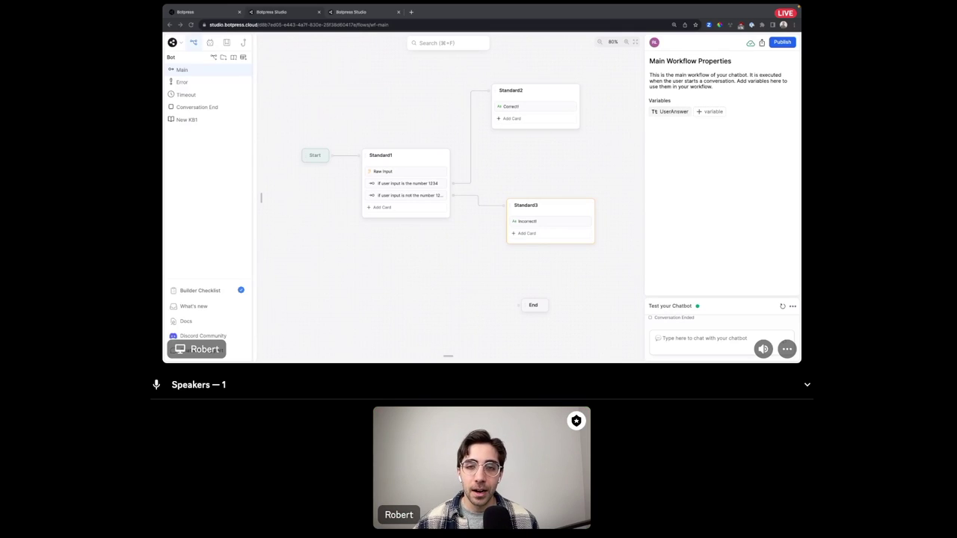
# Open the Raw Input card in Standard1 and review the variables offered for storing its result.
pyautogui.click(385, 171)
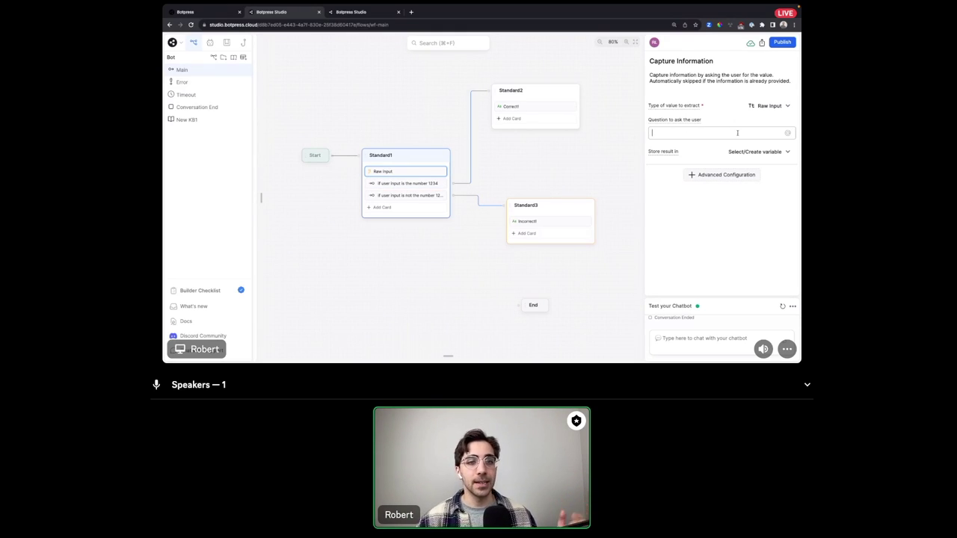
pyautogui.click(776, 152)
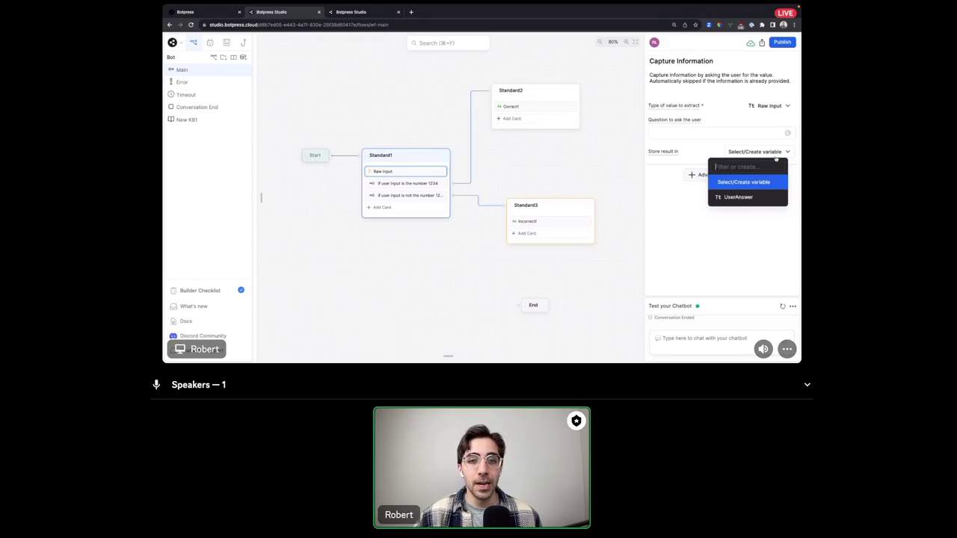
pyautogui.click(776, 158)
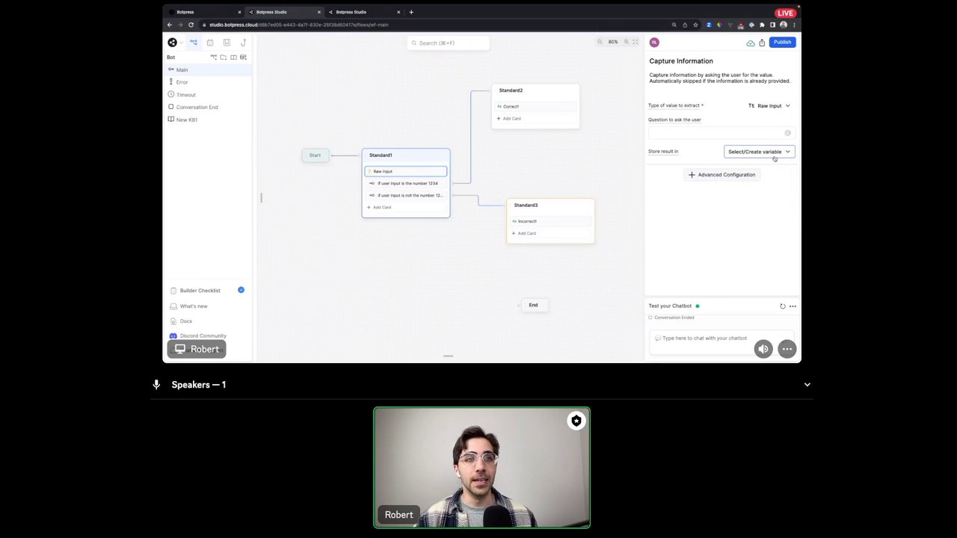
pyautogui.click(767, 158)
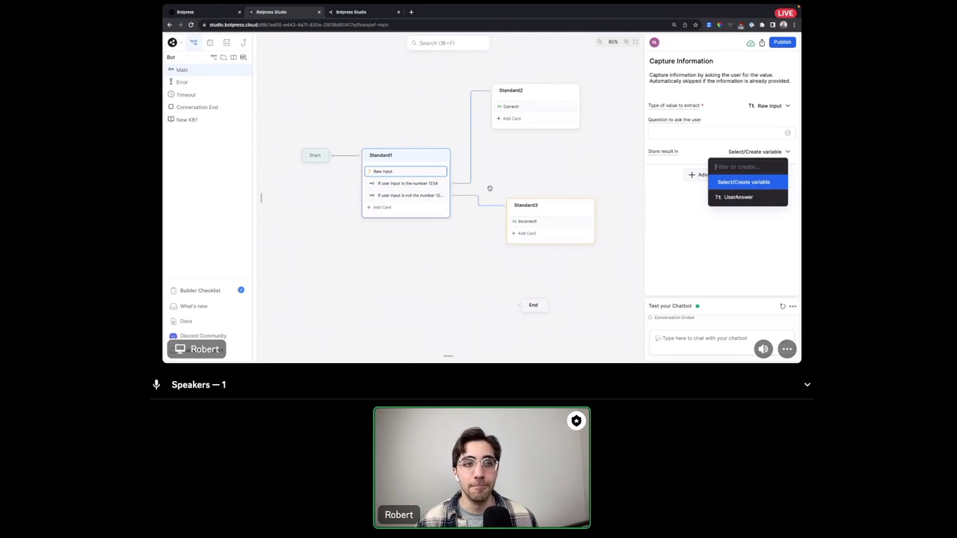
pyautogui.click(714, 248)
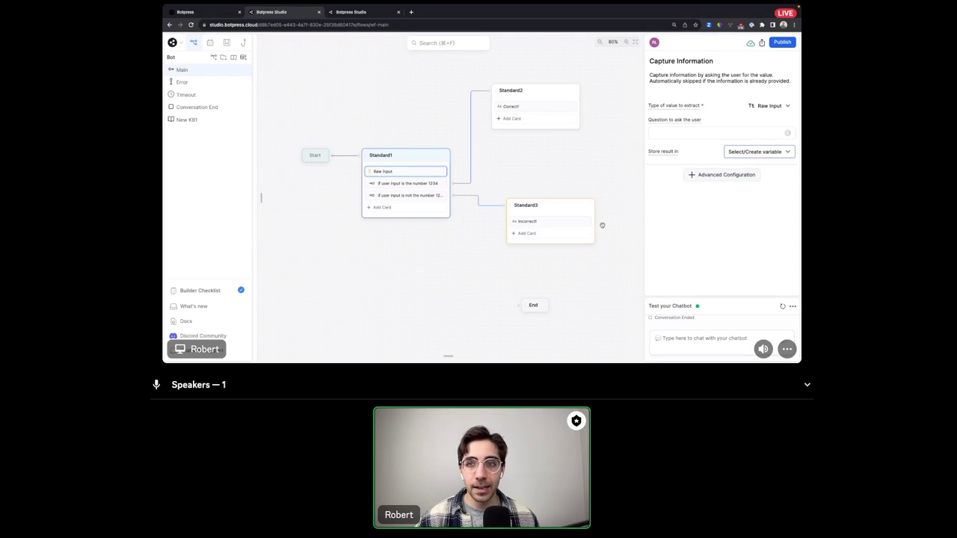